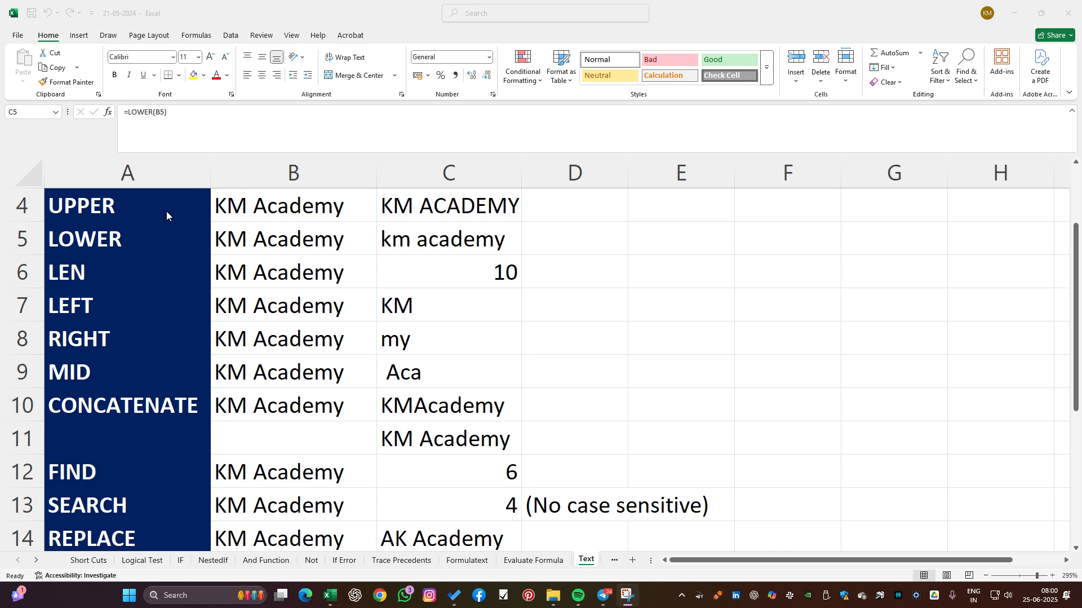
# Examine the TRIM example by highlighting the leading spaces in sample cell B2 and viewing the formula in C2.
pyautogui.click(100, 206)
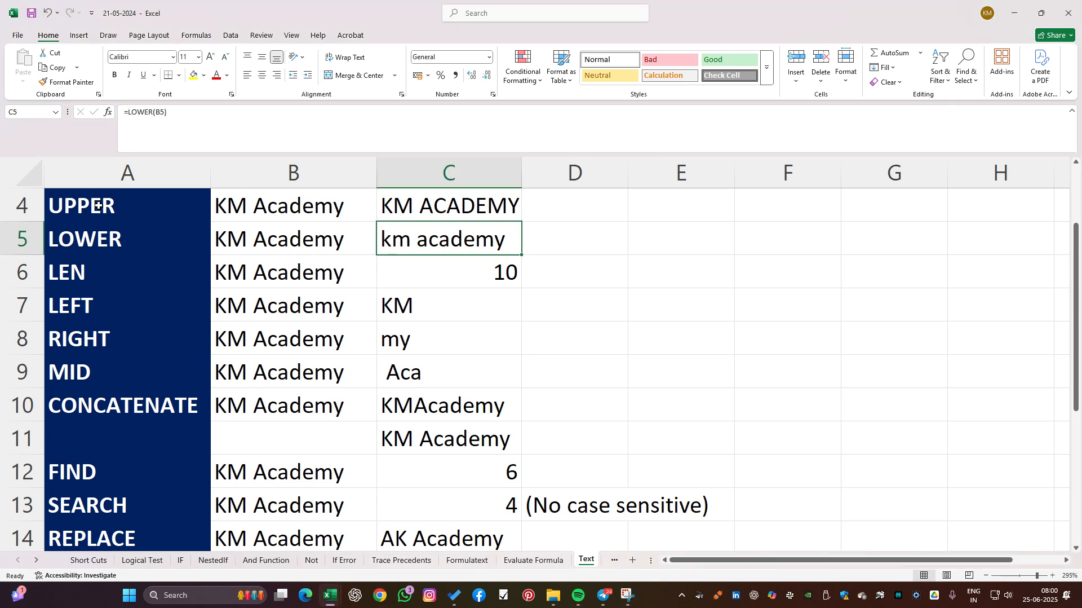
pyautogui.scroll(1, 141, 208)
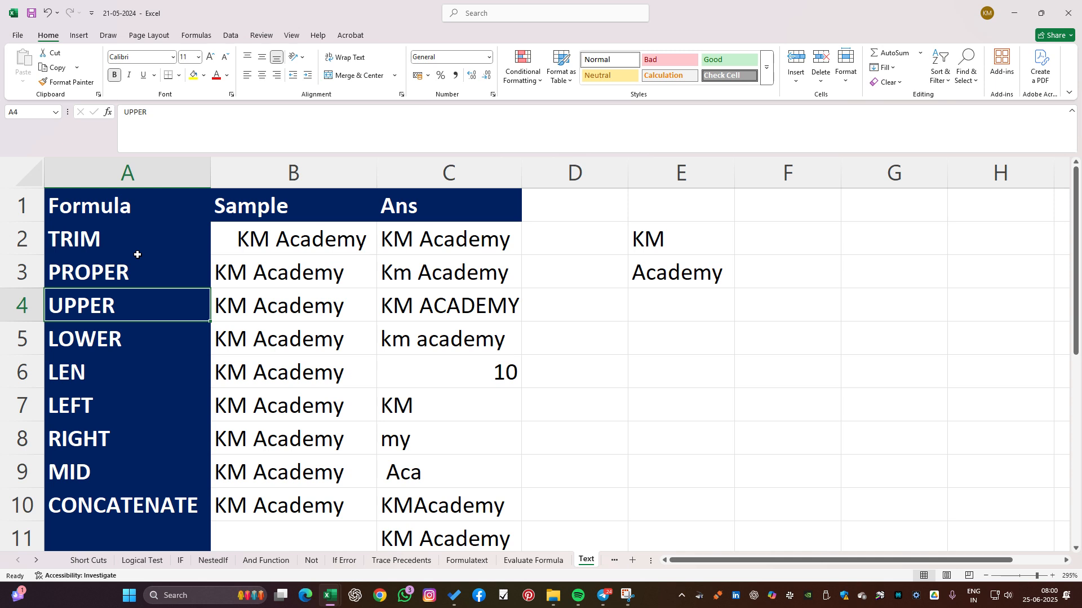
pyautogui.click(270, 230)
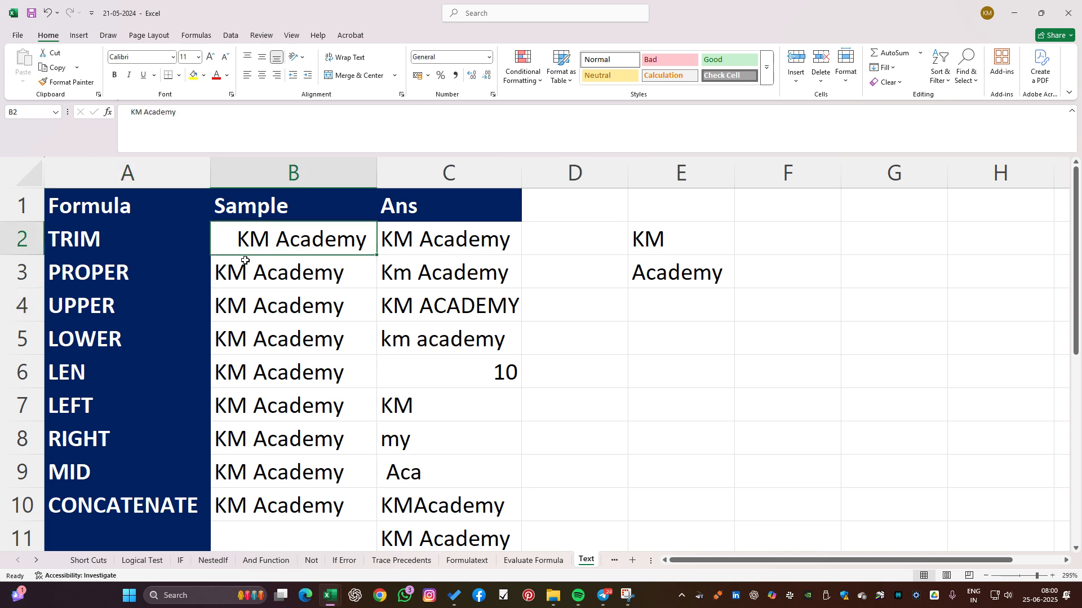
pyautogui.moveTo(245, 260); pyautogui.dragTo(282, 484)
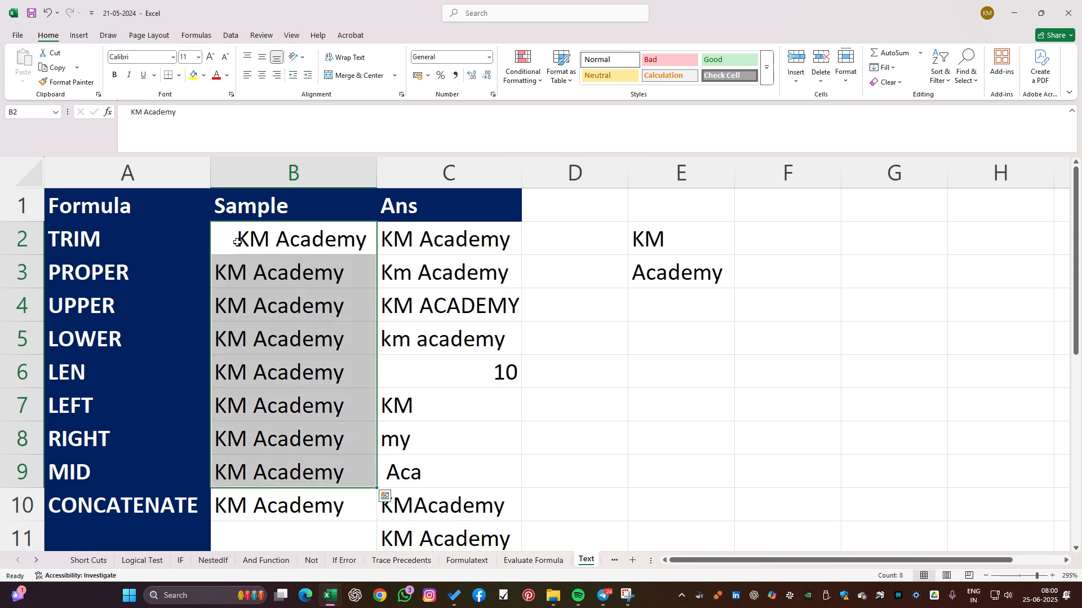
pyautogui.doubleClick(237, 242)
pyautogui.moveTo(237, 242); pyautogui.dragTo(212, 242)
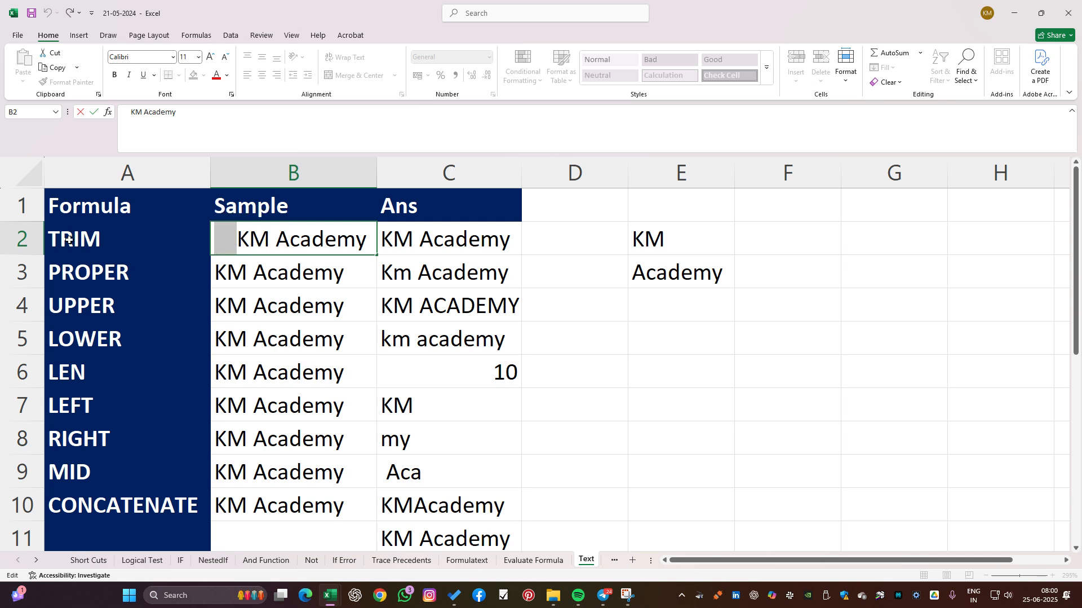
pyautogui.click(408, 237)
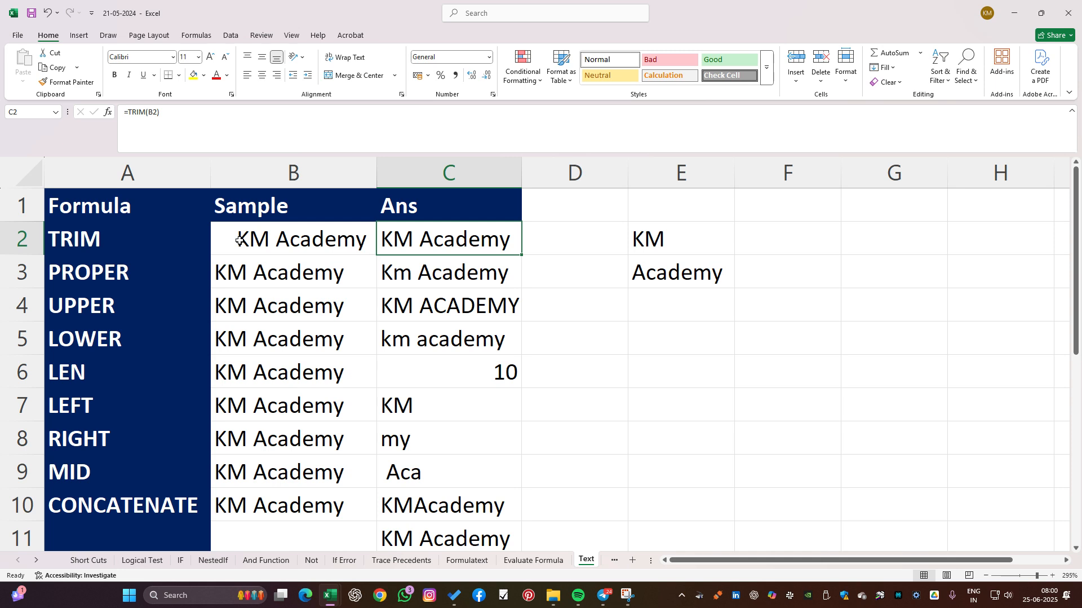
# Clear the contents of cells E2:E4.
pyautogui.moveTo(674, 241); pyautogui.dragTo(677, 295)
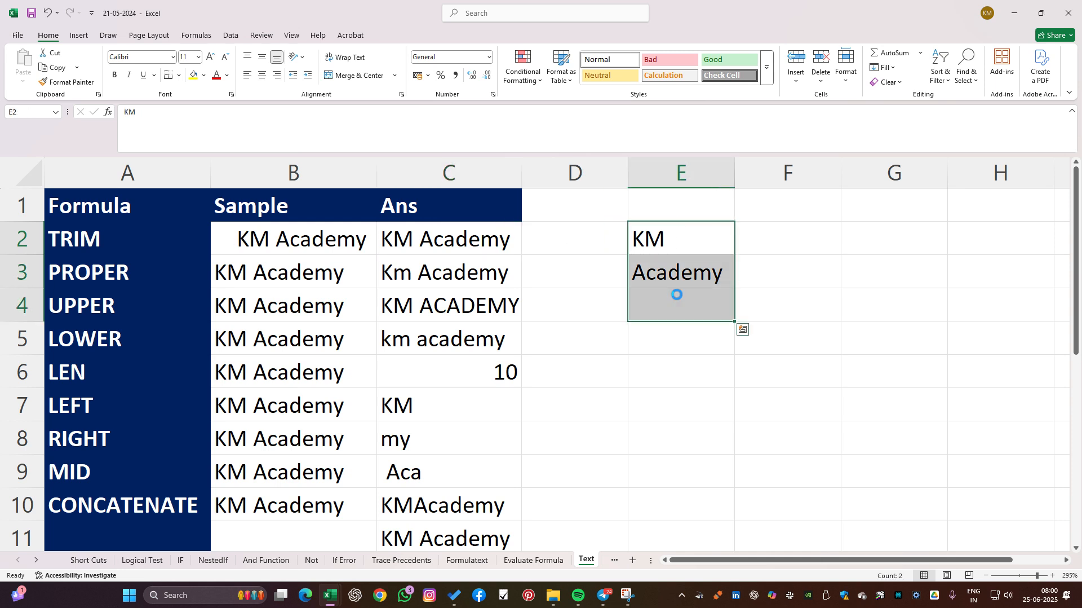
pyautogui.hotkey('ctrl', 'z')
# Enter =TRIM(B2) in cell D2 and widen column D to fit the text.
pyautogui.doubleClick(580, 241)
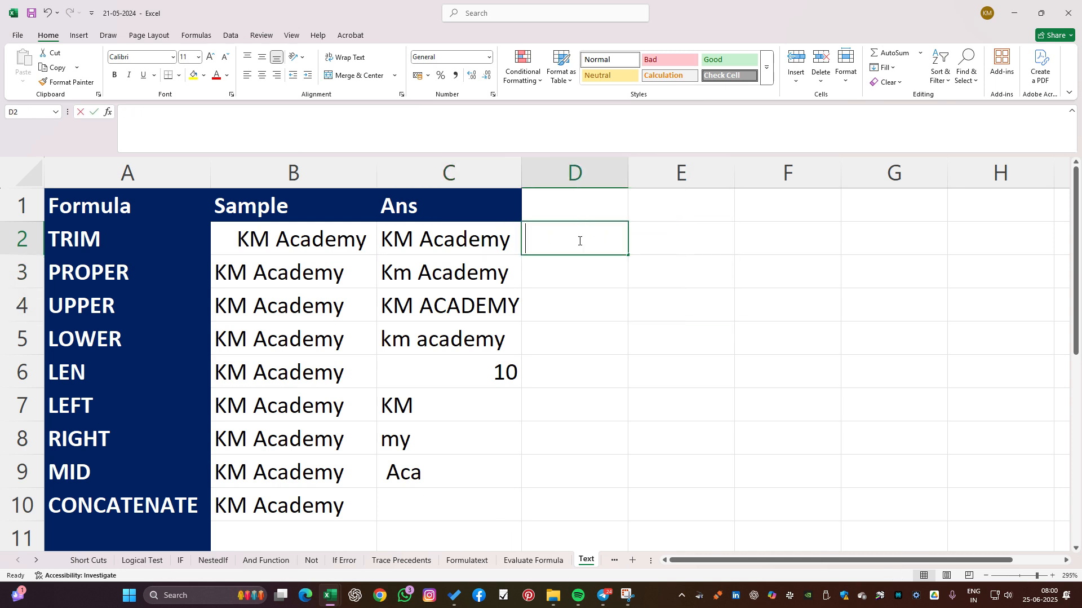
pyautogui.write('=trim')
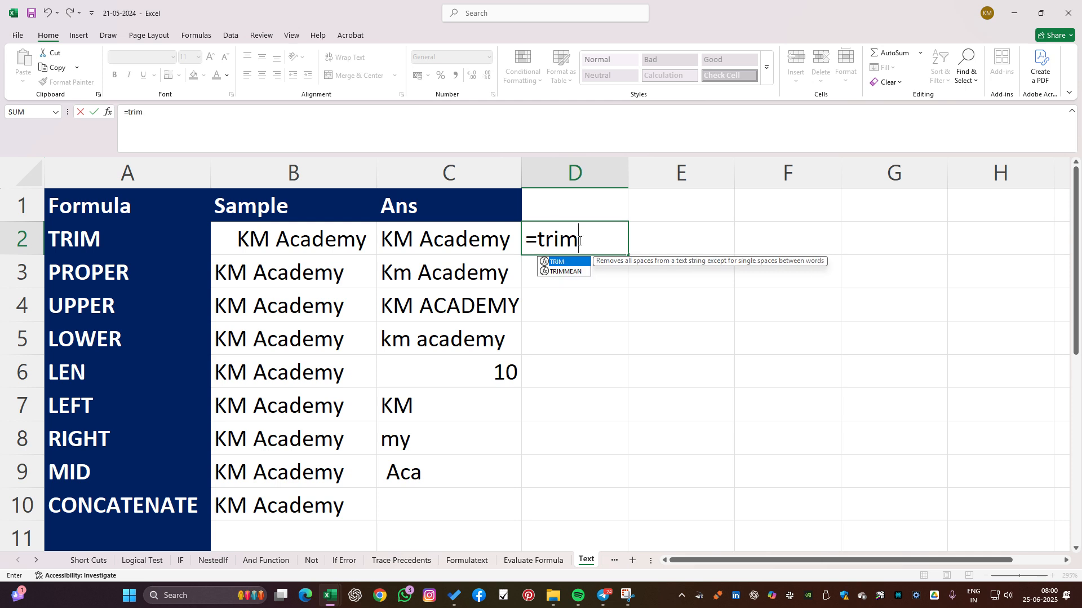
pyautogui.press('Tab')
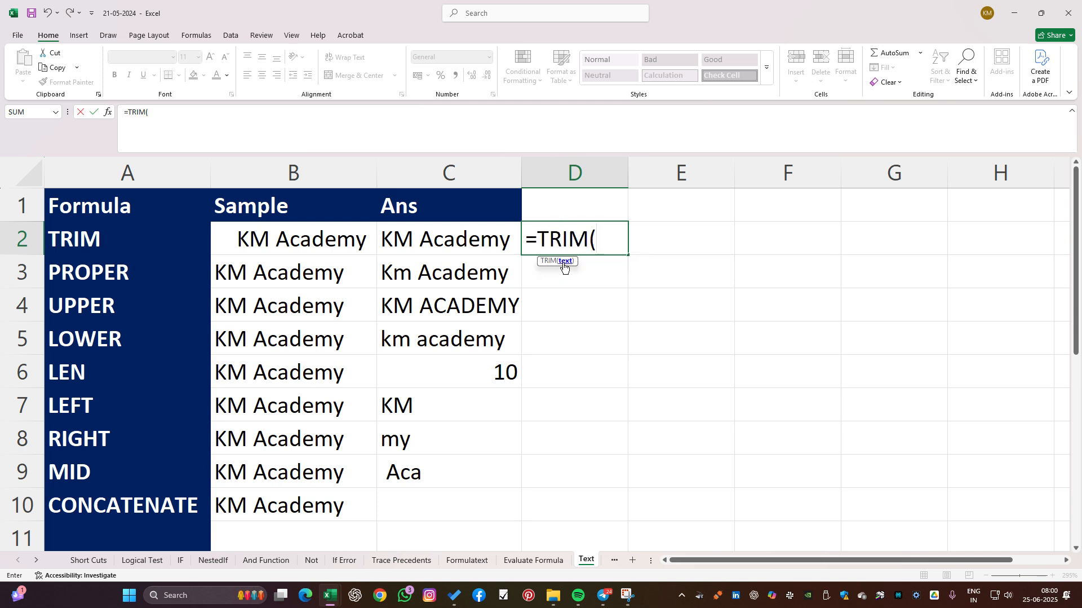
pyautogui.click(278, 247)
pyautogui.press('Return')
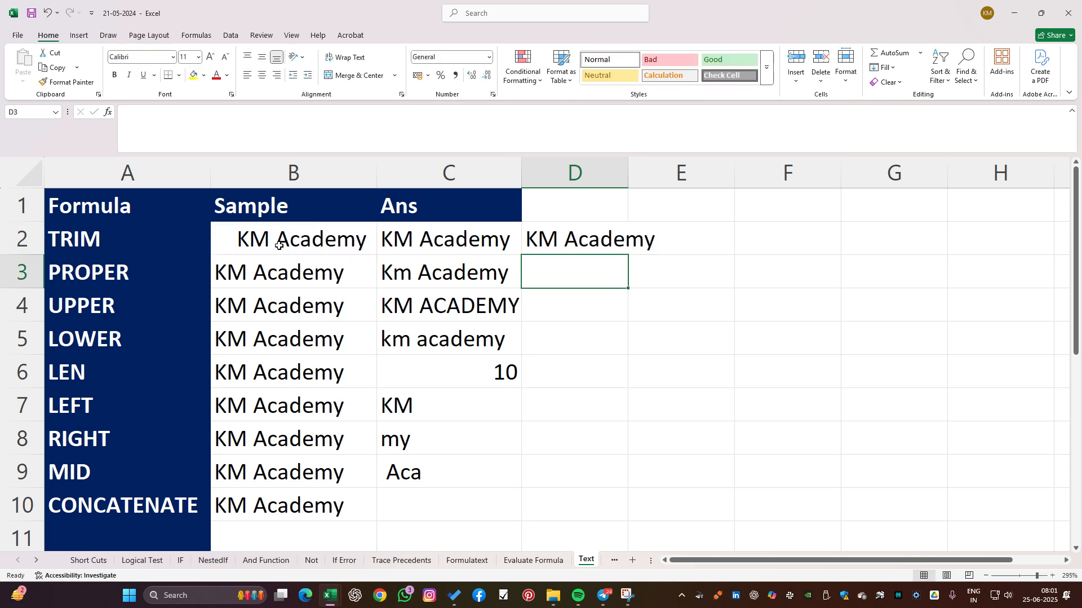
pyautogui.moveTo(628, 172); pyautogui.dragTo(732, 172)
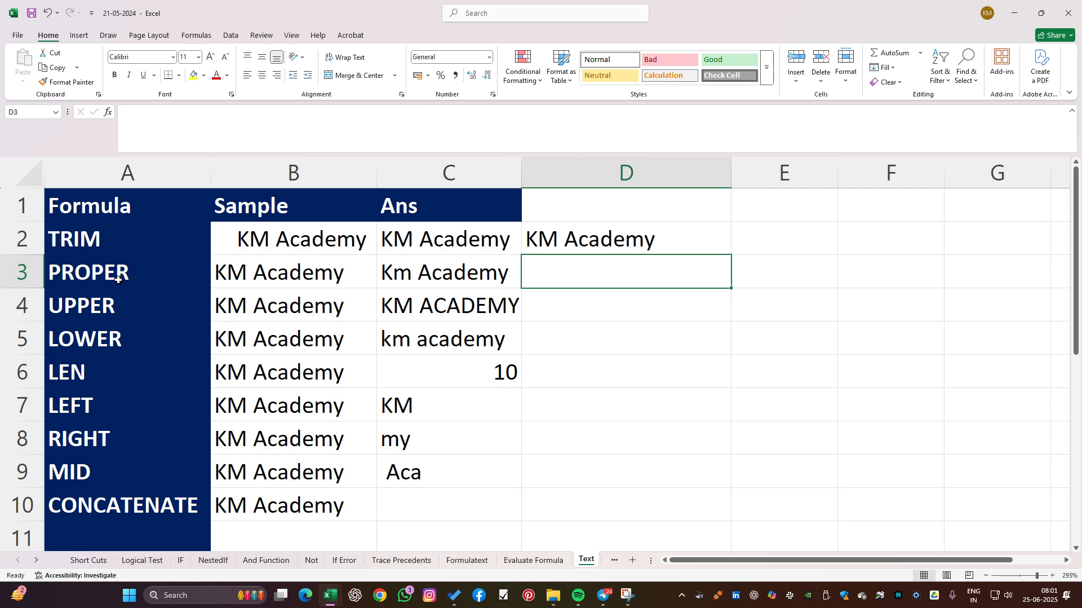
# Compare the letter M of the sample text in B3 with the PROPER example in C3.
pyautogui.click(297, 283)
pyautogui.click(440, 274)
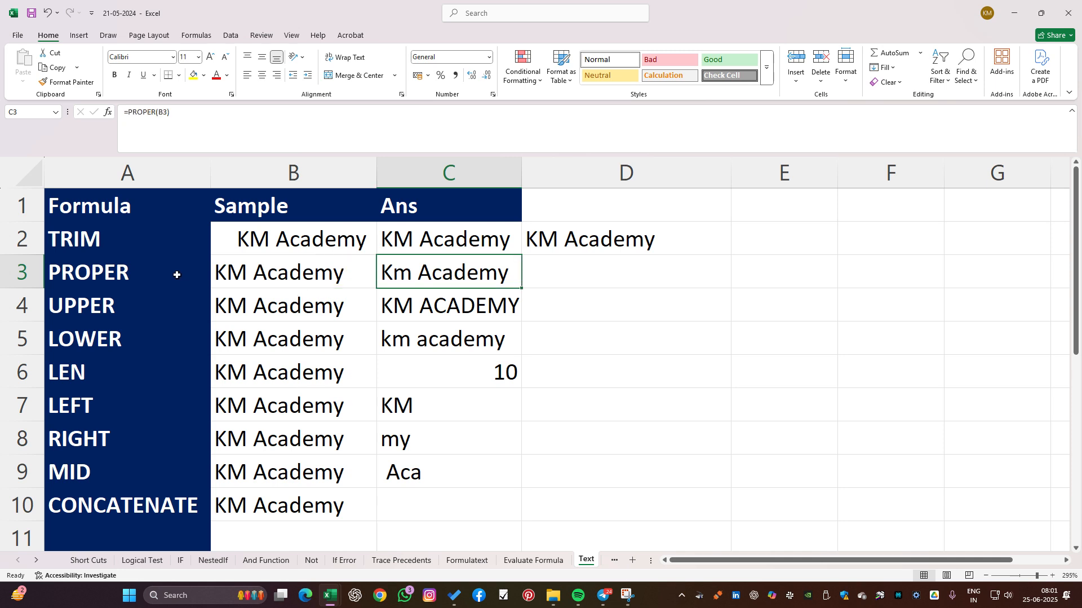
pyautogui.click(246, 273)
pyautogui.doubleClick(228, 273)
pyautogui.moveTo(228, 272); pyautogui.dragTo(248, 272)
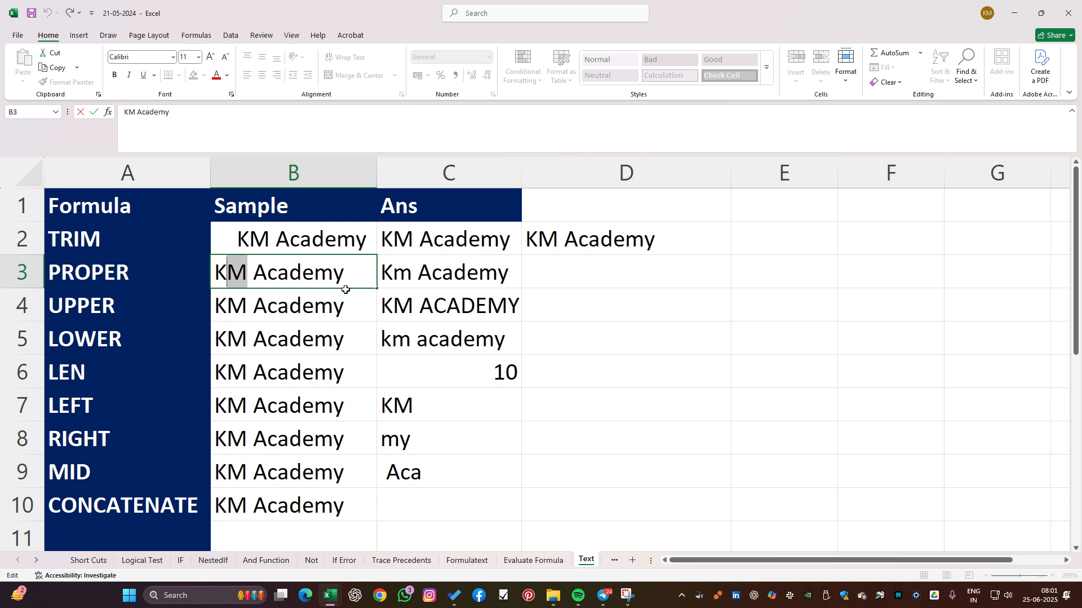
pyautogui.click(416, 273)
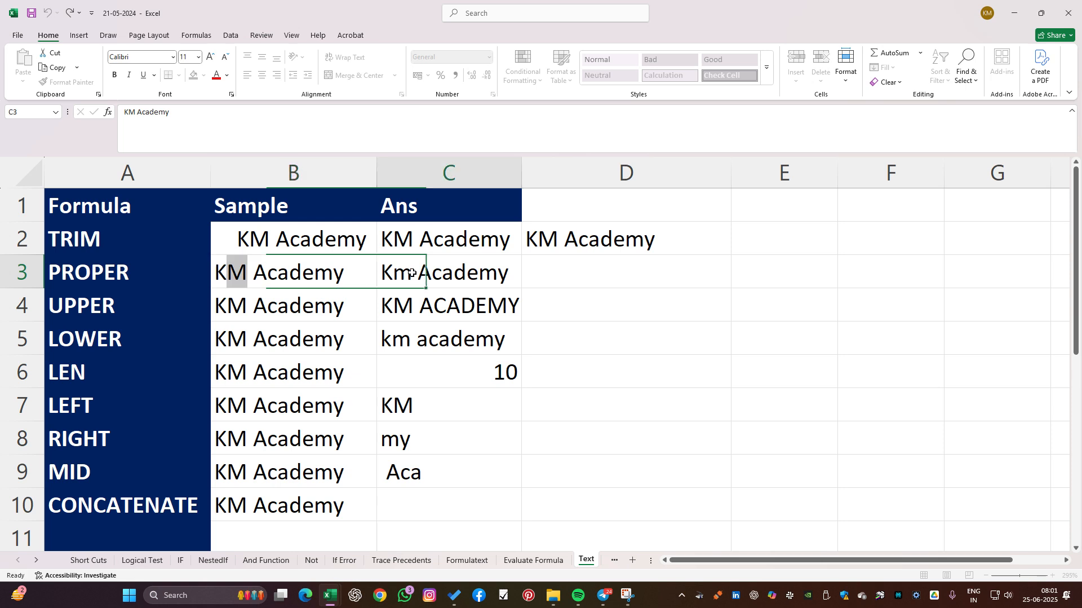
# Enter a PROPER formula in cell D3 that references the sample text in B3.
pyautogui.click(292, 276)
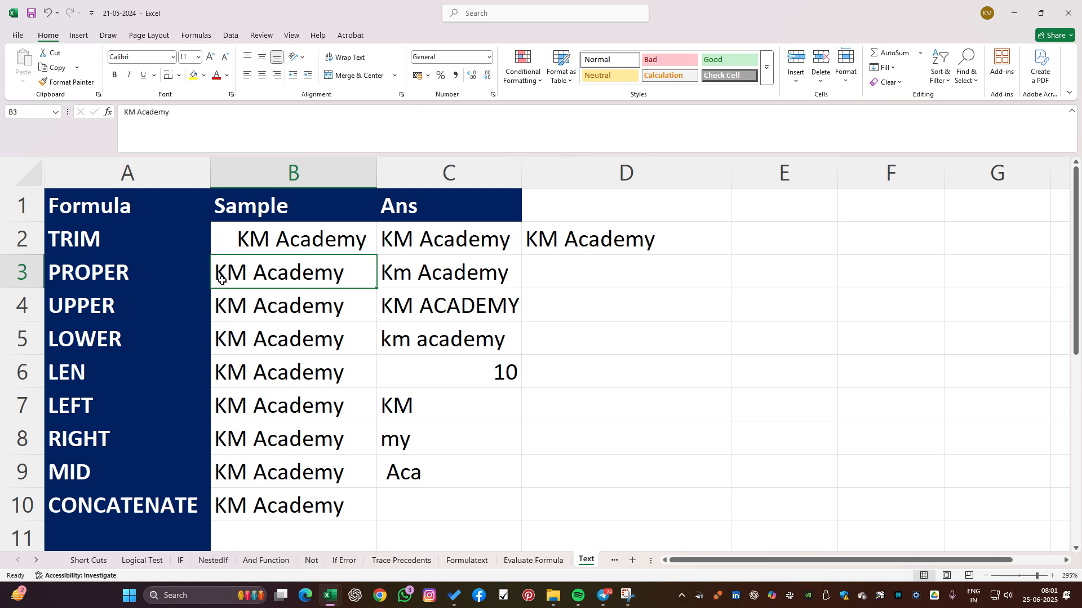
pyautogui.press('Right')
pyautogui.press('Right')
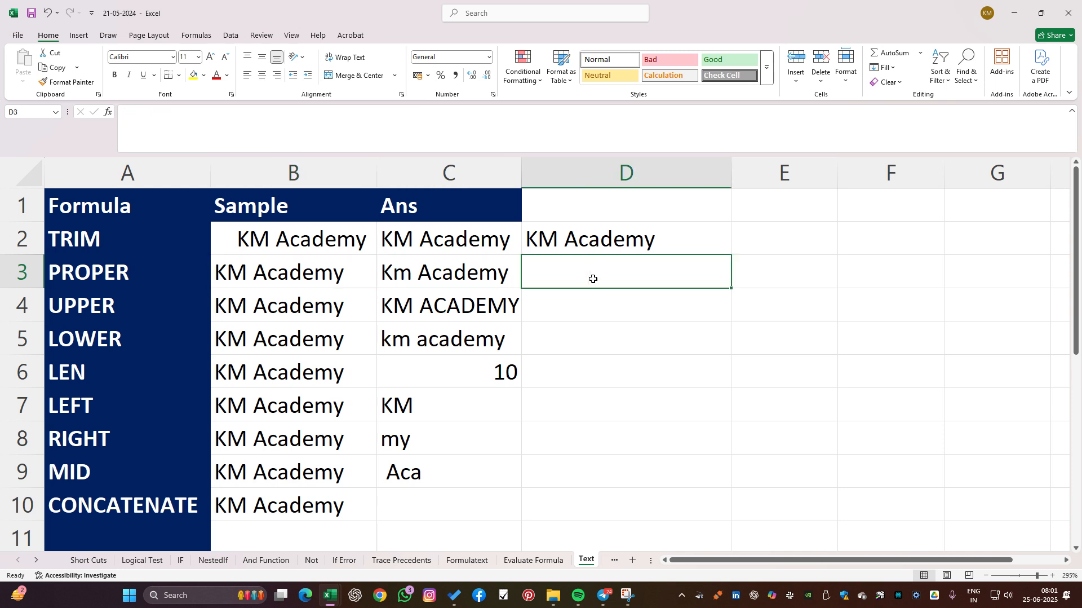
pyautogui.write('=pr')
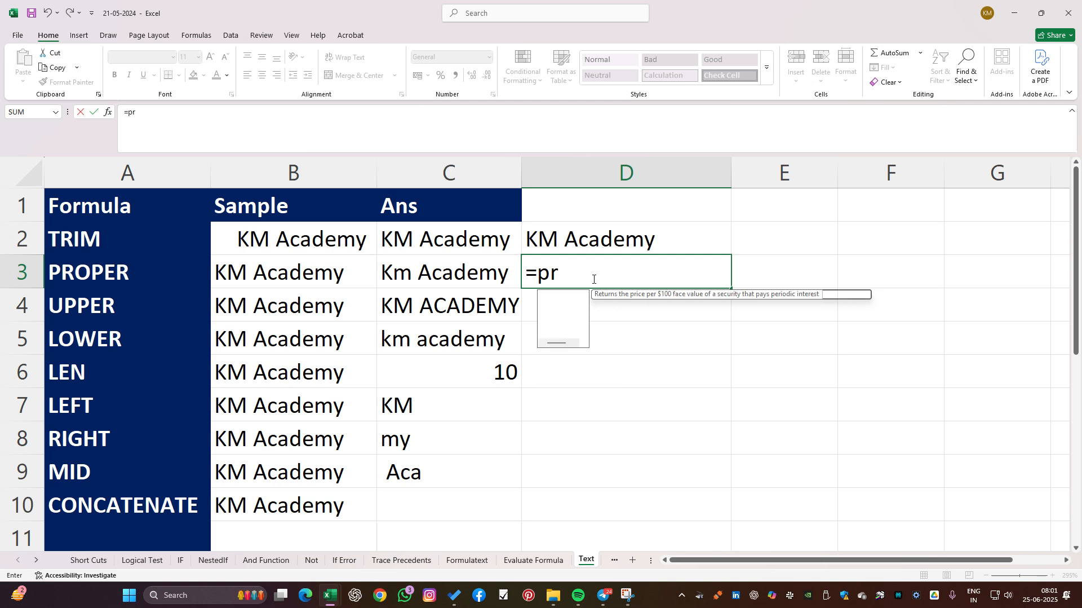
pyautogui.write('oper')
pyautogui.press('Tab')
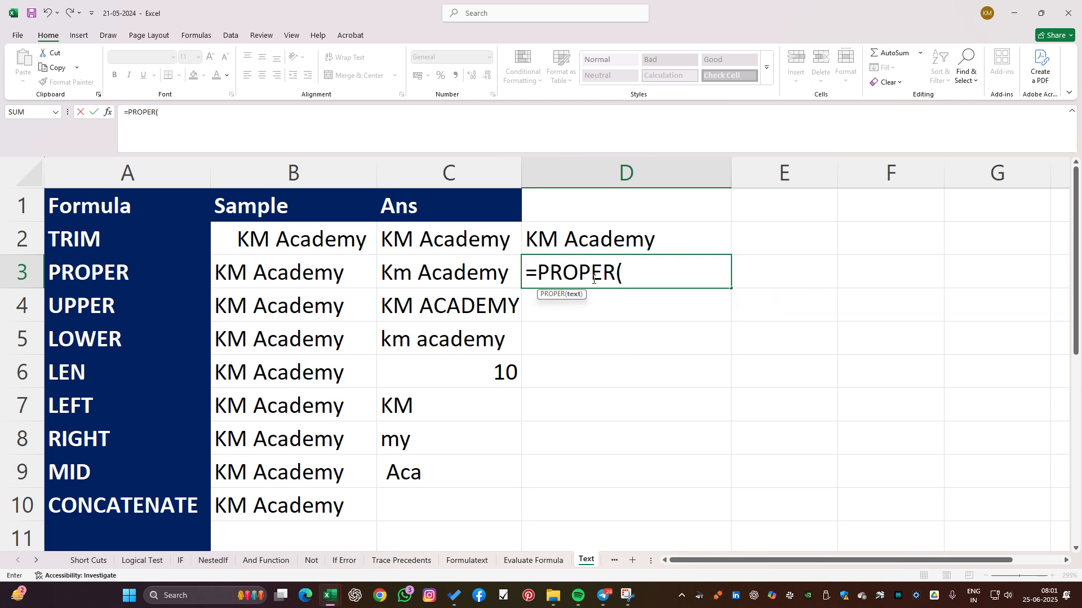
pyautogui.click(299, 274)
pyautogui.press('Return')
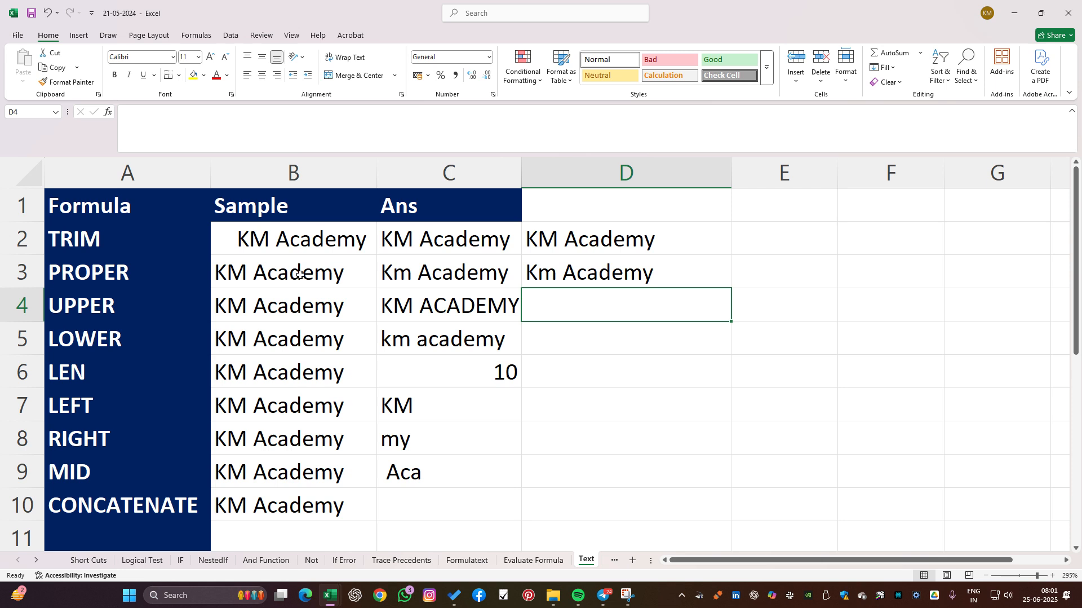
# Review the PROPER formula in D3 and the UPPER and LOWER example rows.
pyautogui.doubleClick(552, 276)
pyautogui.press('Return')
pyautogui.click(282, 305)
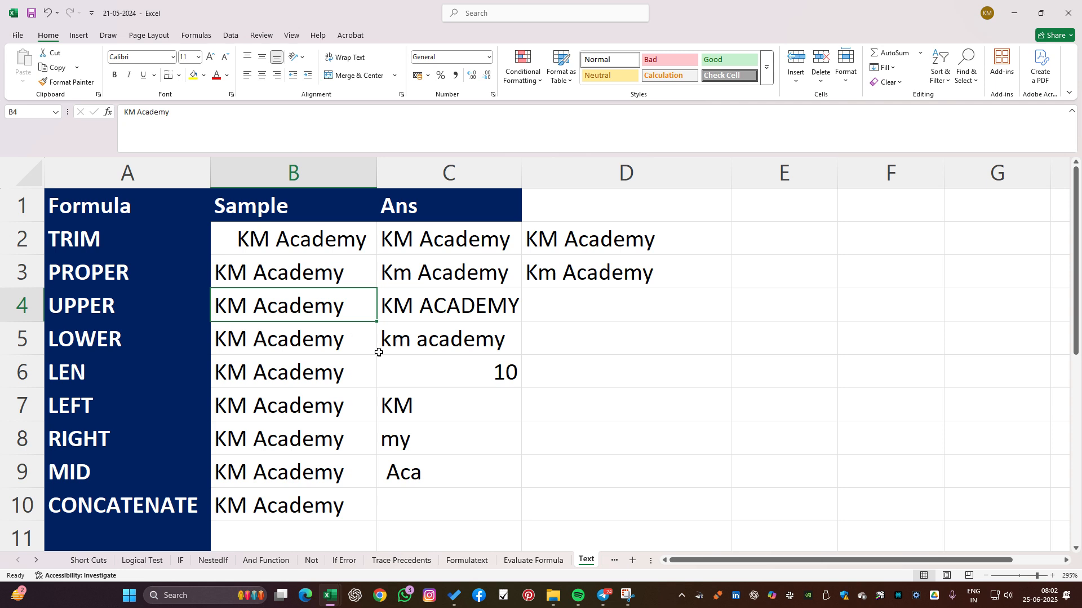
pyautogui.moveTo(126, 307); pyautogui.dragTo(469, 333)
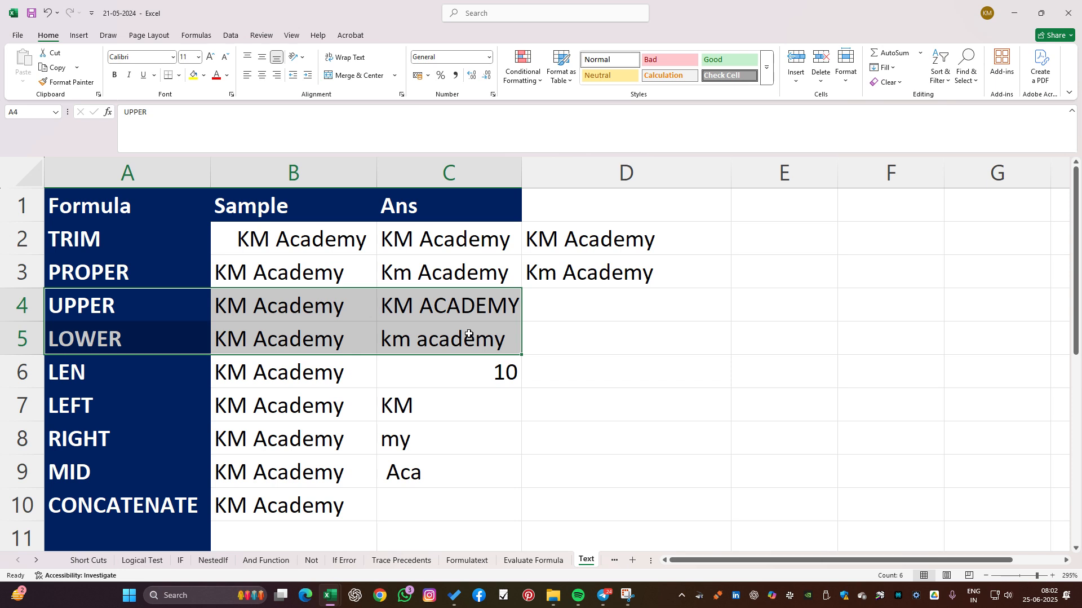
pyautogui.moveTo(110, 239); pyautogui.dragTo(110, 330)
# Enter a LEN formula in cell D6 that counts the characters of the sample text in B6.
pyautogui.click(95, 372)
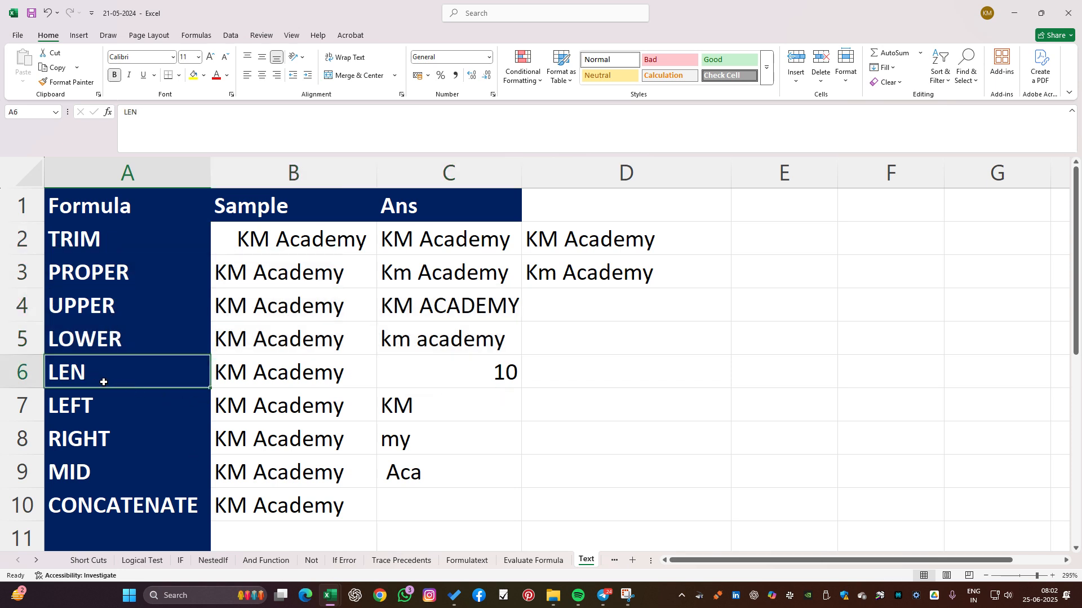
pyautogui.click(558, 372)
pyautogui.doubleClick(559, 373)
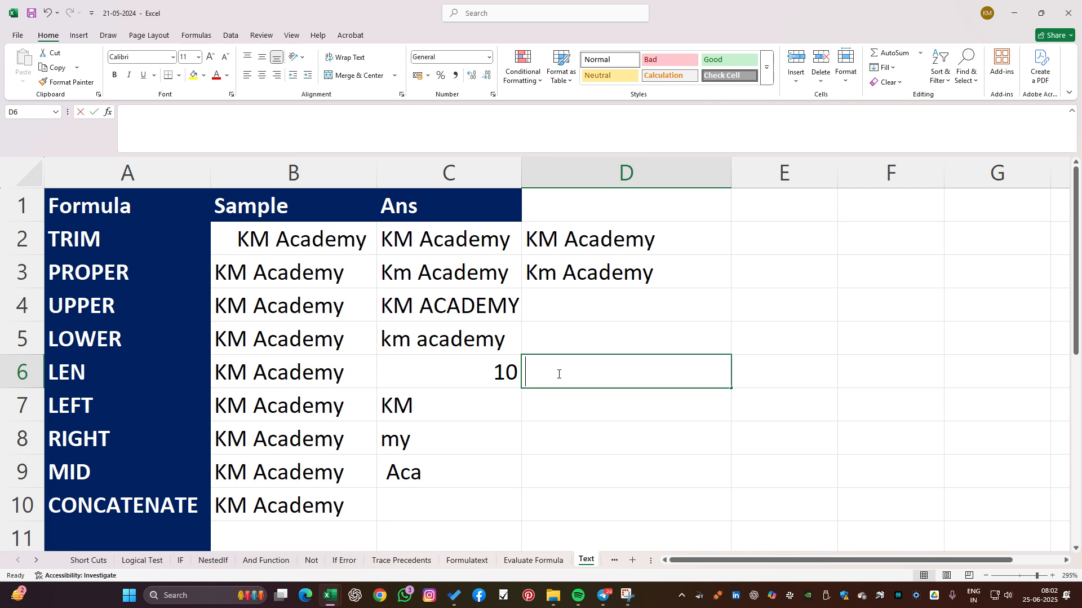
pyautogui.write('=')
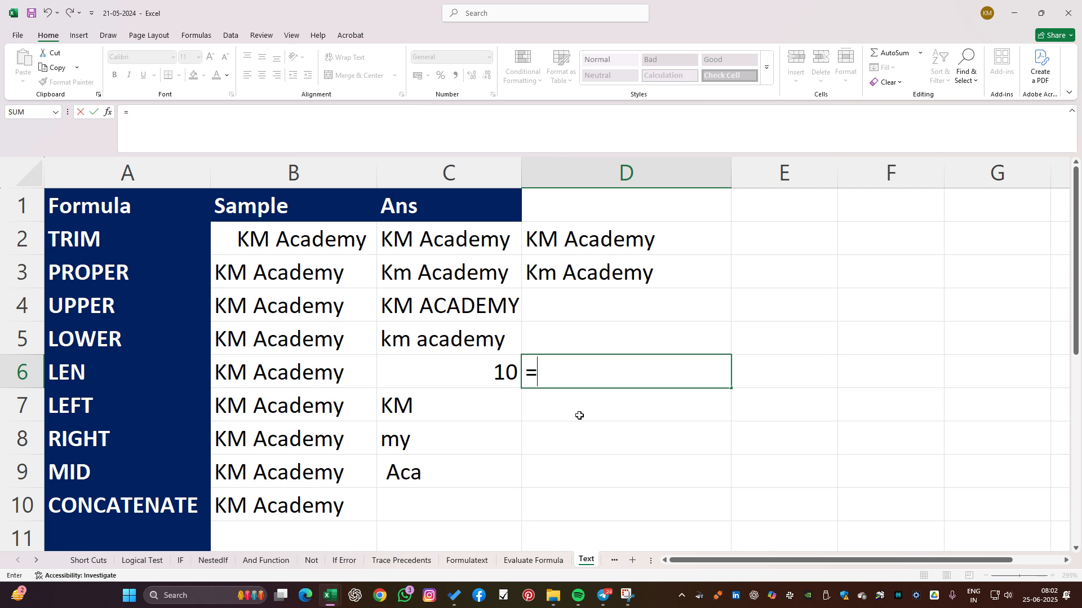
pyautogui.click(253, 372)
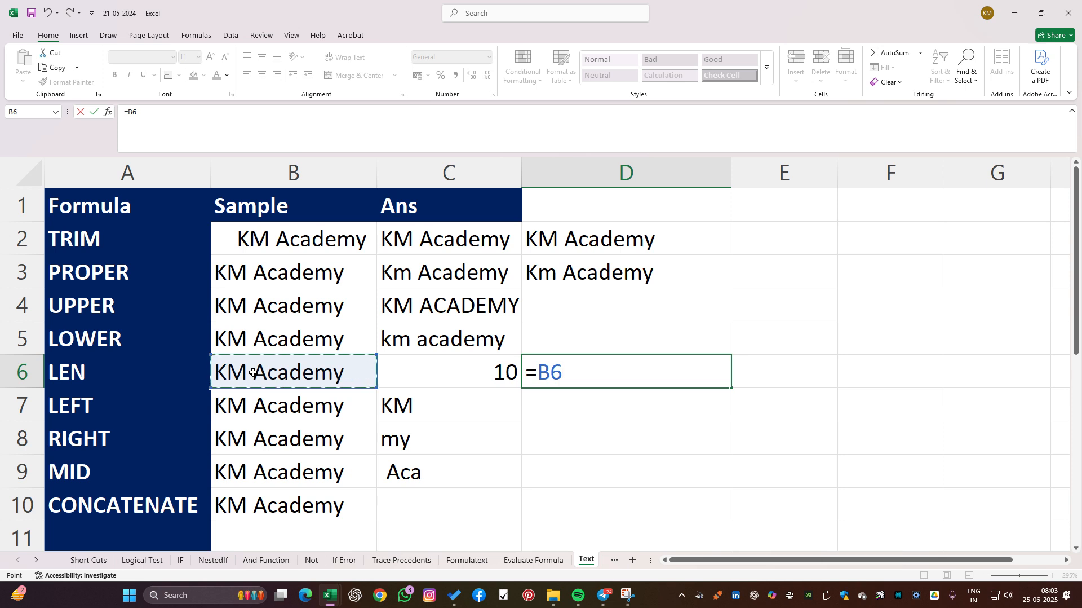
pyautogui.press('BackSpace')
pyautogui.press('BackSpace')
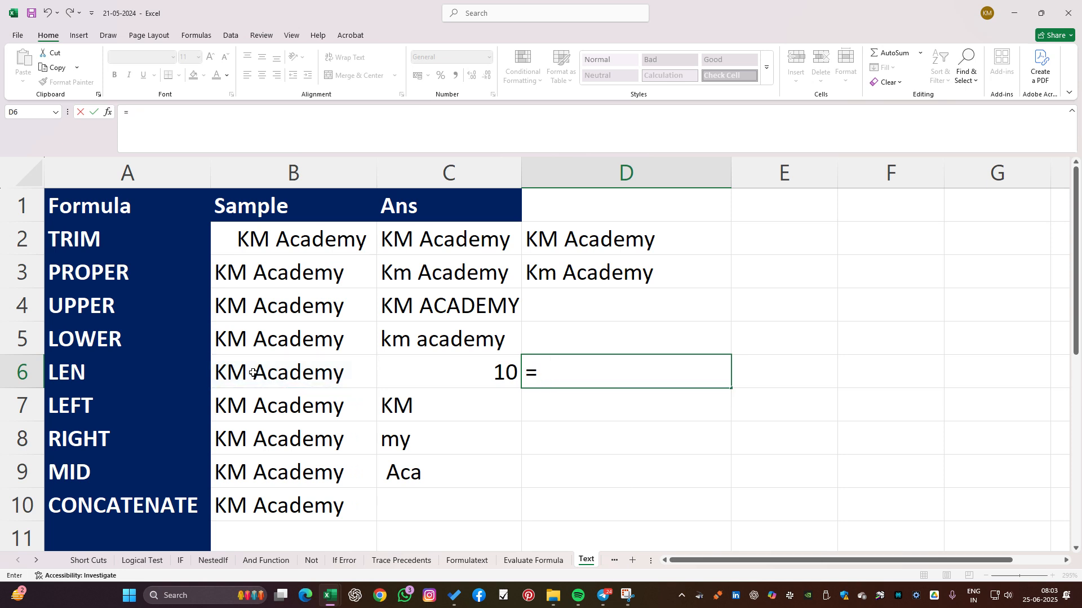
pyautogui.write('len')
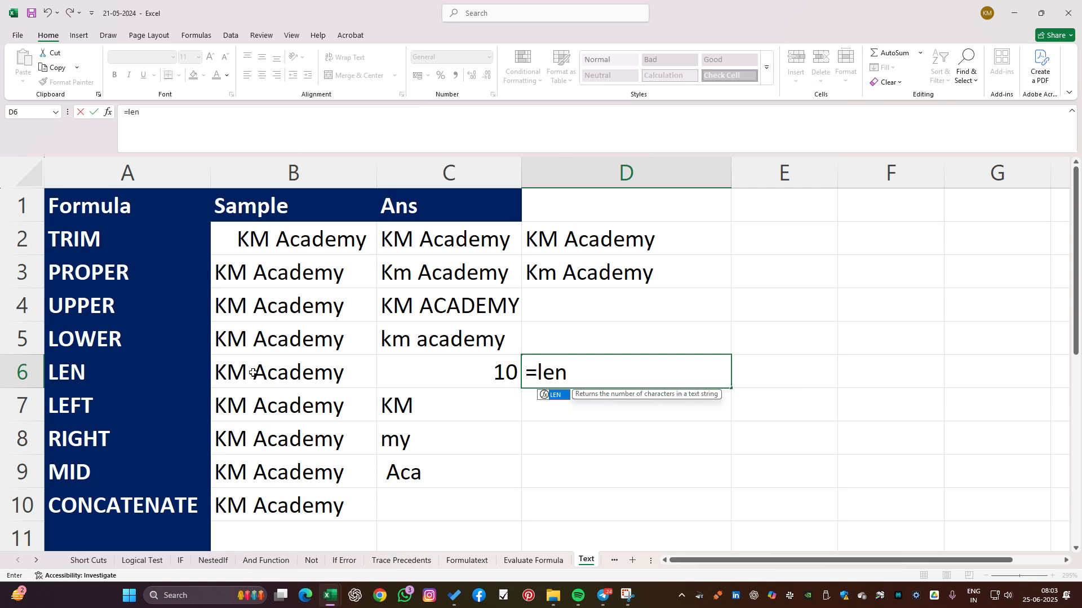
pyautogui.press('Tab')
pyautogui.click(253, 372)
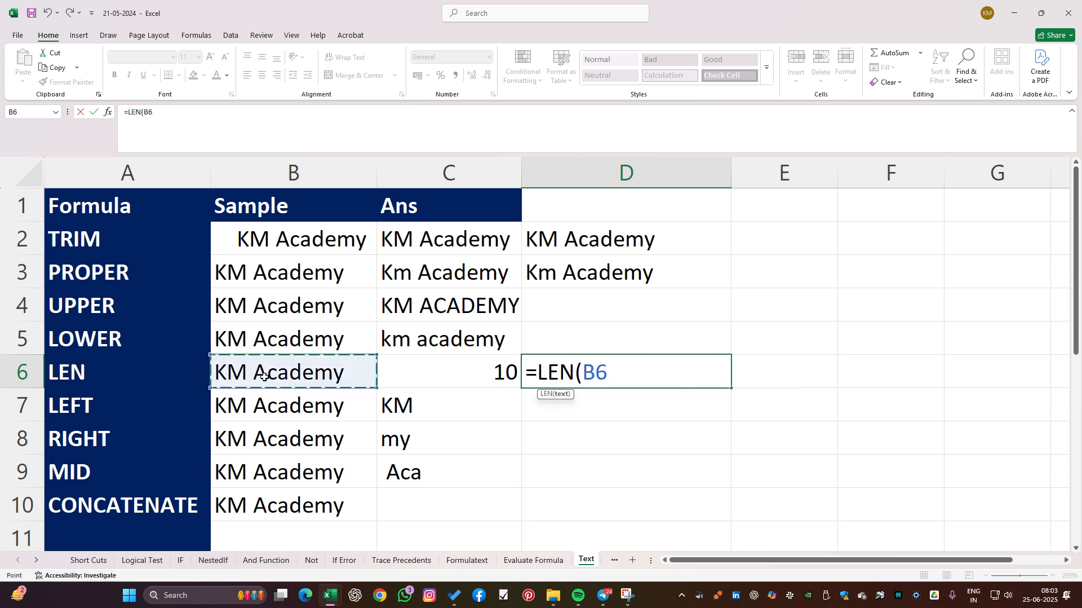
pyautogui.press('Return')
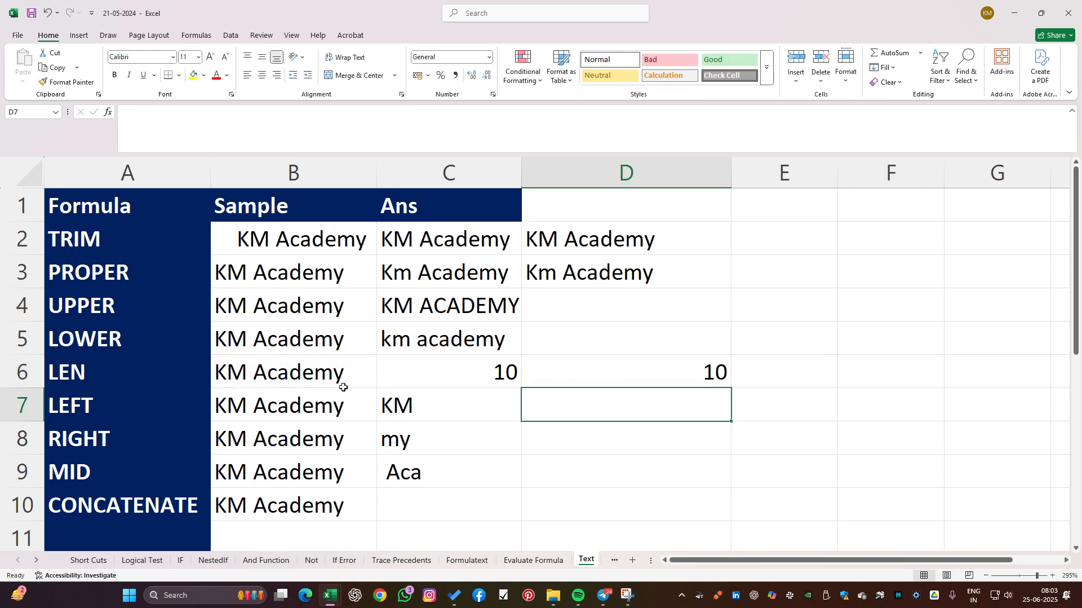
# Enter a LEFT formula in cell D7 that extracts the first 2 characters of B7.
pyautogui.doubleClick(683, 405)
pyautogui.write('=lef')
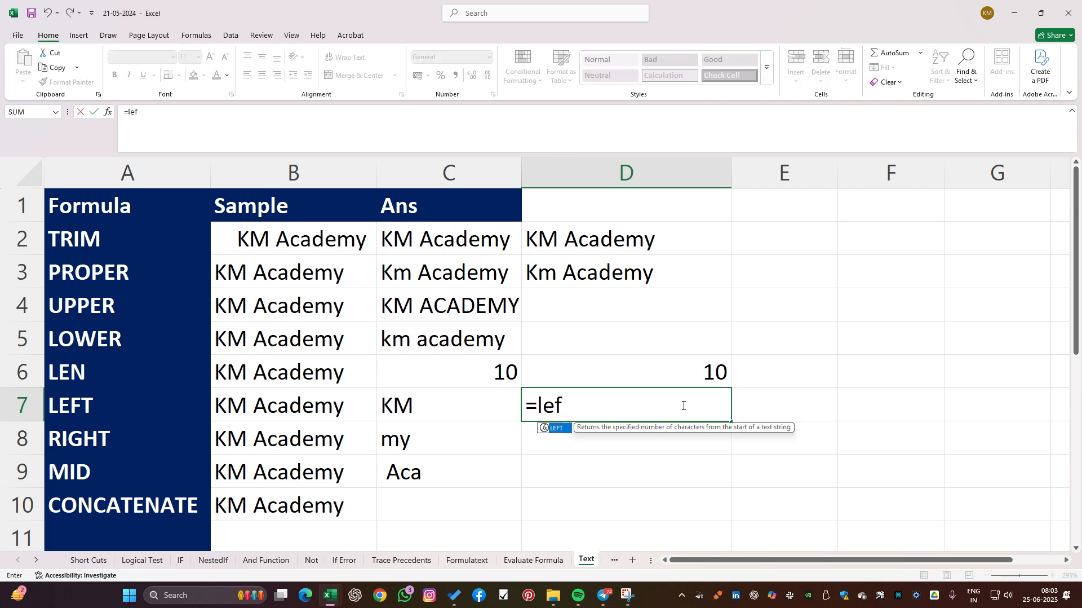
pyautogui.press('Tab')
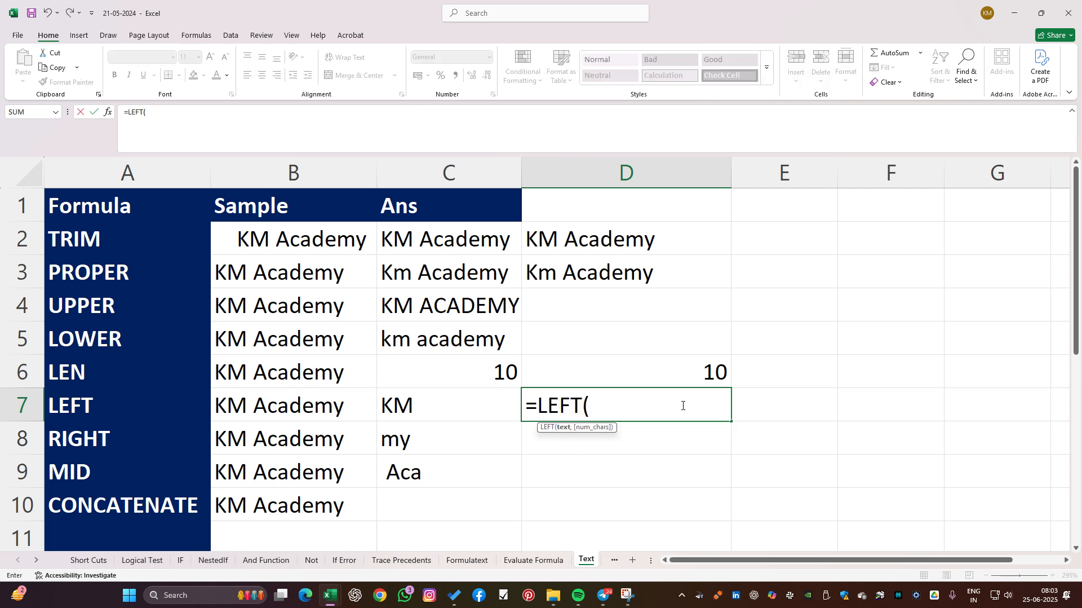
pyautogui.click(298, 405)
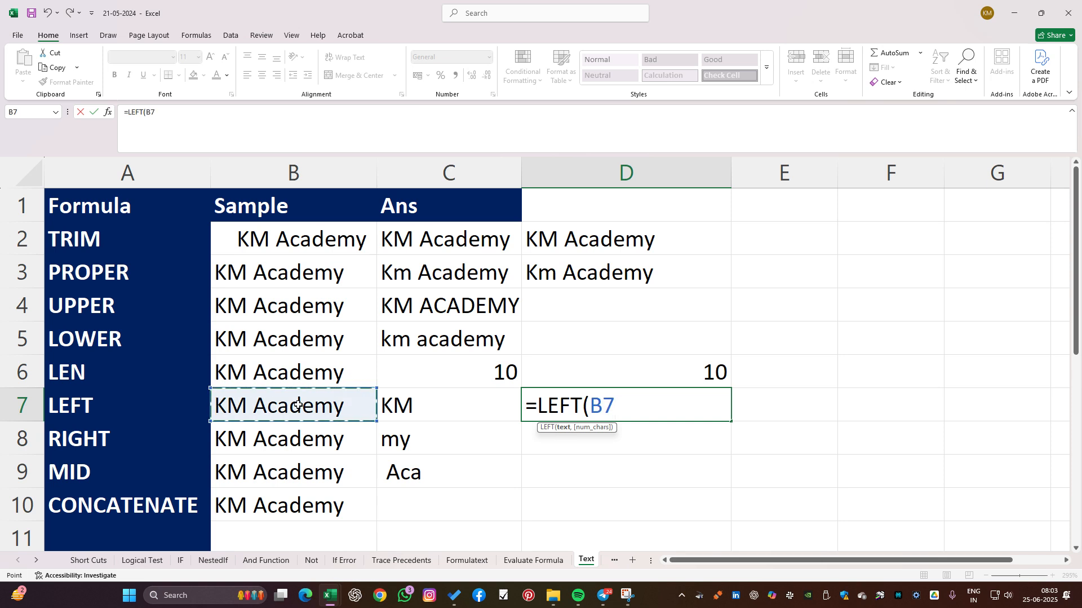
pyautogui.write(',')
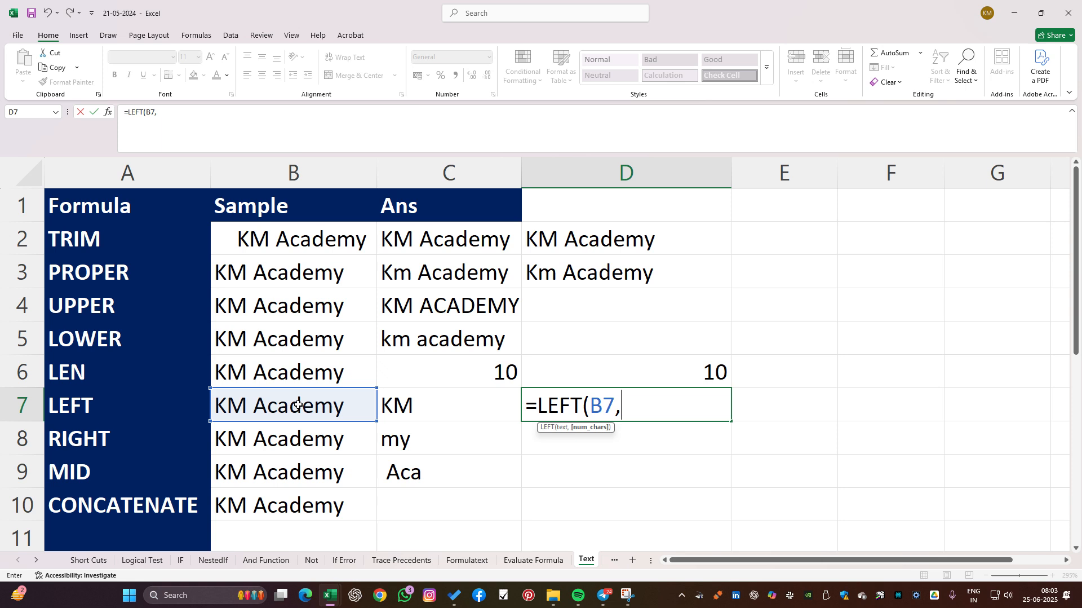
pyautogui.write('2')
pyautogui.press('Return')
# Enter a RIGHT formula in cell D8 that extracts the last 7 characters of B8.
pyautogui.doubleClick(563, 437)
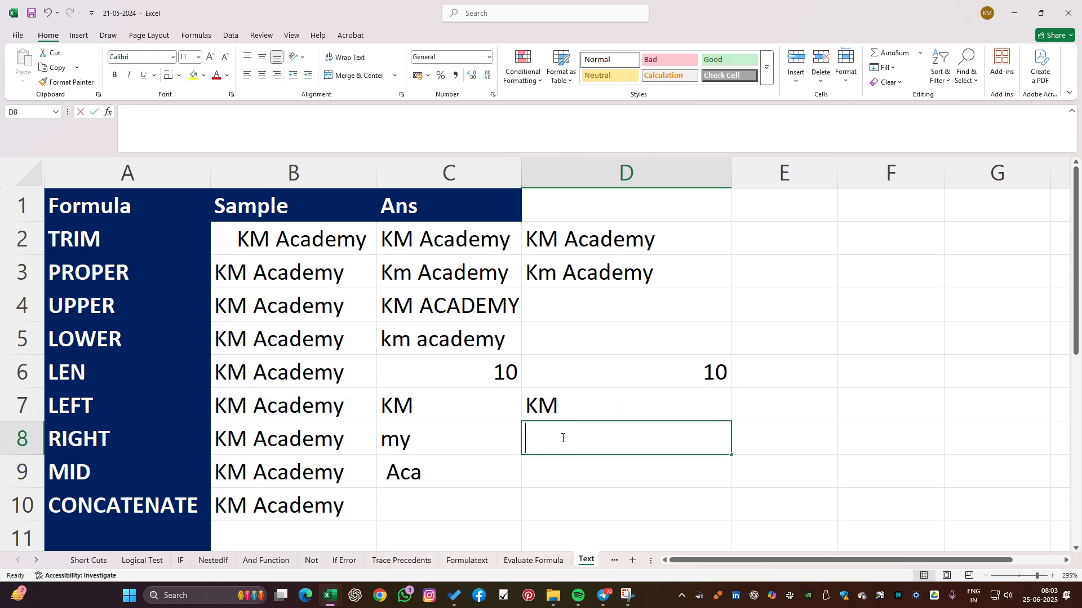
pyautogui.write('=re')
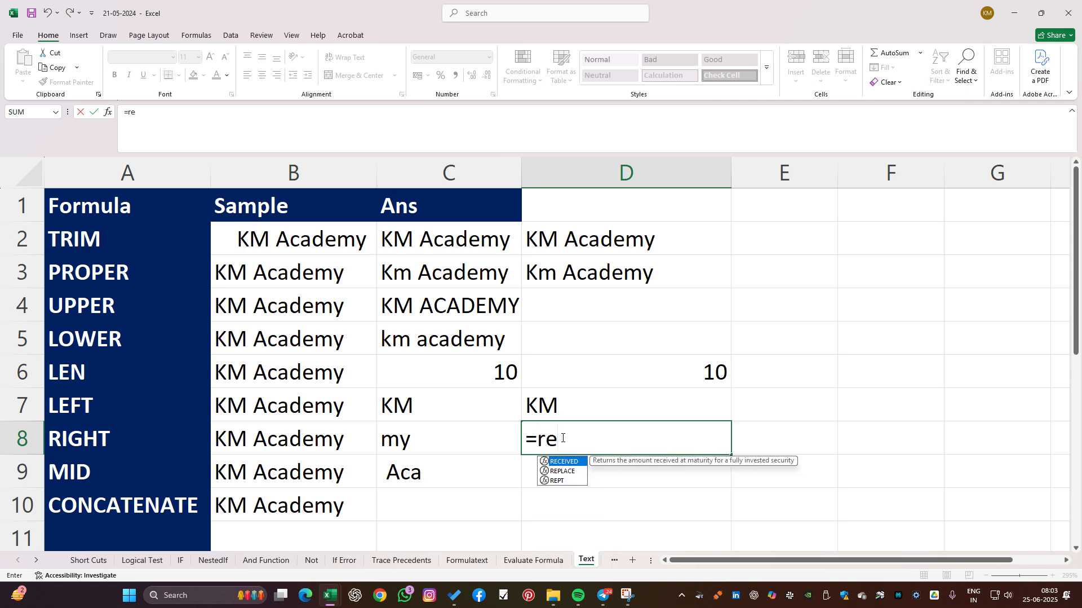
pyautogui.press('BackSpace')
pyautogui.write('i')
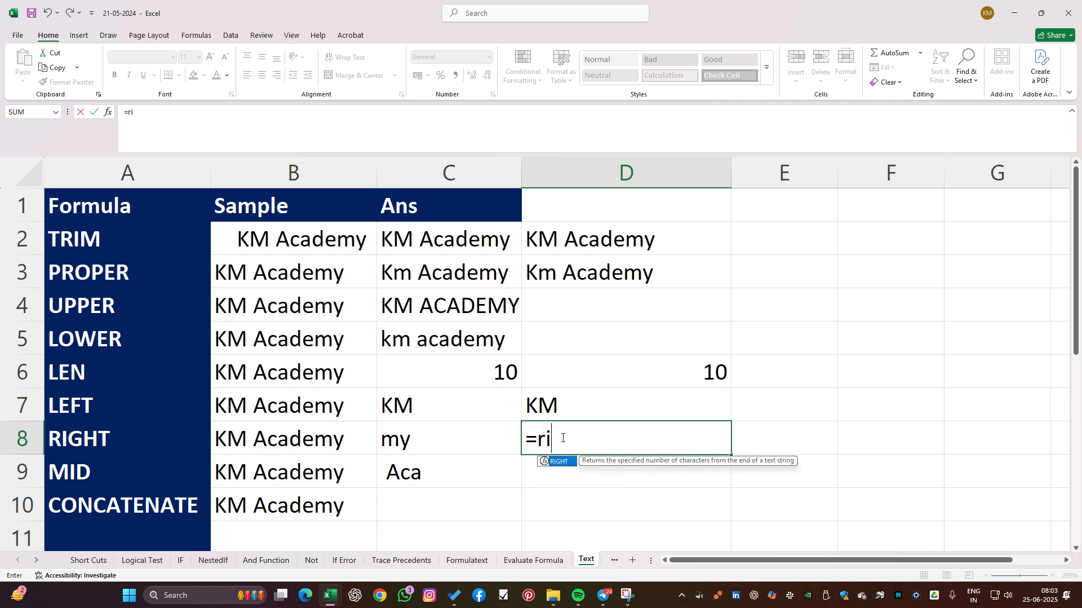
pyautogui.write('gh')
pyautogui.press('Tab')
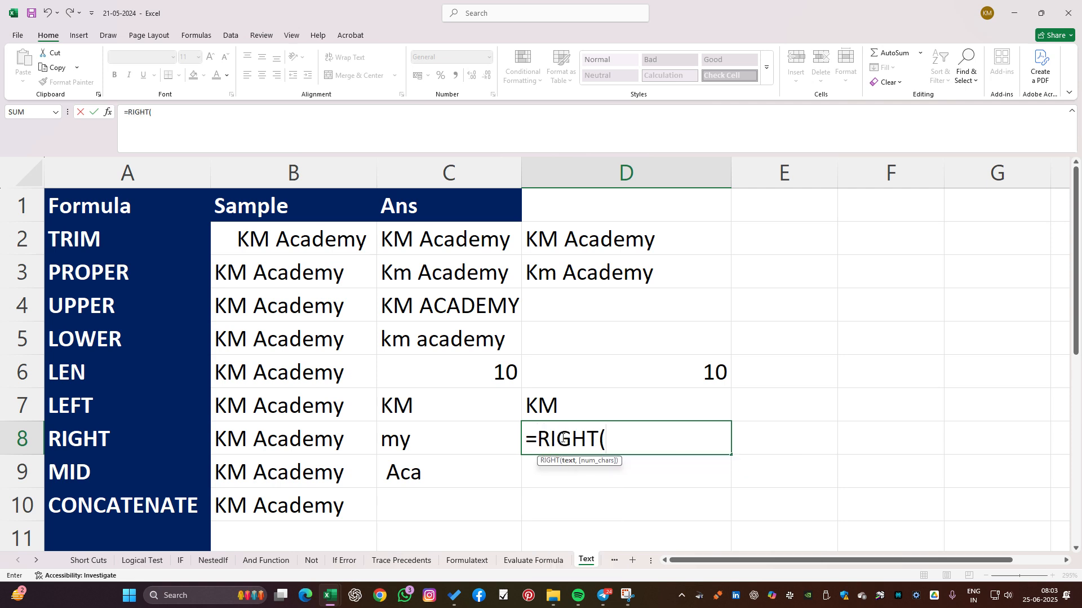
pyautogui.click(299, 439)
pyautogui.write(',')
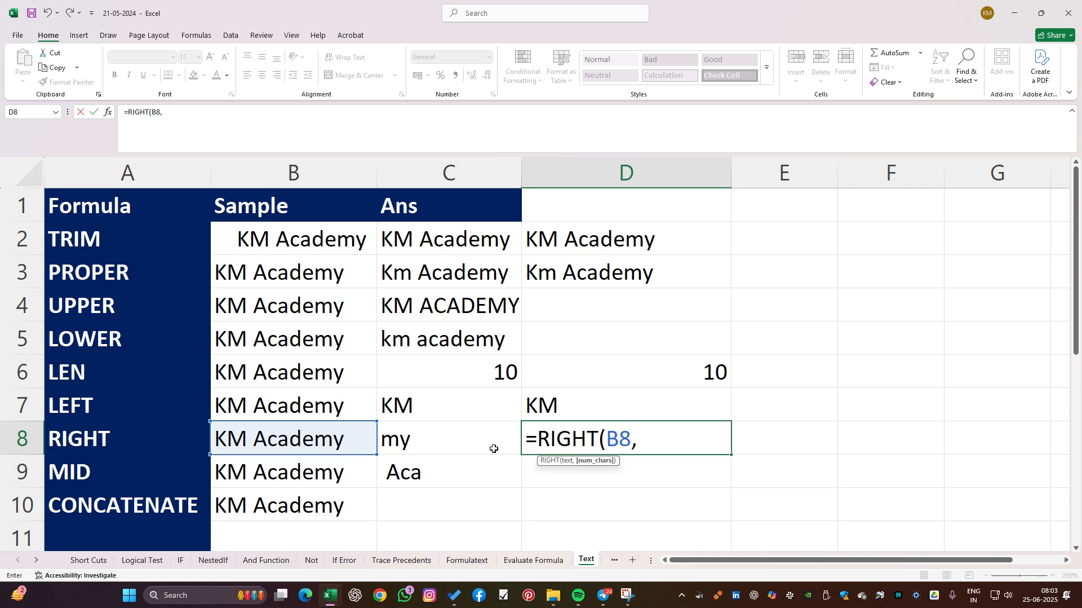
pyautogui.write('7')
pyautogui.press('Return')
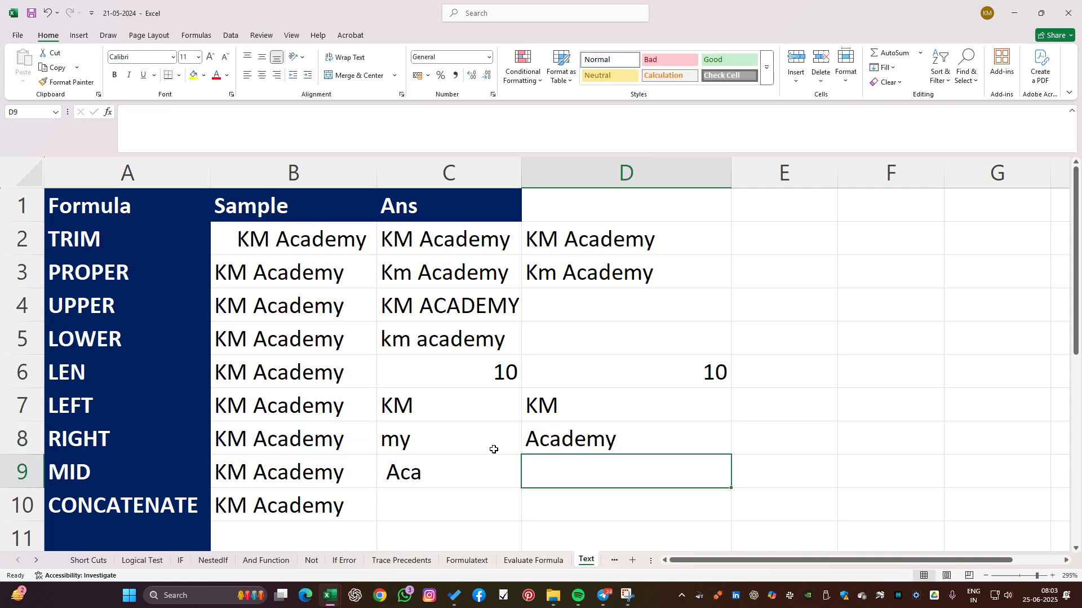
# Enter a MID formula in cell D9 that extracts 3 characters of B9 starting at character 4.
pyautogui.doubleClick(532, 476)
pyautogui.write('=')
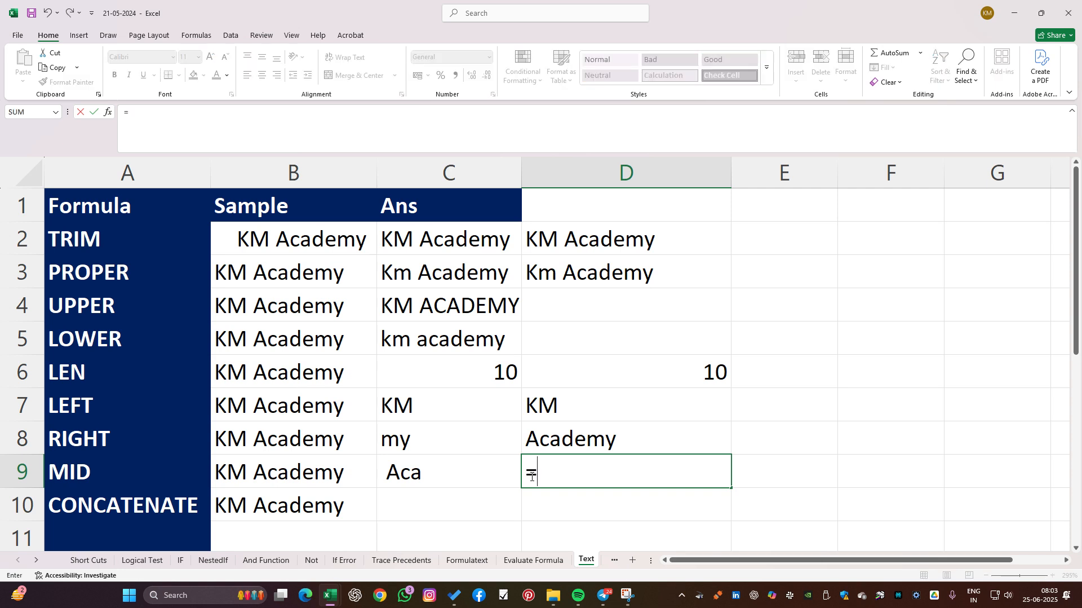
pyautogui.write('mif')
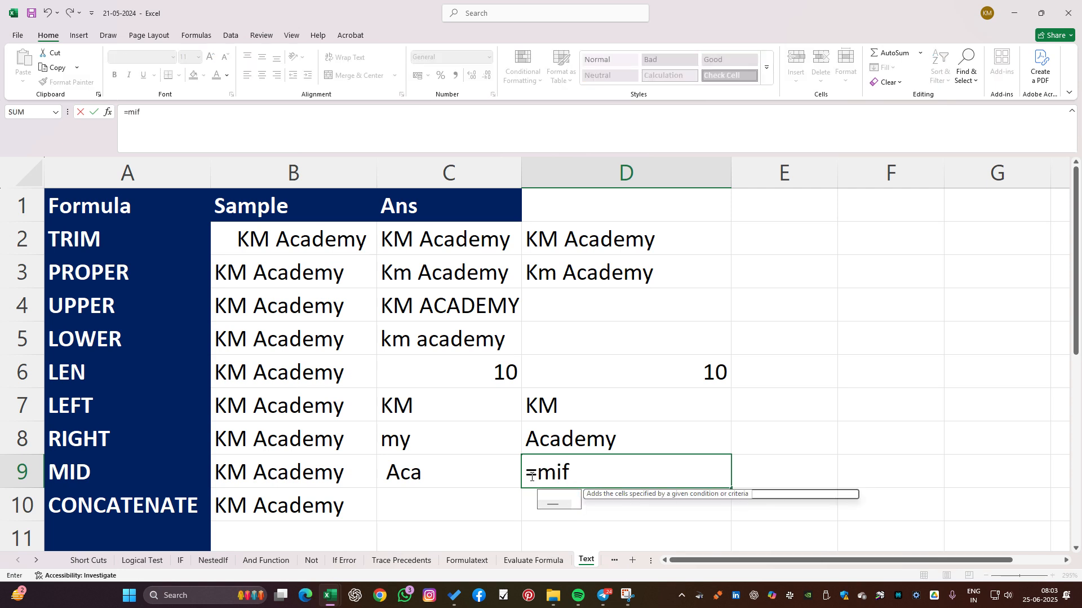
pyautogui.press('BackSpace')
pyautogui.write('d')
pyautogui.press('Tab')
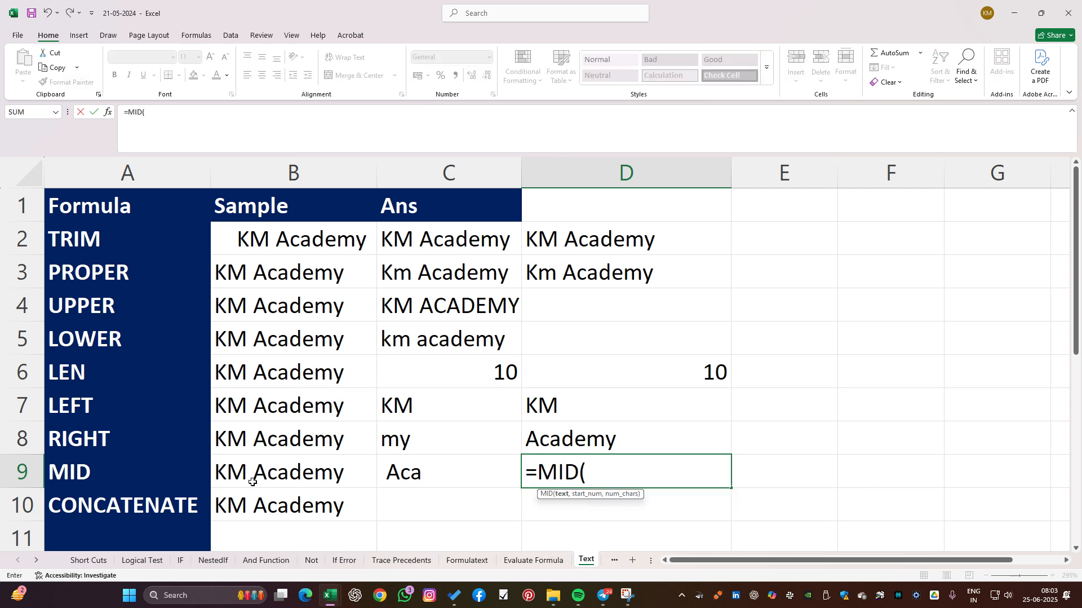
pyautogui.click(278, 473)
pyautogui.write(',')
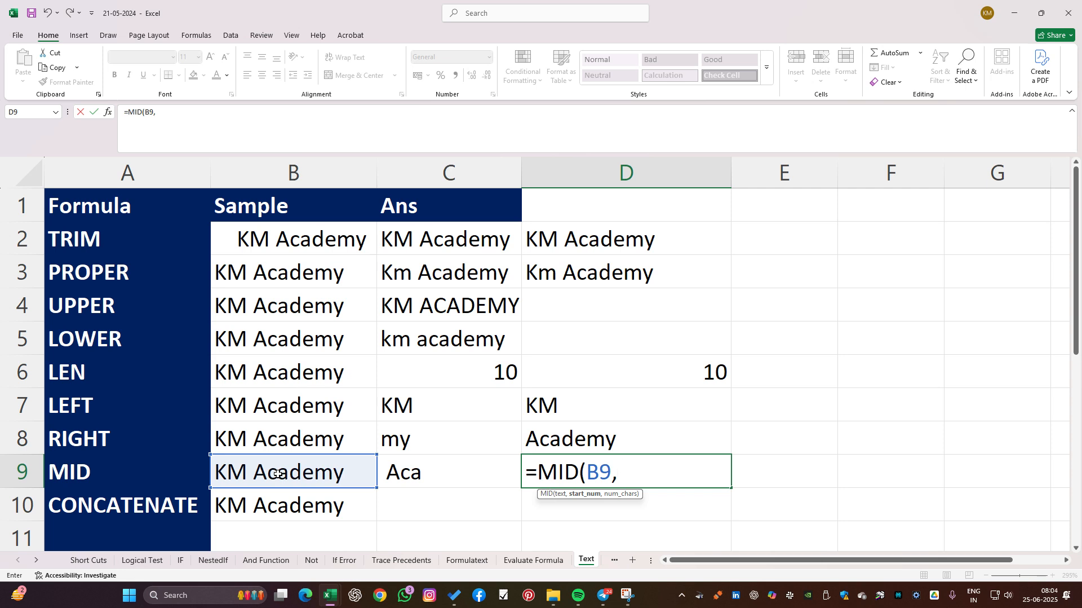
pyautogui.write('4,')
pyautogui.write('3')
pyautogui.press('Return')
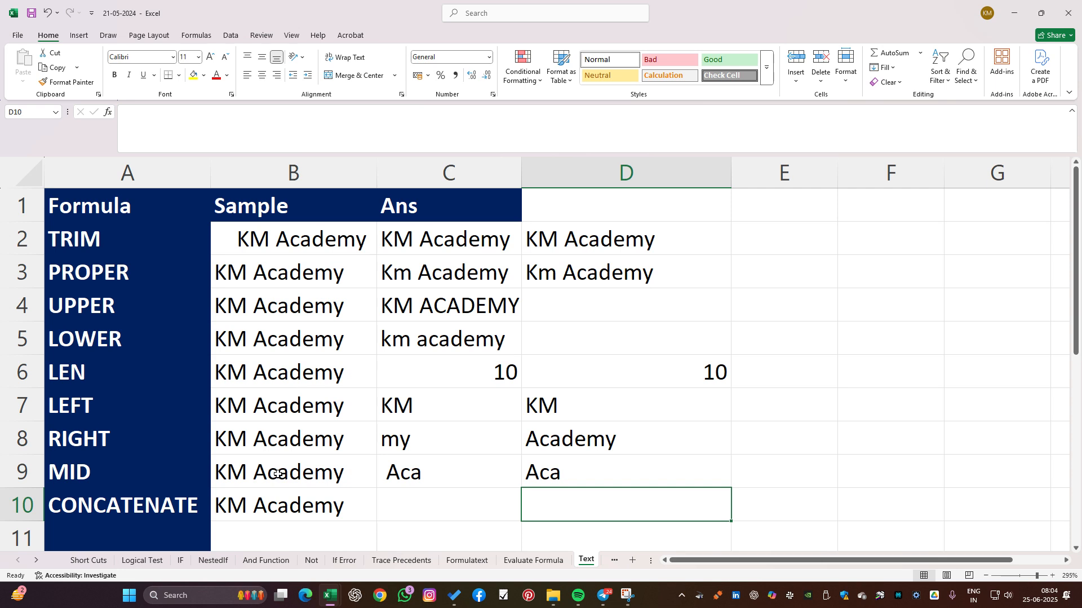
pyautogui.scroll(-1, 491, 418)
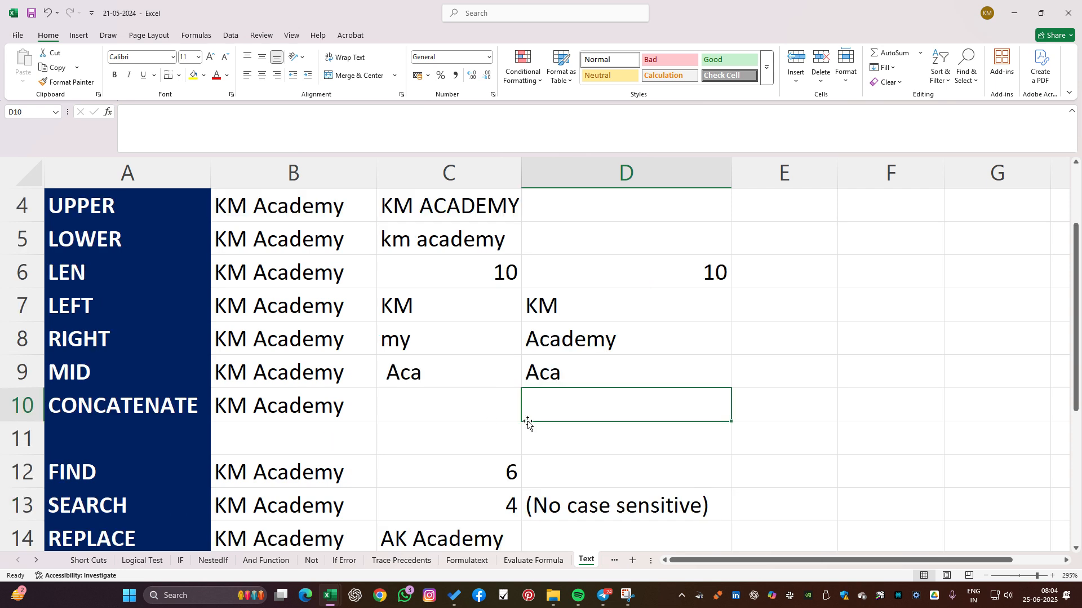
pyautogui.write('=conc')
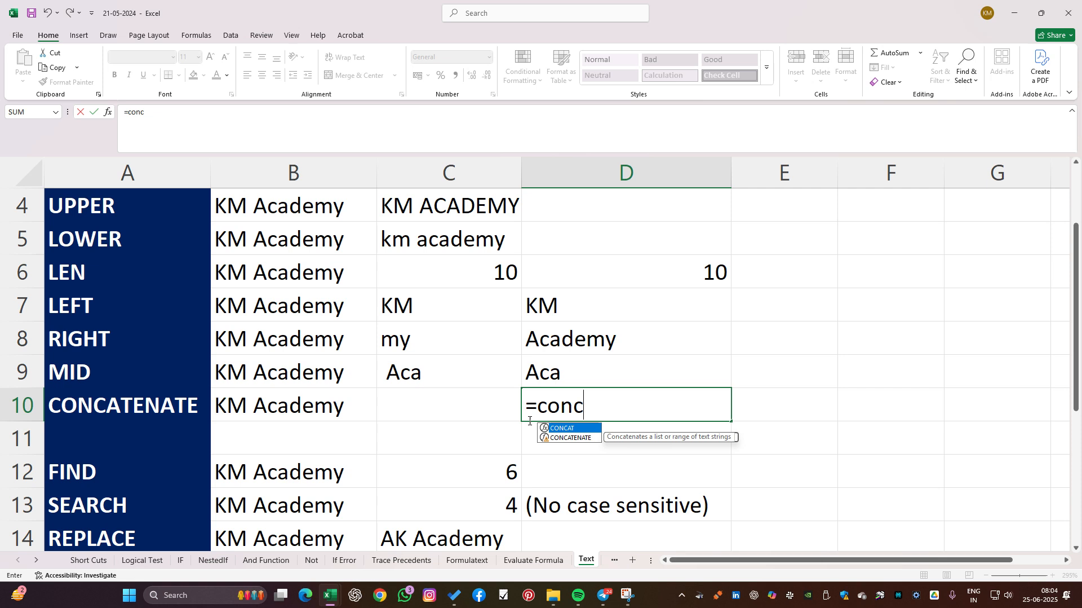
pyautogui.press('Down')
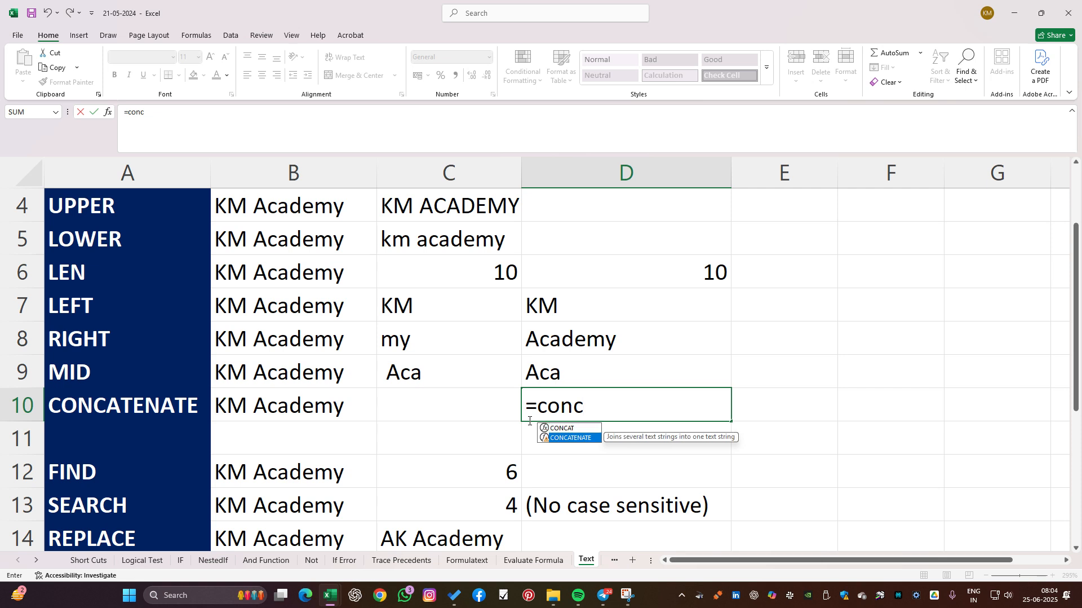
pyautogui.press('Tab')
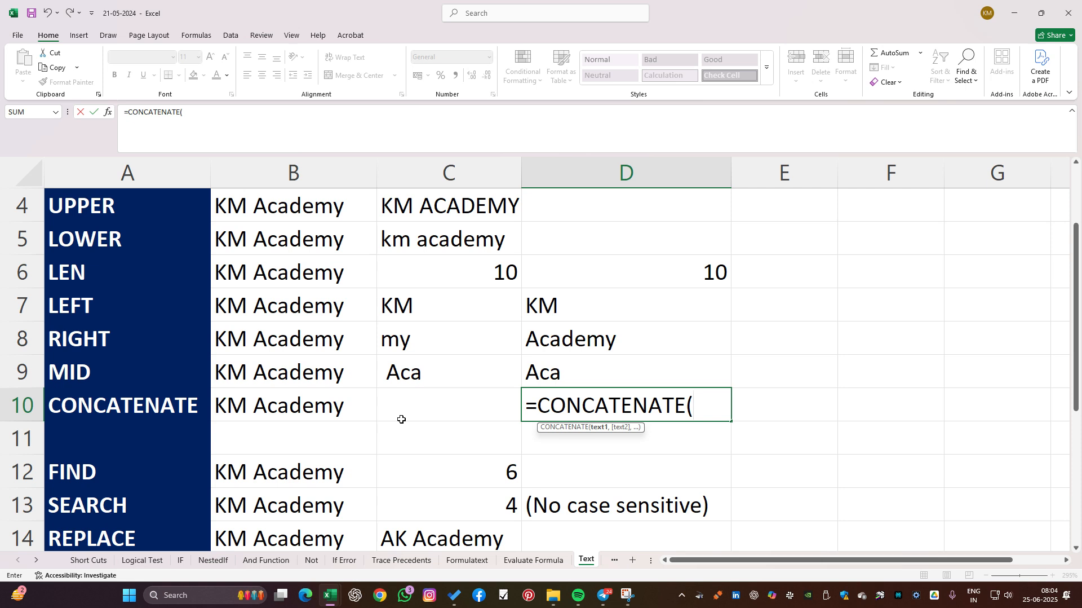
pyautogui.press('Escape')
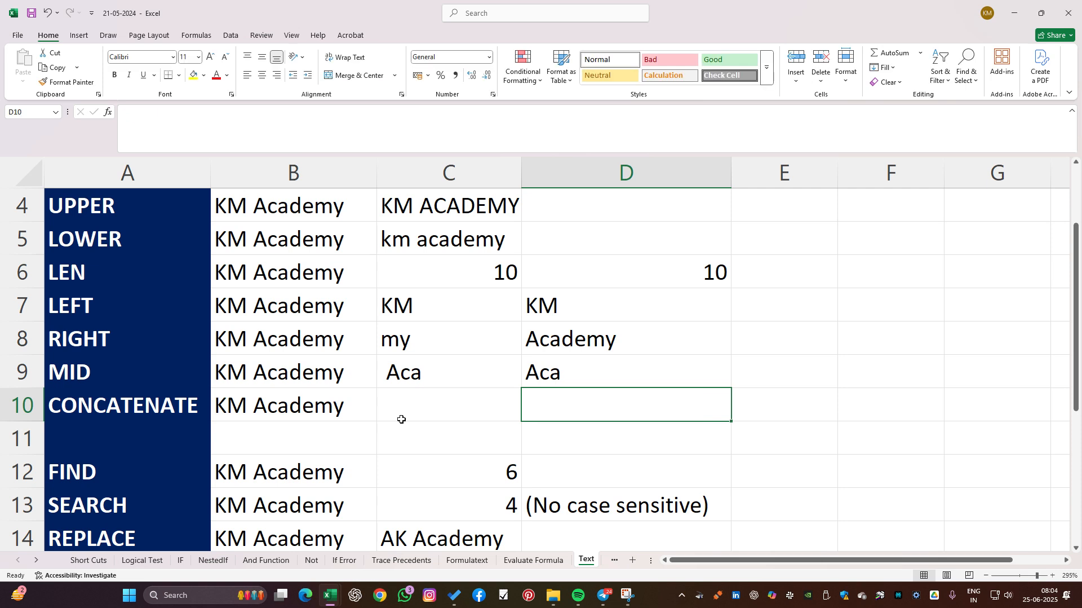
# Replace the contents of B10 and C10 in the CONCATENATE row with two sample first names.
pyautogui.click(402, 419)
pyautogui.click(295, 409)
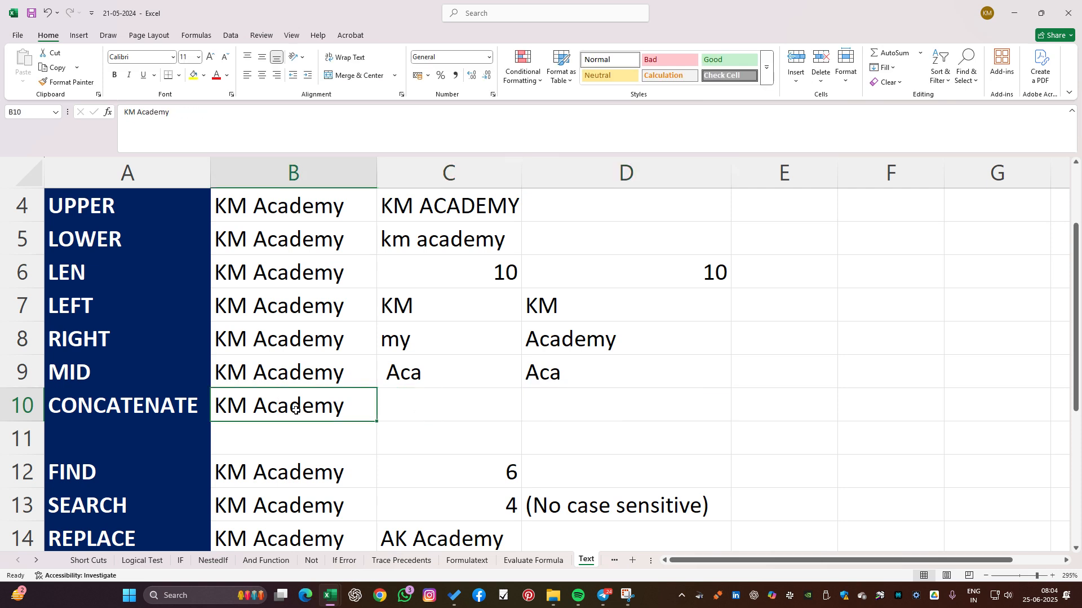
pyautogui.write('Rames')
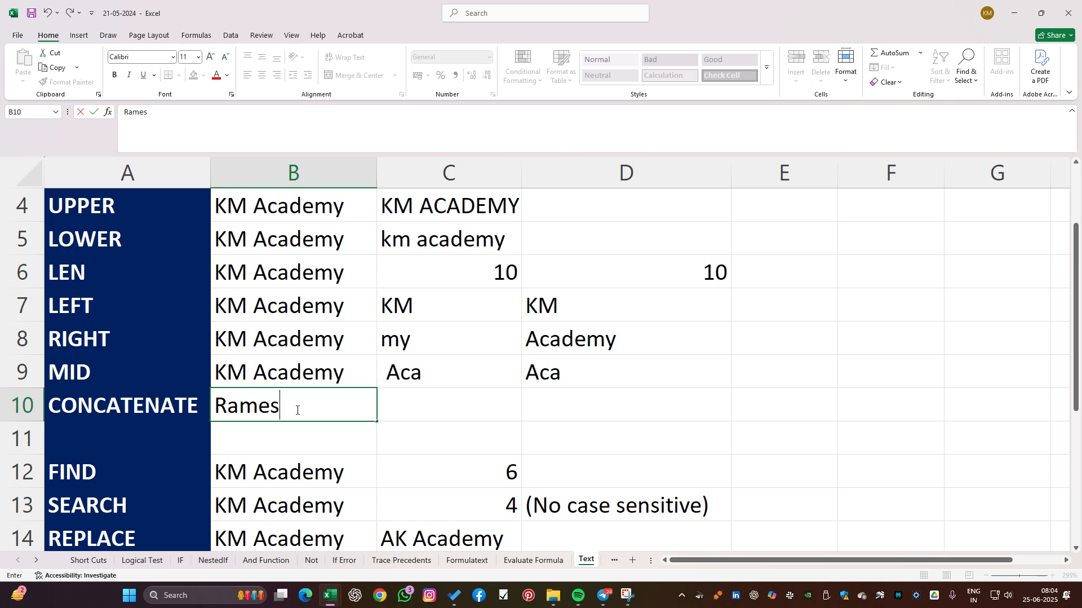
pyautogui.write('h')
pyautogui.press('Tab')
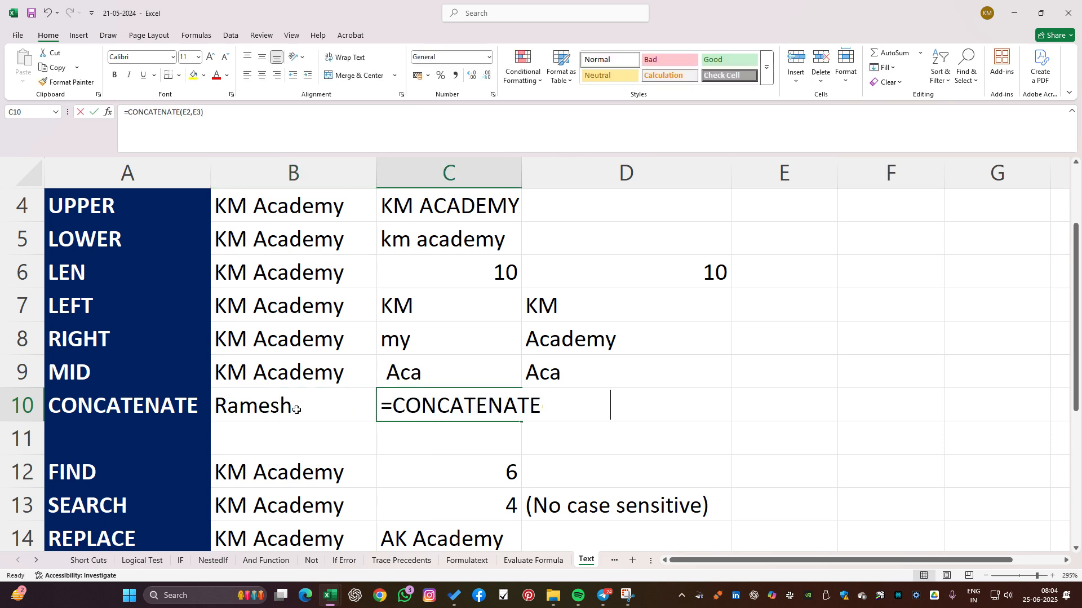
pyautogui.write('Sures')
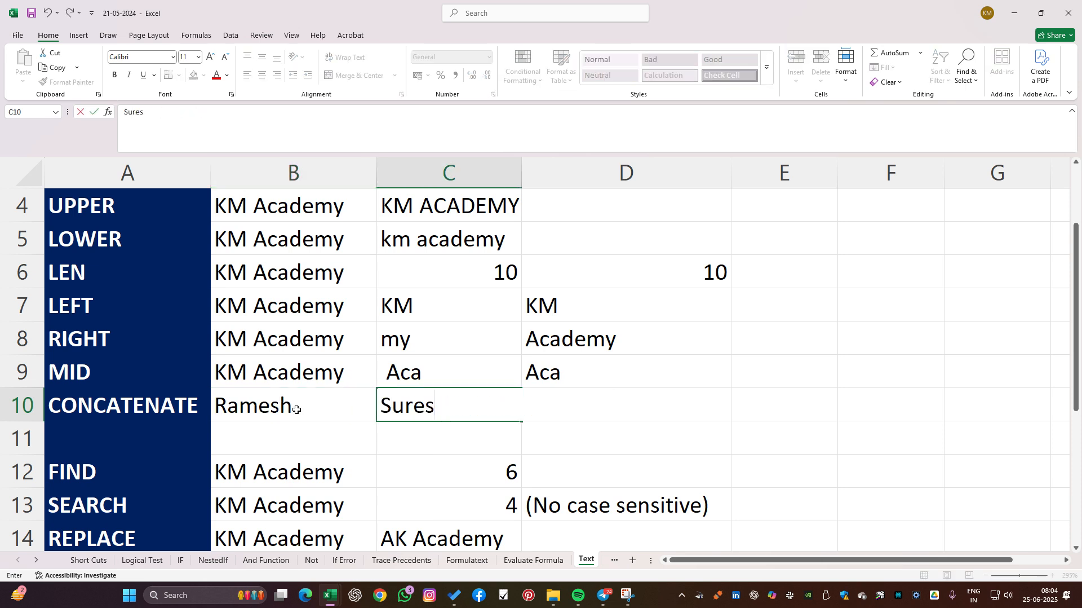
pyautogui.write('h')
pyautogui.press('Return')
pyautogui.press('Up')
pyautogui.press('Right')
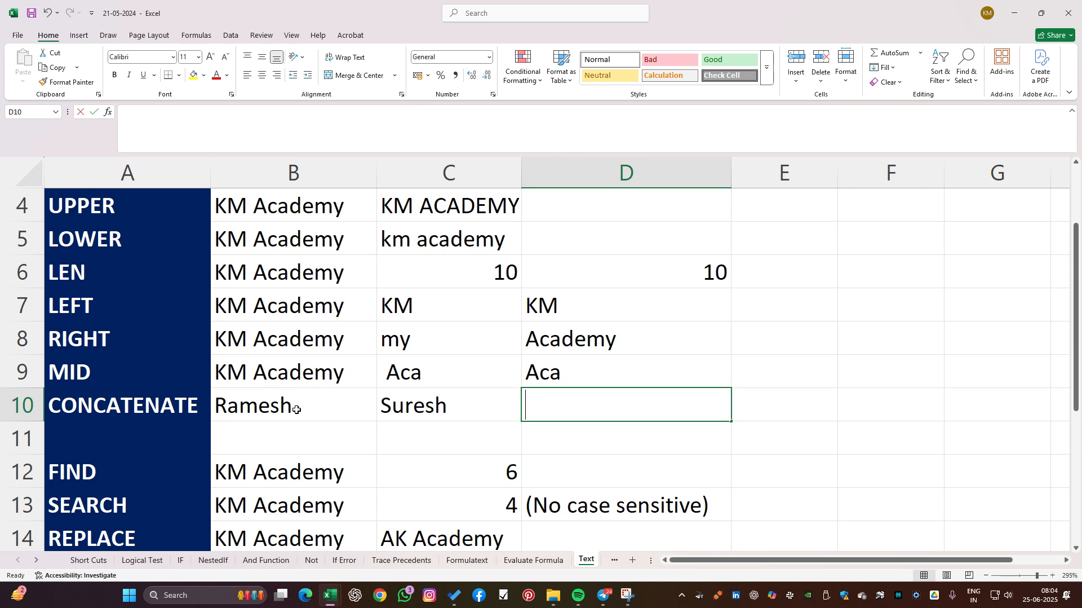
# Enter a CONCATENATE formula in cell D10 that joins B10 and C10.
pyautogui.write('=conc')
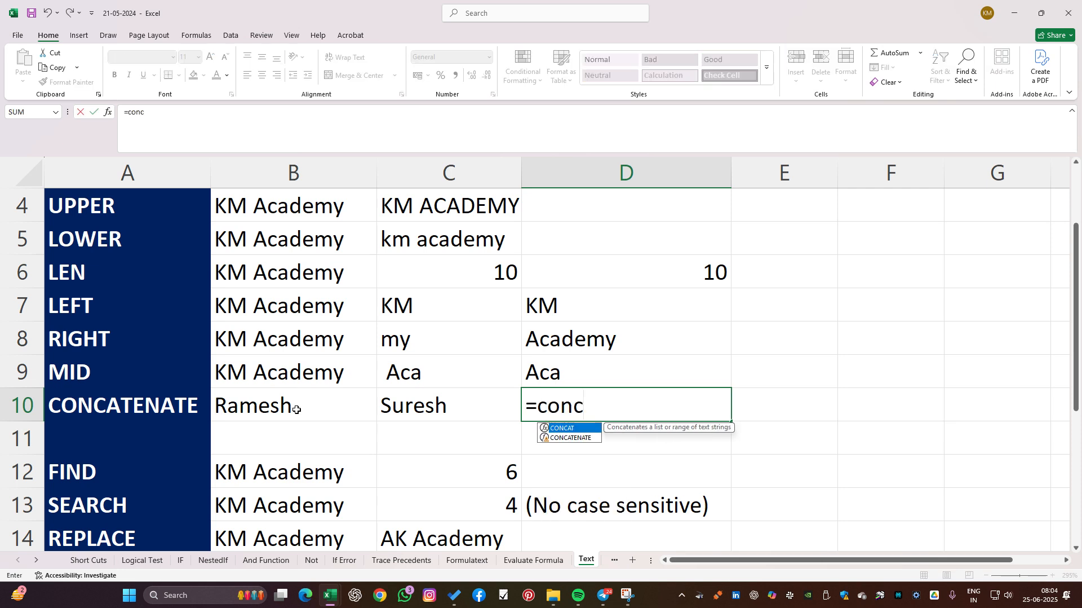
pyautogui.press('Down')
pyautogui.press('Tab')
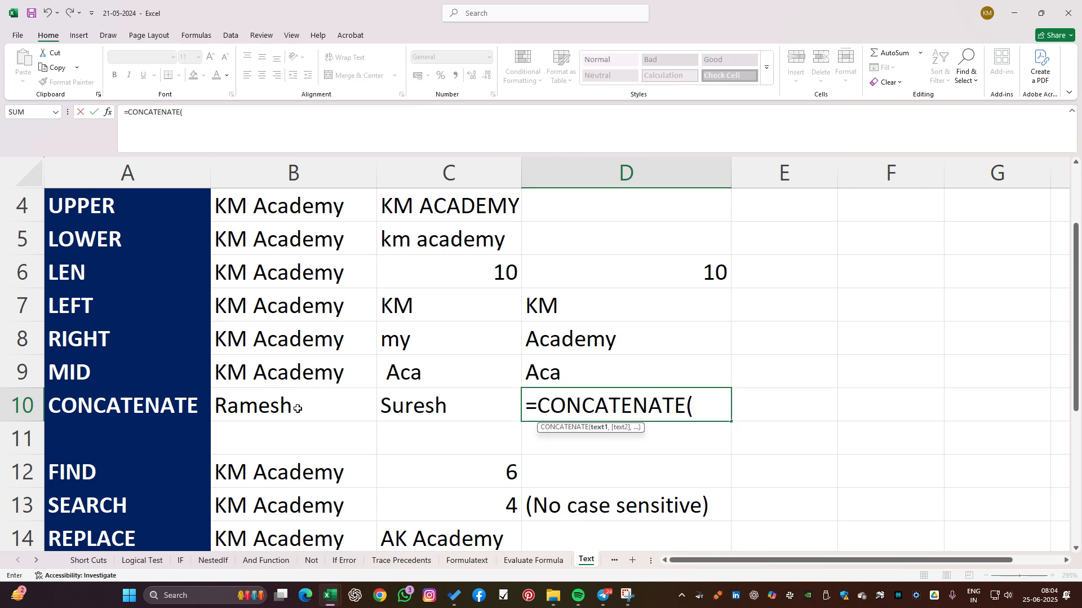
pyautogui.click(298, 408)
pyautogui.write(',')
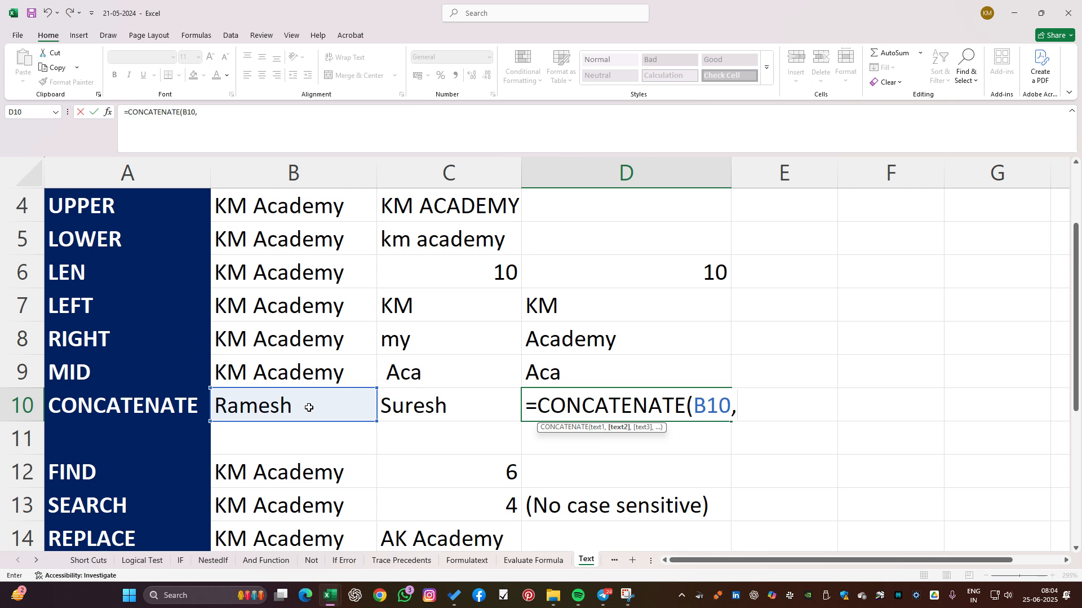
pyautogui.click(420, 404)
pyautogui.press('Return')
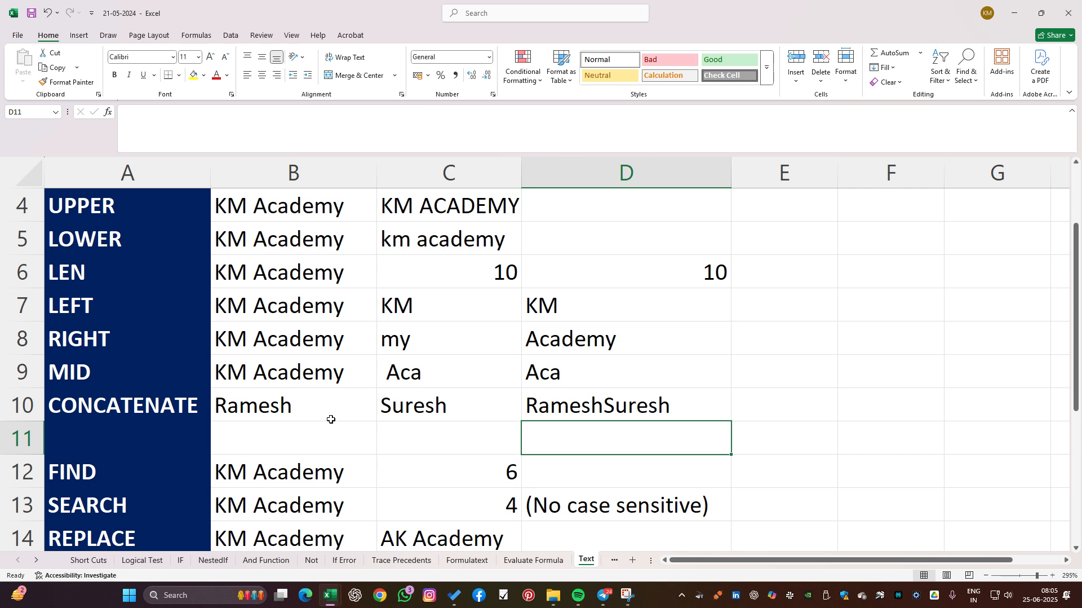
# Try to separate the joined names by adding a plain space after the comma in D10's CONCATENATE formula.
pyautogui.click(620, 406)
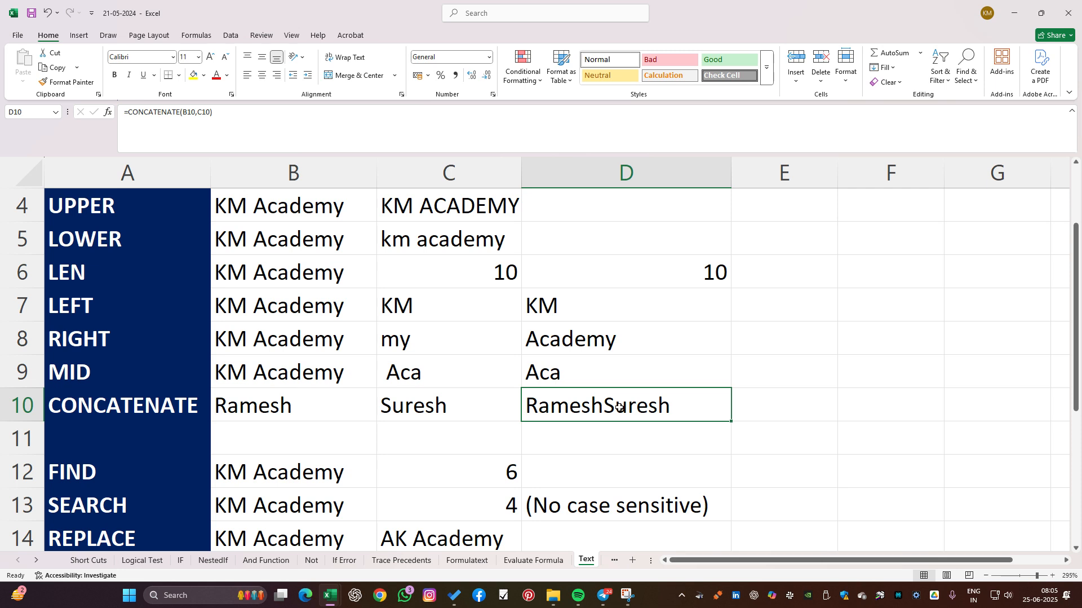
pyautogui.doubleClick(620, 407)
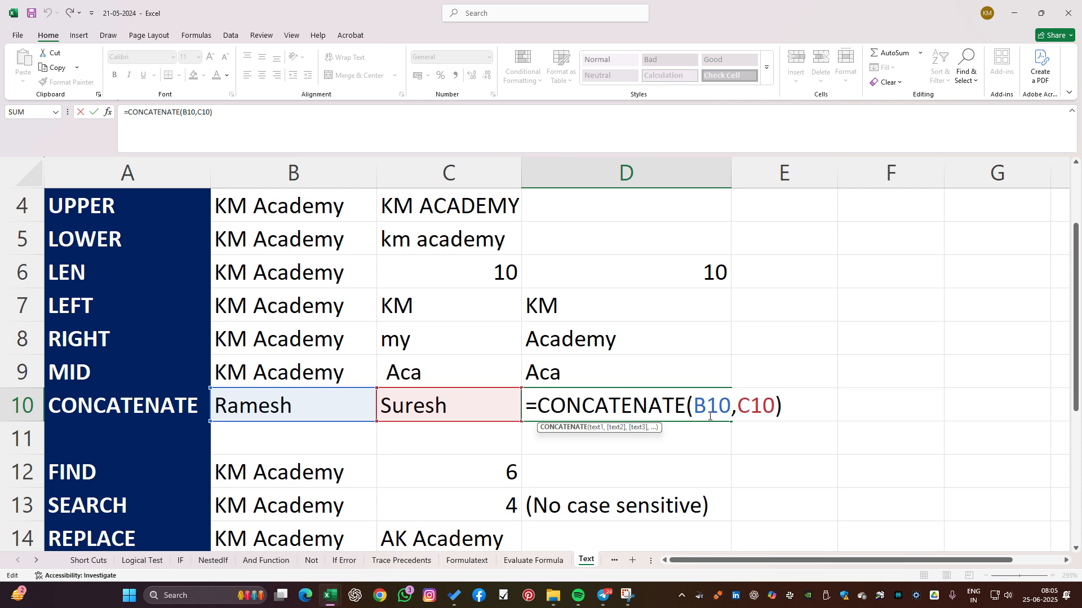
pyautogui.click(738, 406)
pyautogui.press('Return')
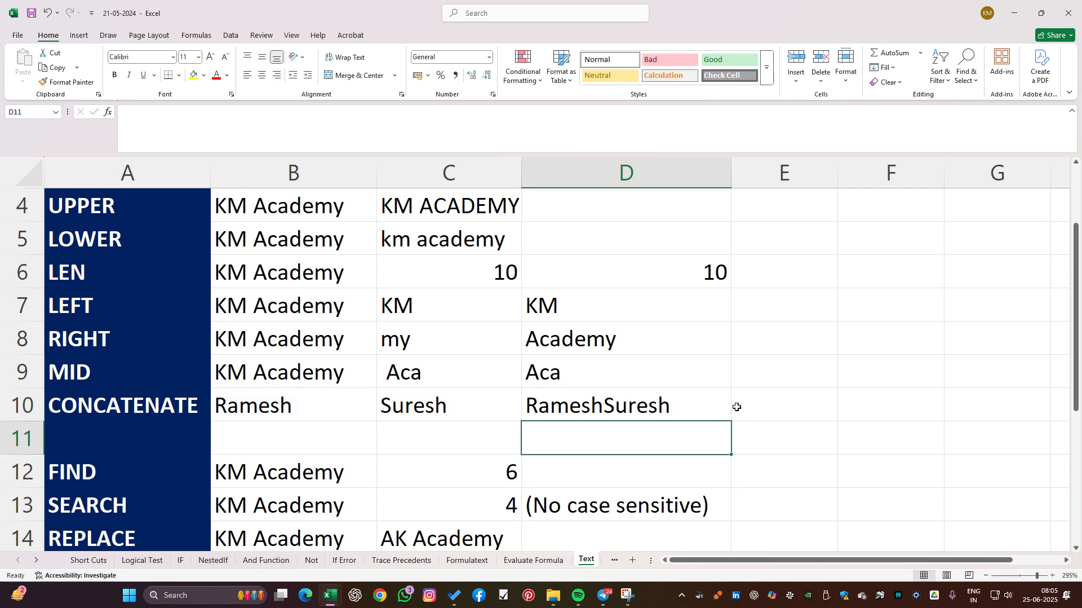
# Insert a quoted space " " as a separate argument between B10 and C10 in D10's CONCATENATE formula.
pyautogui.press('Up')
pyautogui.press('F2')
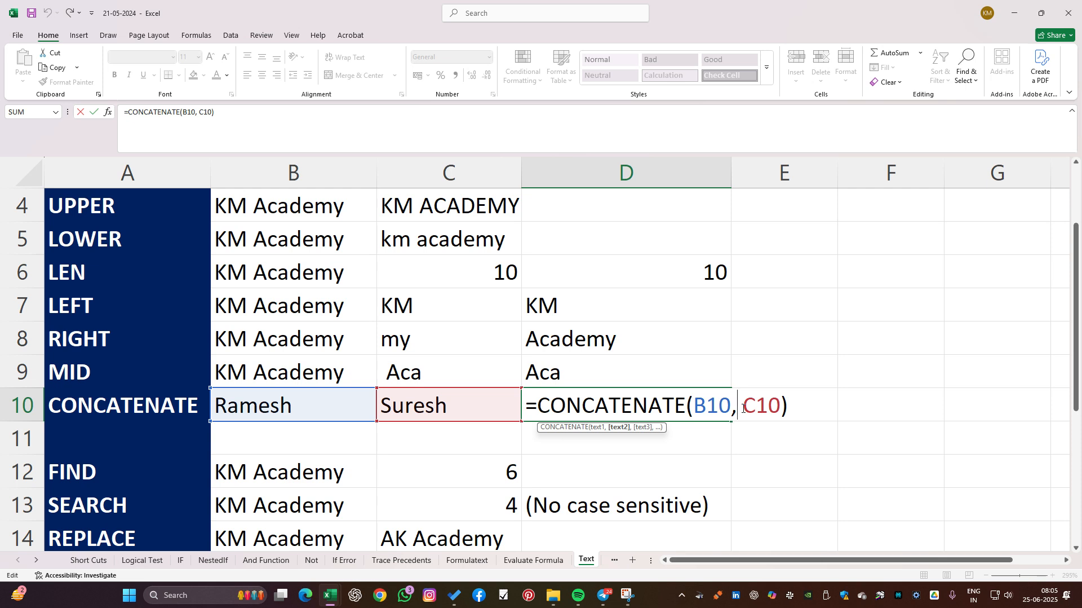
pyautogui.click(725, 405)
pyautogui.moveTo(737, 411); pyautogui.dragTo(744, 412)
pyautogui.click(740, 412)
pyautogui.write('""')
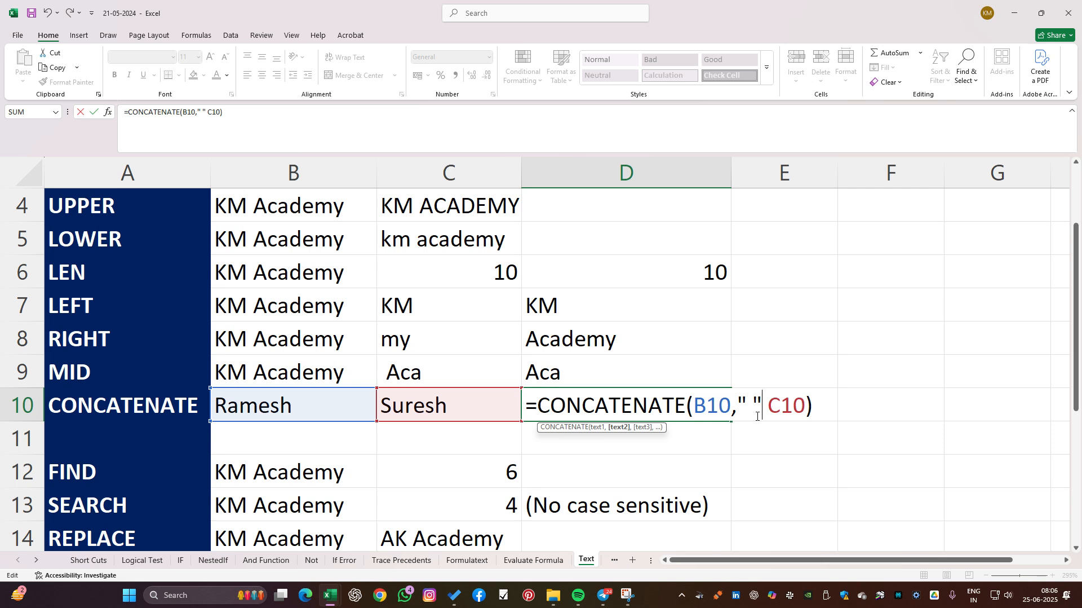
pyautogui.write(',')
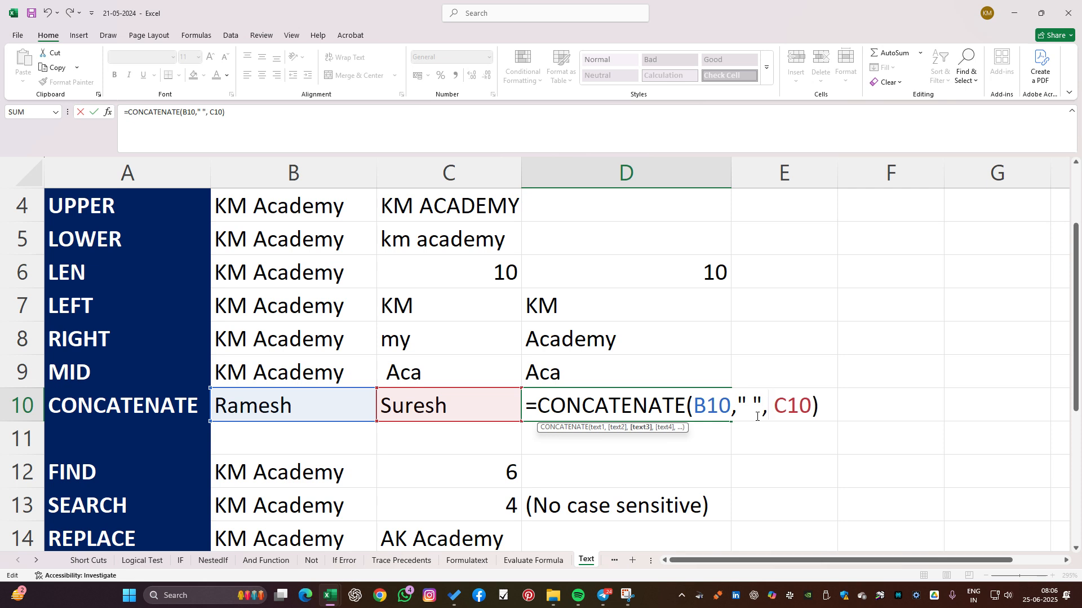
# Remove the stray space before C10 in D10's formula and commit it as =CONCATENATE(B10," ",C10).
pyautogui.click(719, 405)
pyautogui.click(746, 405)
pyautogui.press('Right')
pyautogui.press('Right')
pyautogui.press('Right')
pyautogui.press('Right')
pyautogui.press('Right')
pyautogui.moveTo(768, 412); pyautogui.dragTo(776, 412)
pyautogui.press('BackSpace')
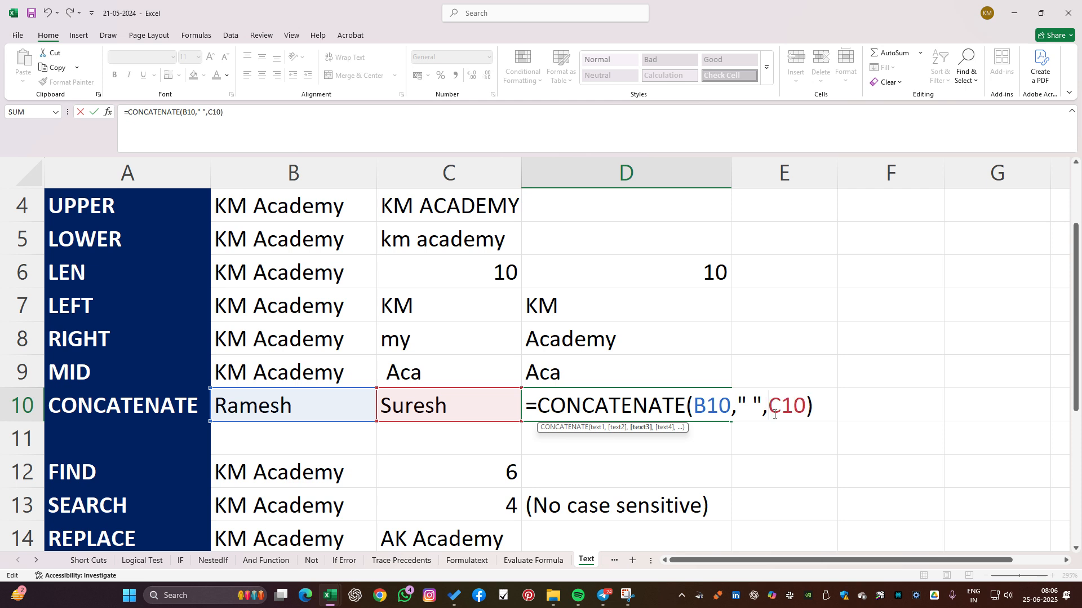
pyautogui.click(723, 410)
pyautogui.click(749, 405)
pyautogui.click(776, 404)
pyautogui.press('Return')
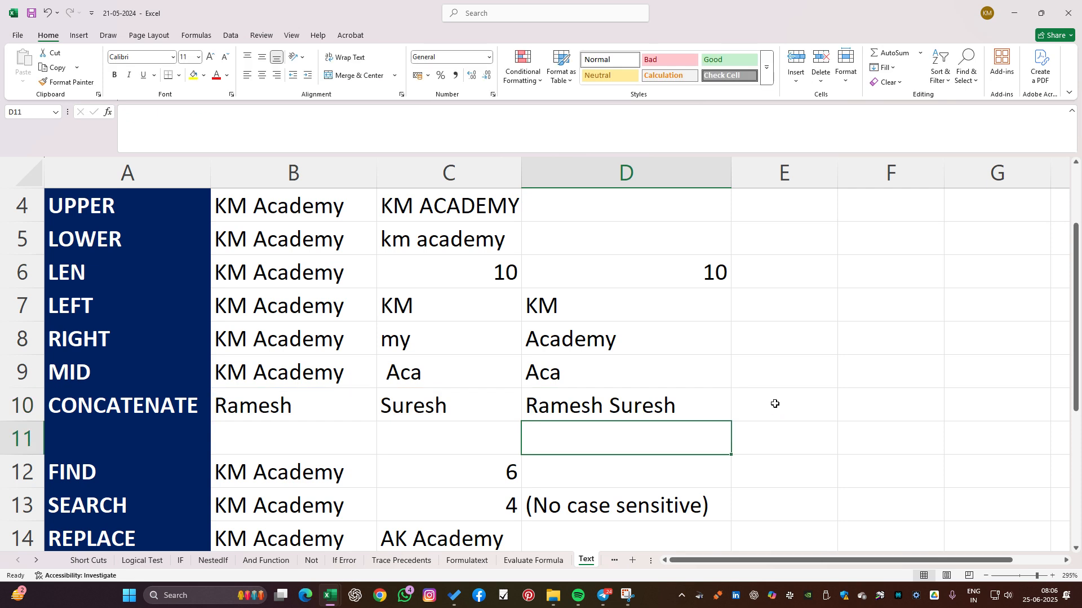
# Examine the FIND example formula in cell C12 and its arguments.
pyautogui.click(481, 19)
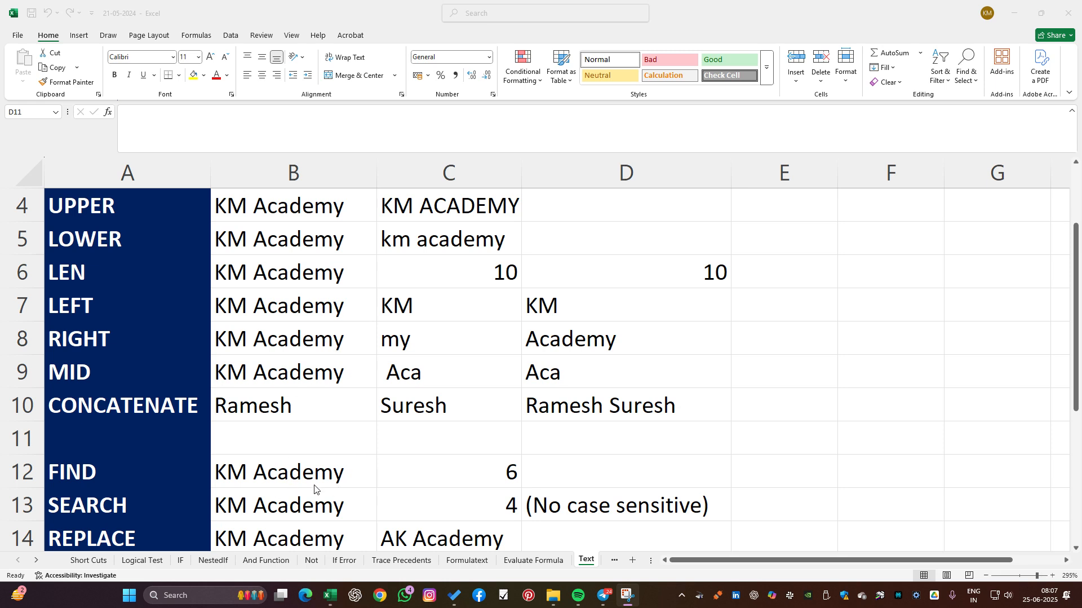
pyautogui.click(506, 480)
pyautogui.doubleClick(506, 480)
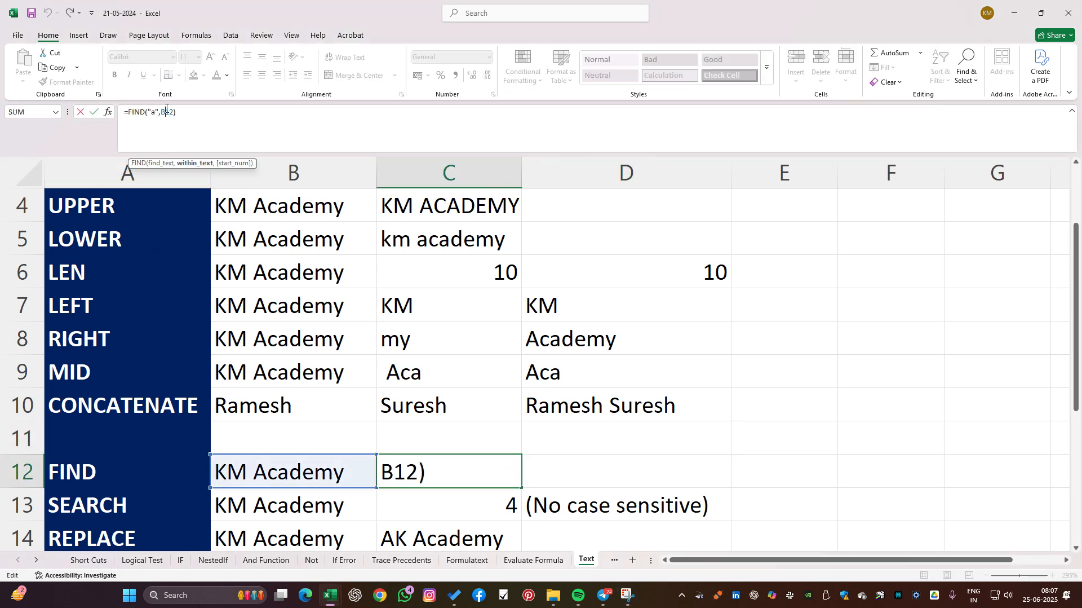
pyautogui.press('Return')
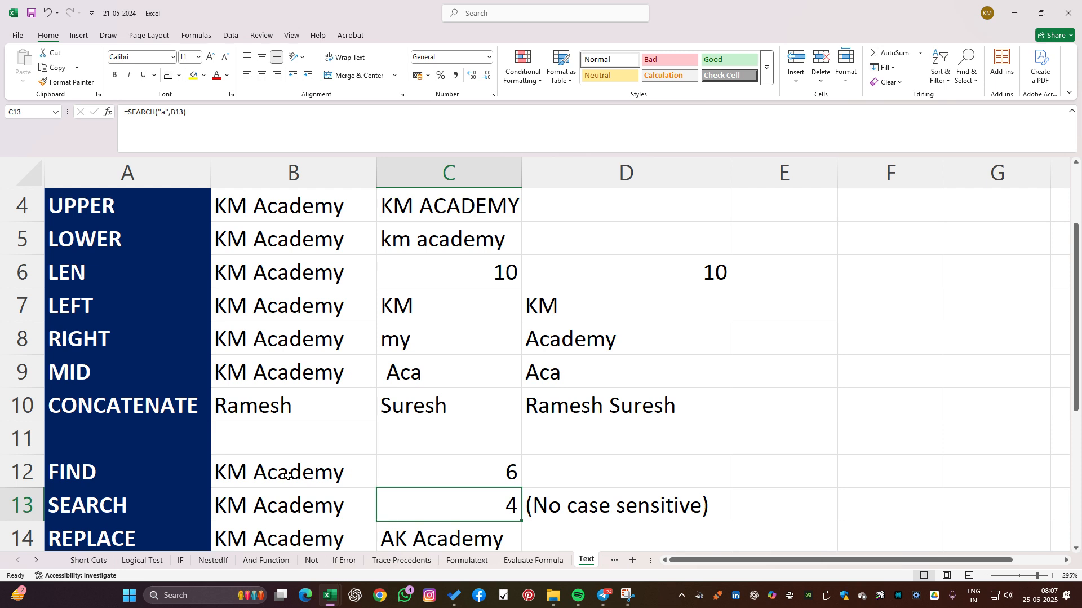
# Start a FIND formula in cell D12.
pyautogui.click(549, 470)
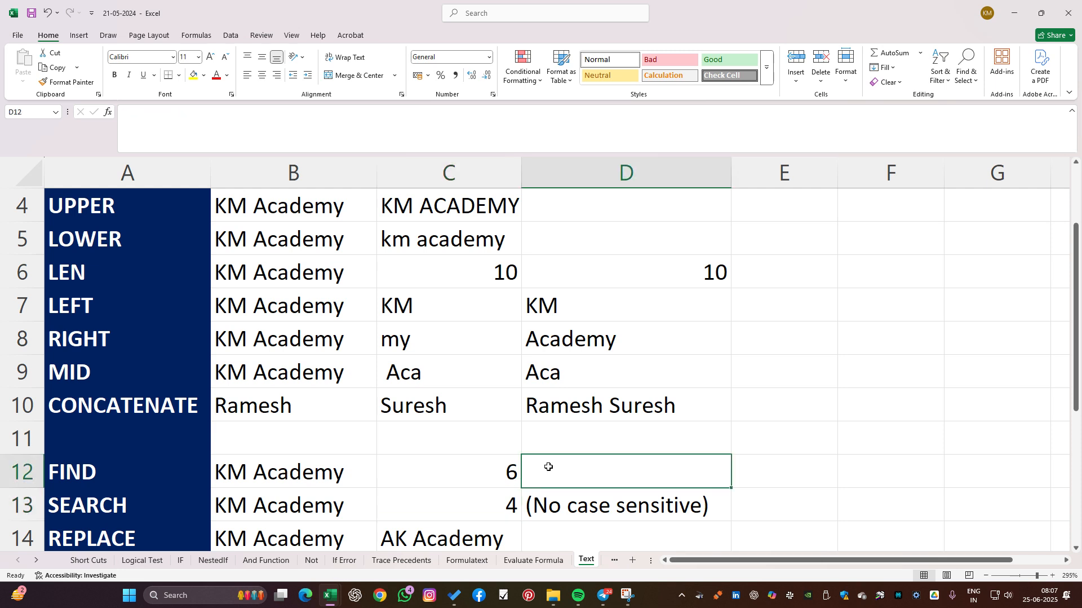
pyautogui.write('=find')
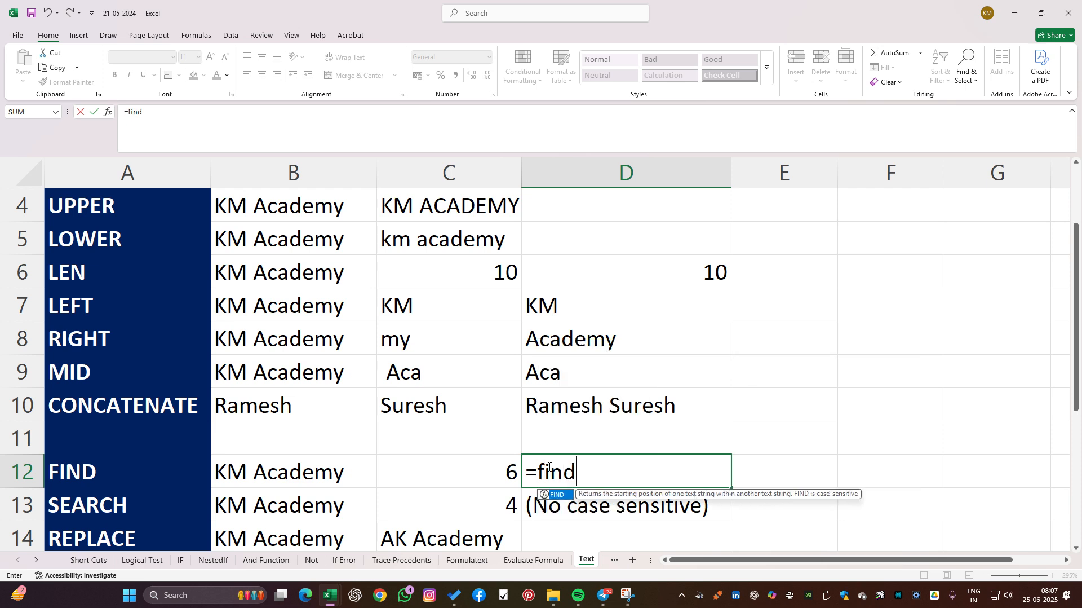
pyautogui.press('Tab')
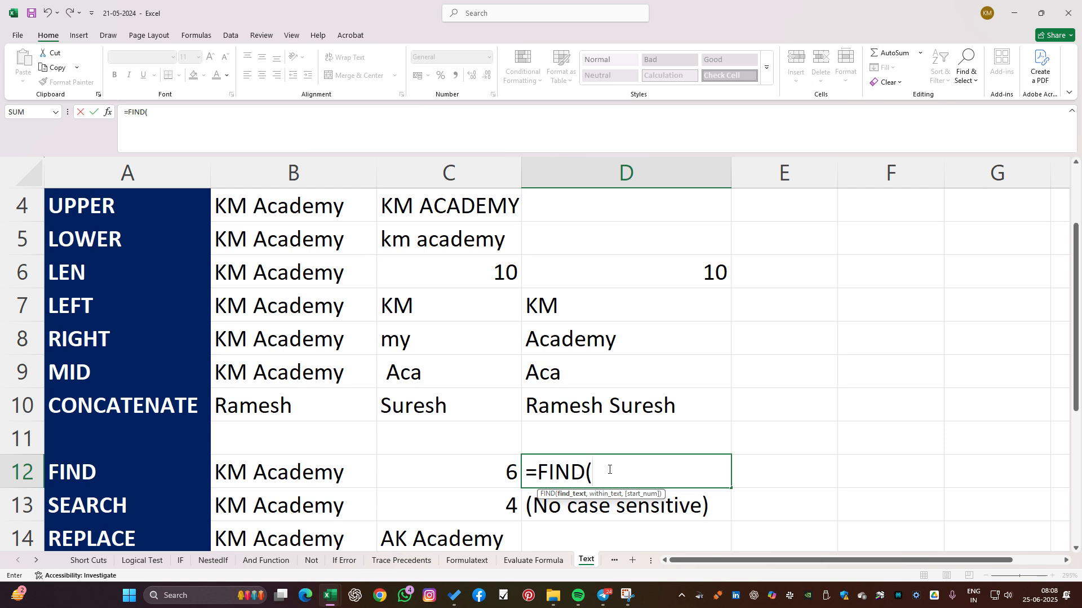
pyautogui.click(288, 469)
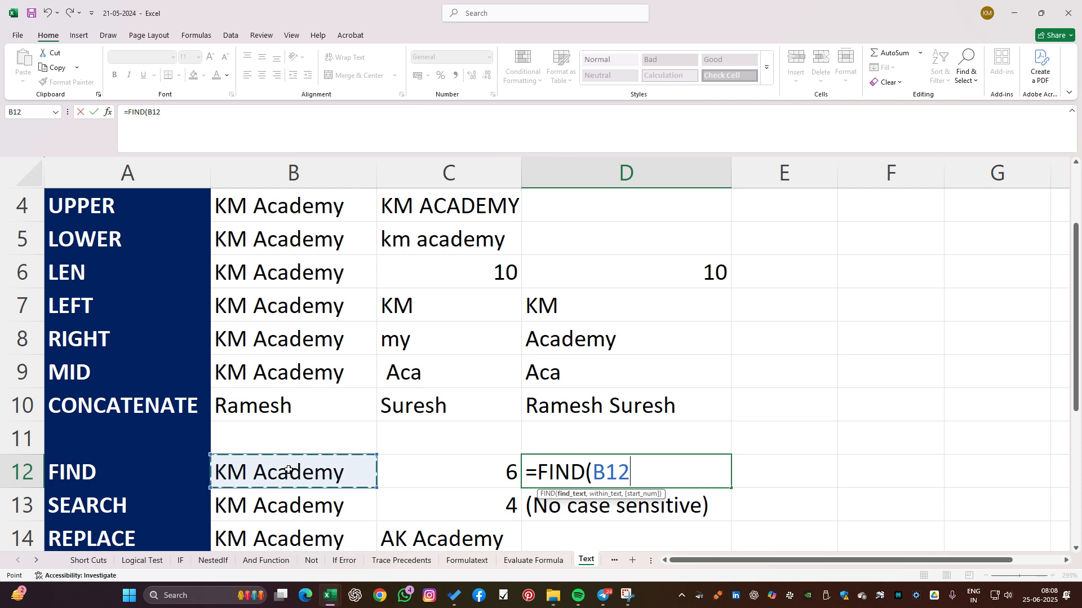
pyautogui.write(',')
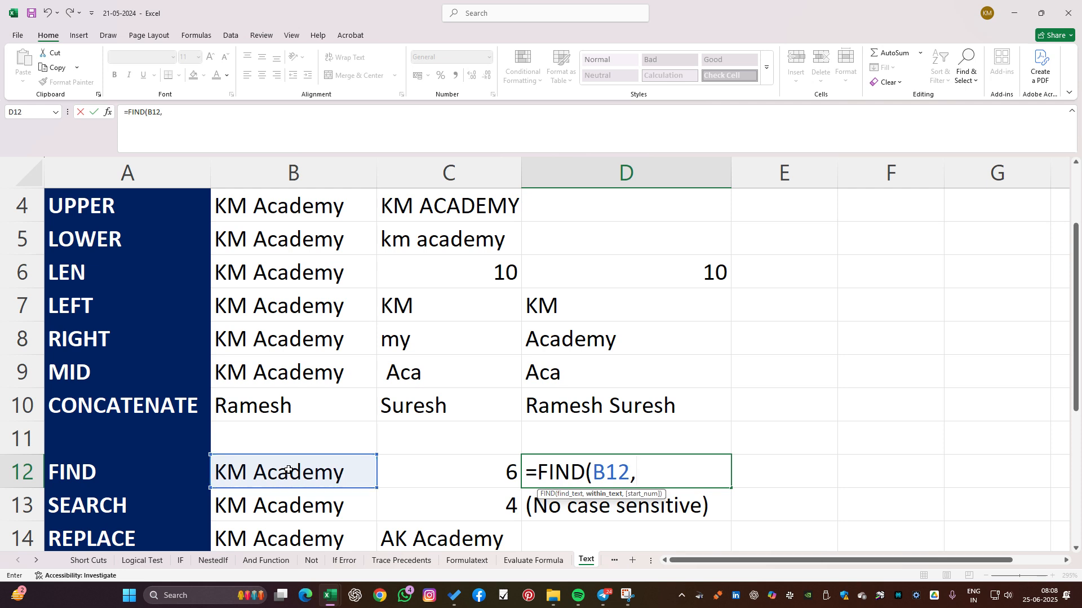
pyautogui.press('BackSpace')
pyautogui.press('BackSpace')
pyautogui.press('BackSpace')
pyautogui.press('BackSpace')
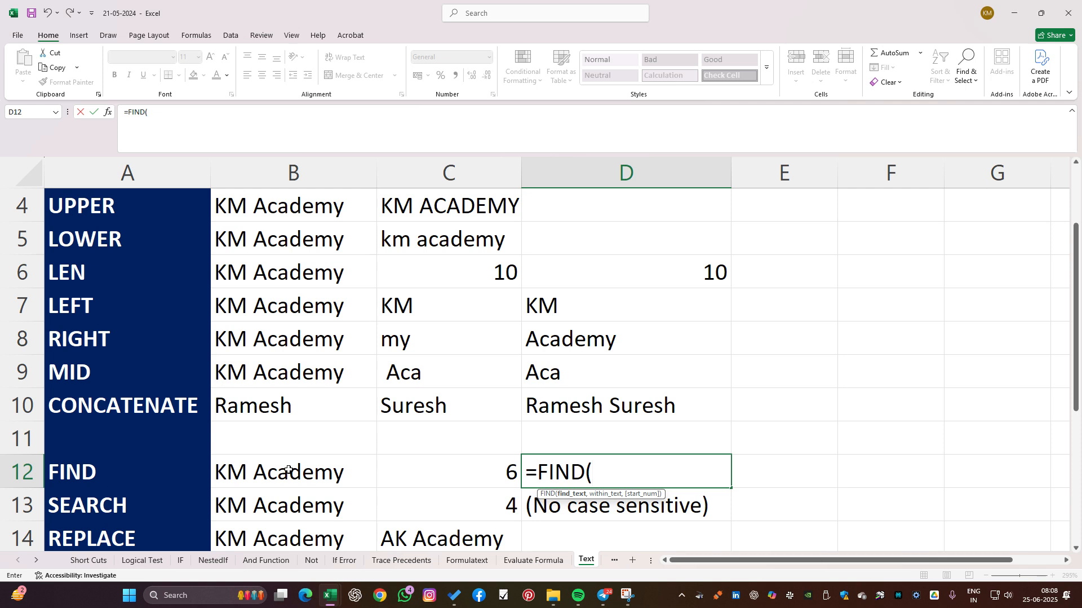
# Complete D12's formula as =FIND("a",B12) without a start number and commit it.
pyautogui.write('"a",')
pyautogui.click(320, 475)
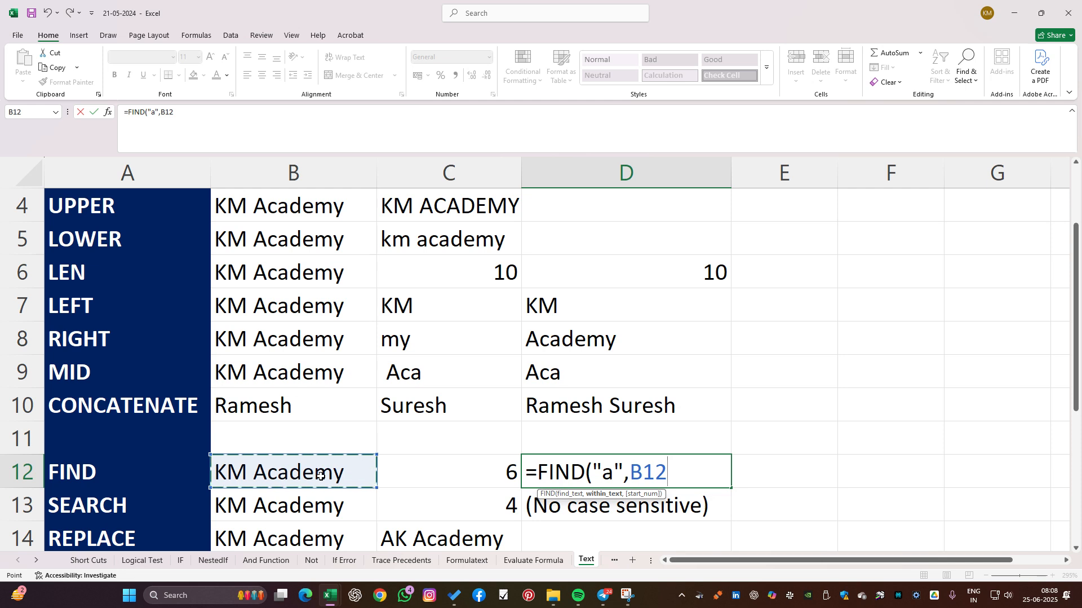
pyautogui.write(',')
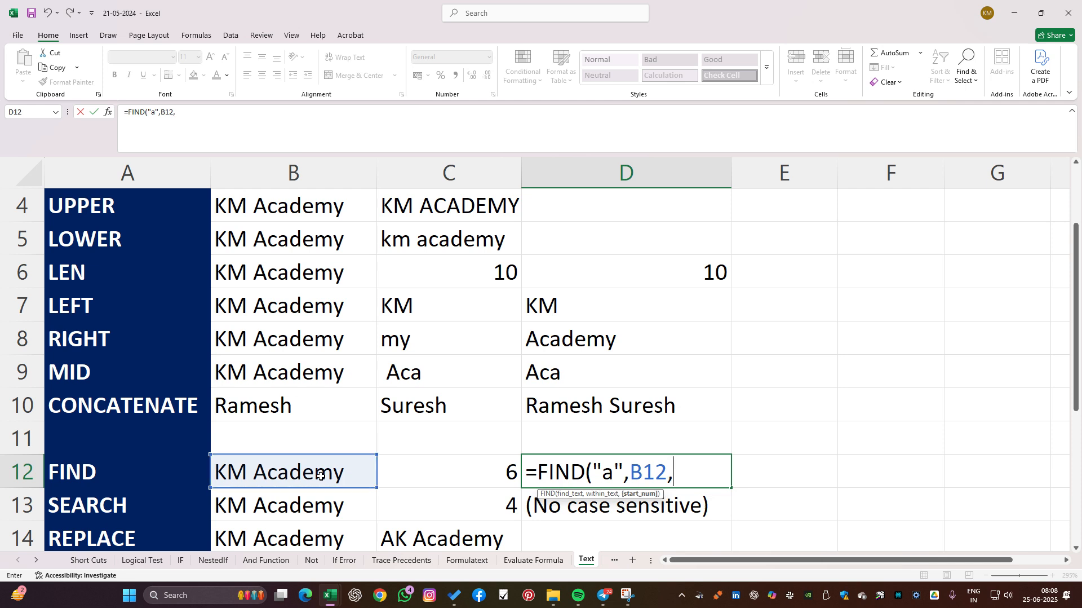
pyautogui.press('BackSpace')
pyautogui.press('Return')
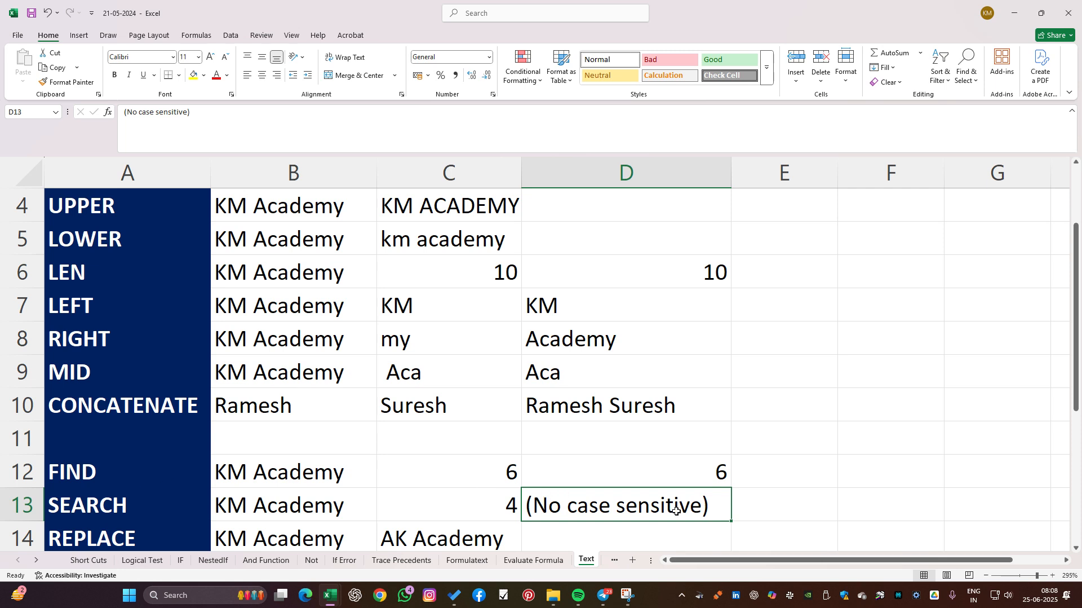
# Replace the note in cell D13 with the formula =SEARCH("a",B13).
pyautogui.press('Delete')
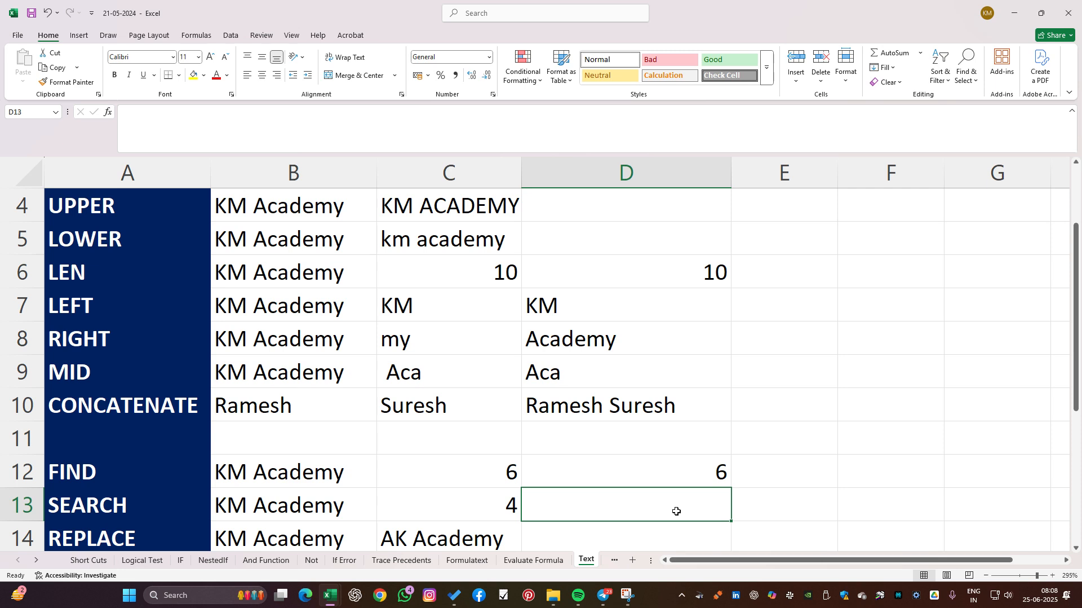
pyautogui.write('=se')
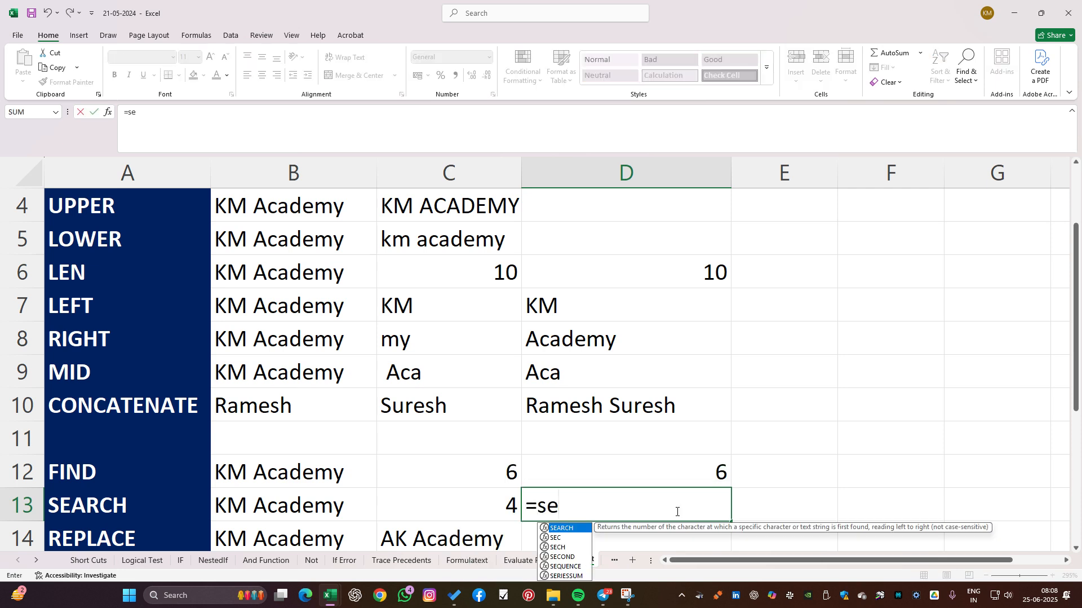
pyautogui.write('s')
pyautogui.press('BackSpace')
pyautogui.write('ar')
pyautogui.press('Tab')
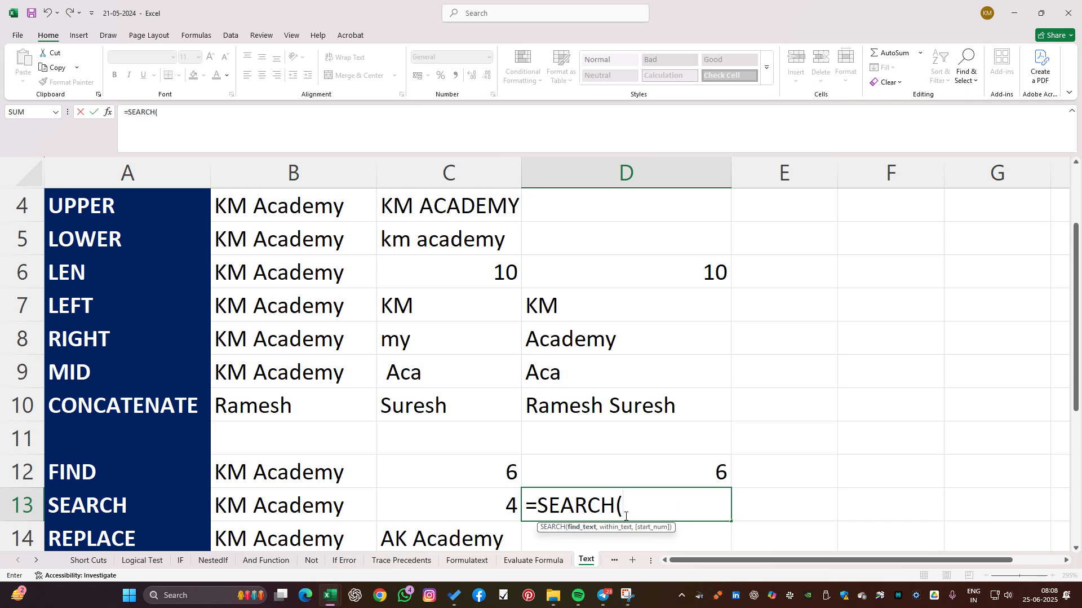
pyautogui.write('"a",')
pyautogui.click(363, 504)
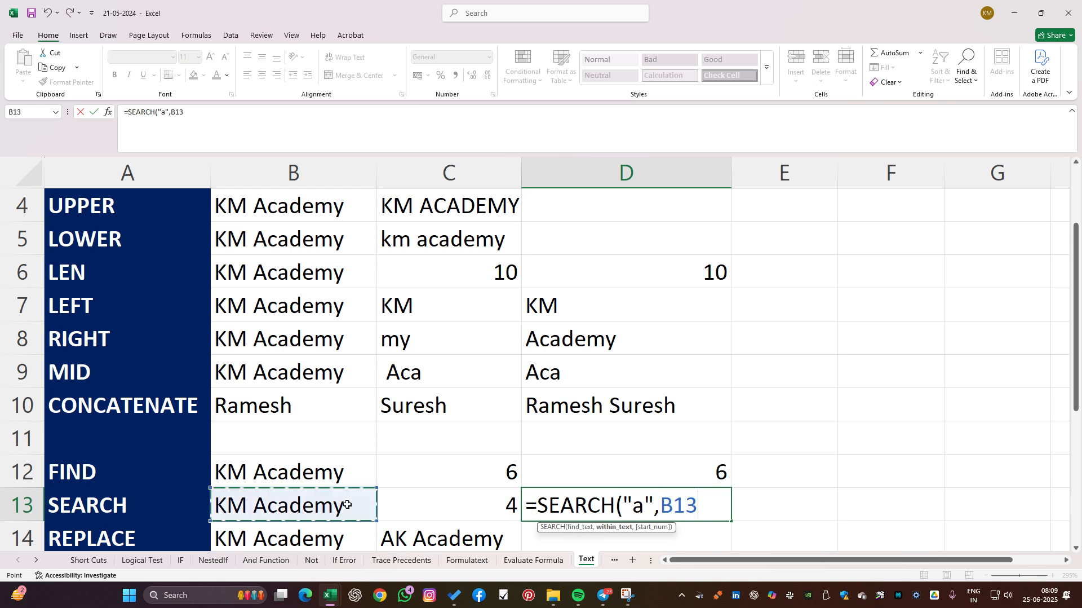
pyautogui.press('Return')
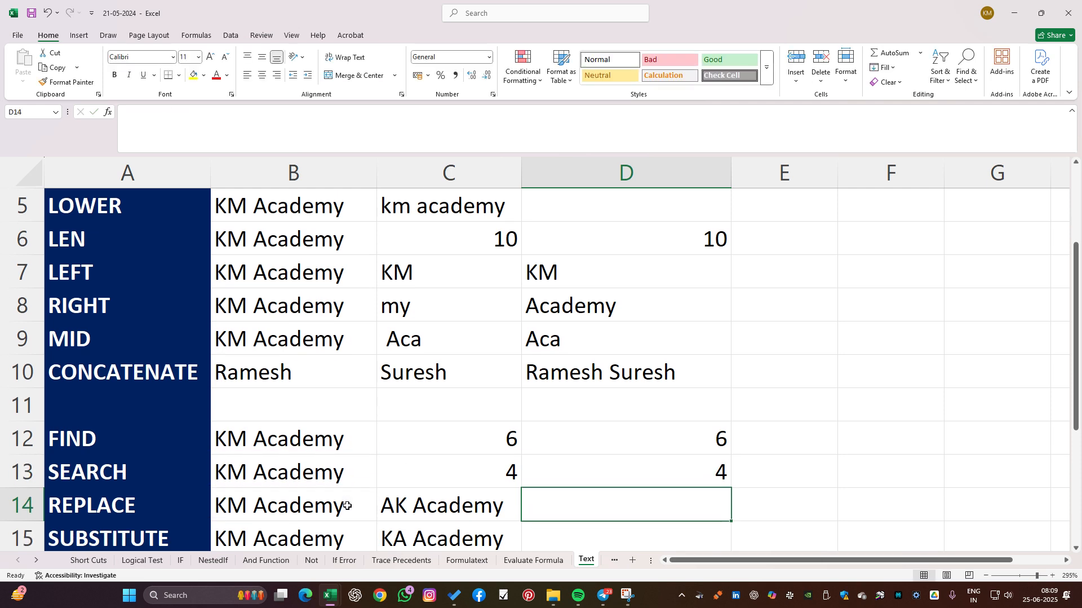
# Compare the FIND formula in D12 with the SEARCH formula in D13, including their search text arguments.
pyautogui.click(716, 439)
pyautogui.click(714, 471)
pyautogui.click(711, 439)
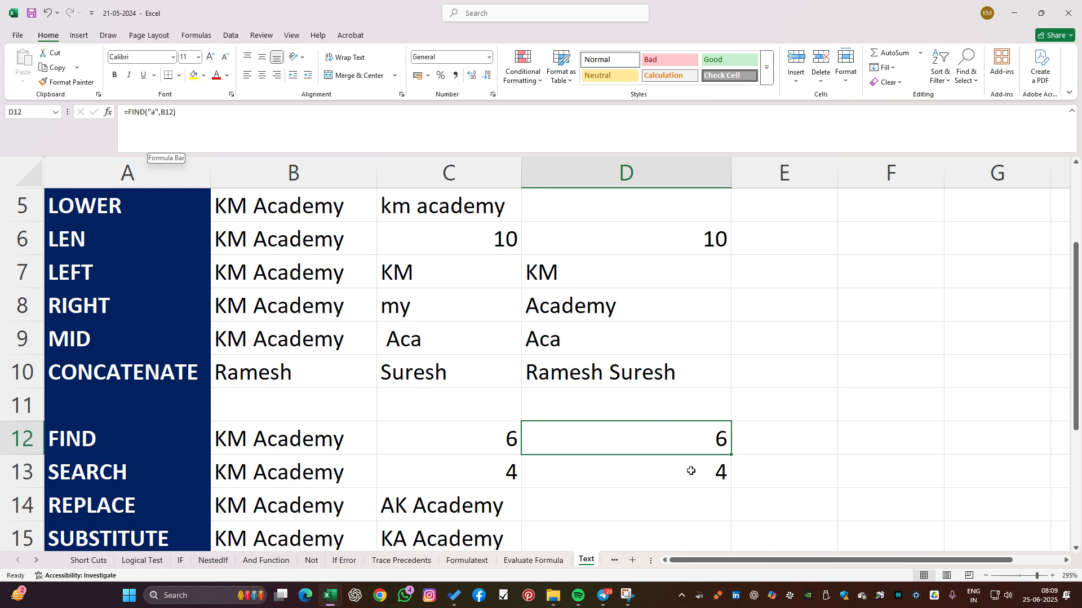
pyautogui.click(714, 475)
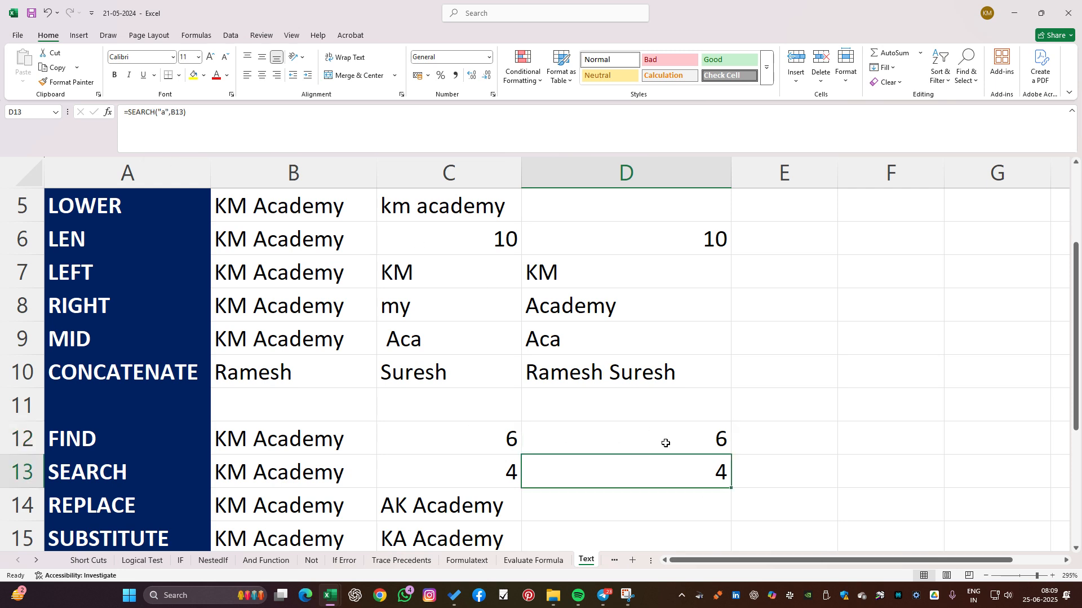
pyautogui.click(687, 445)
pyautogui.click(686, 470)
pyautogui.click(716, 438)
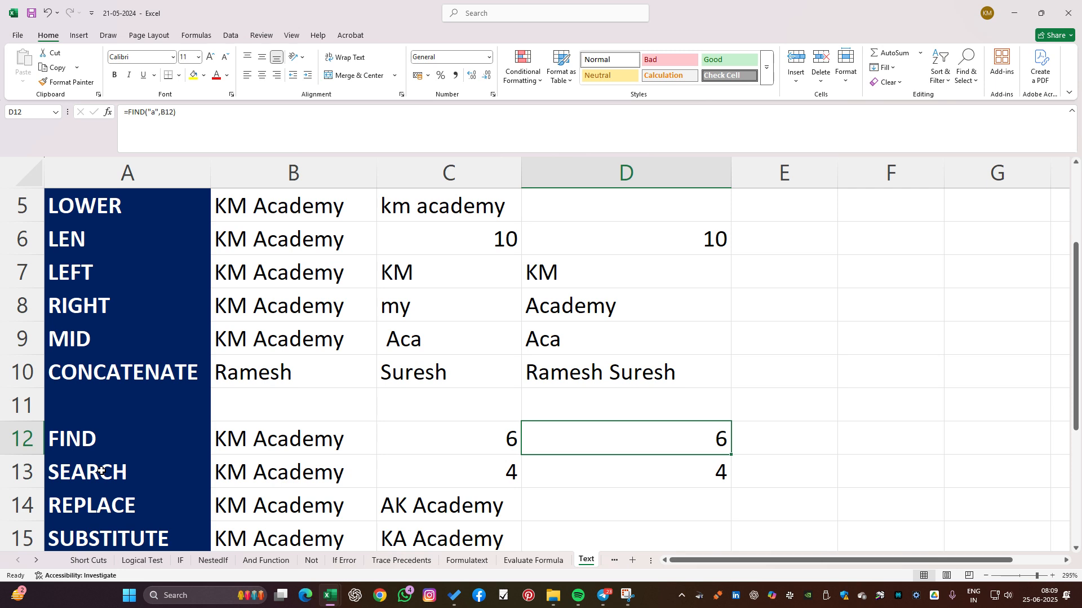
pyautogui.click(150, 114)
pyautogui.press('Return')
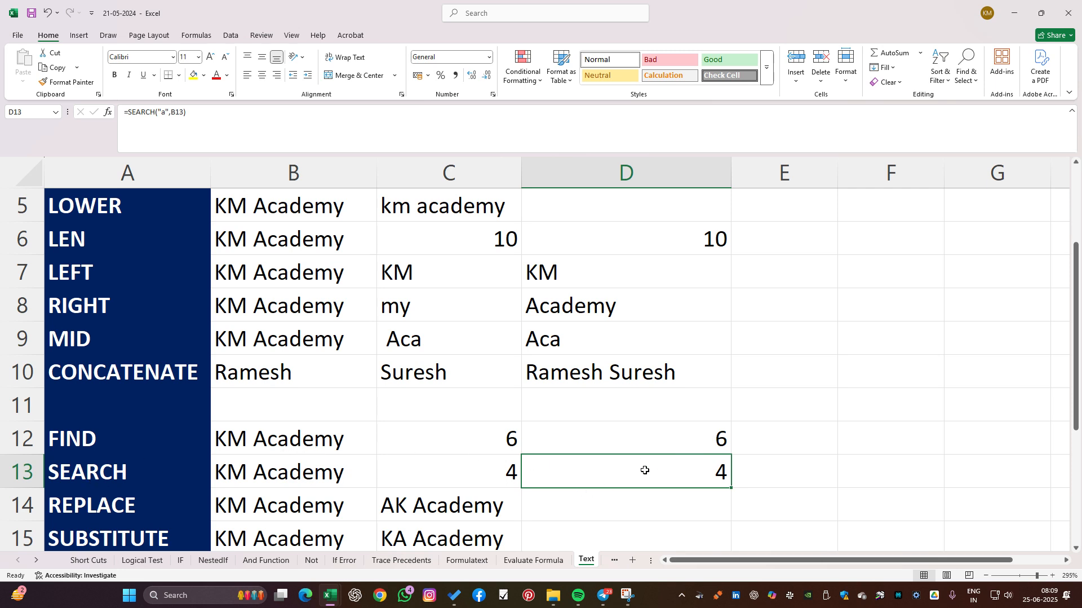
pyautogui.click(164, 113)
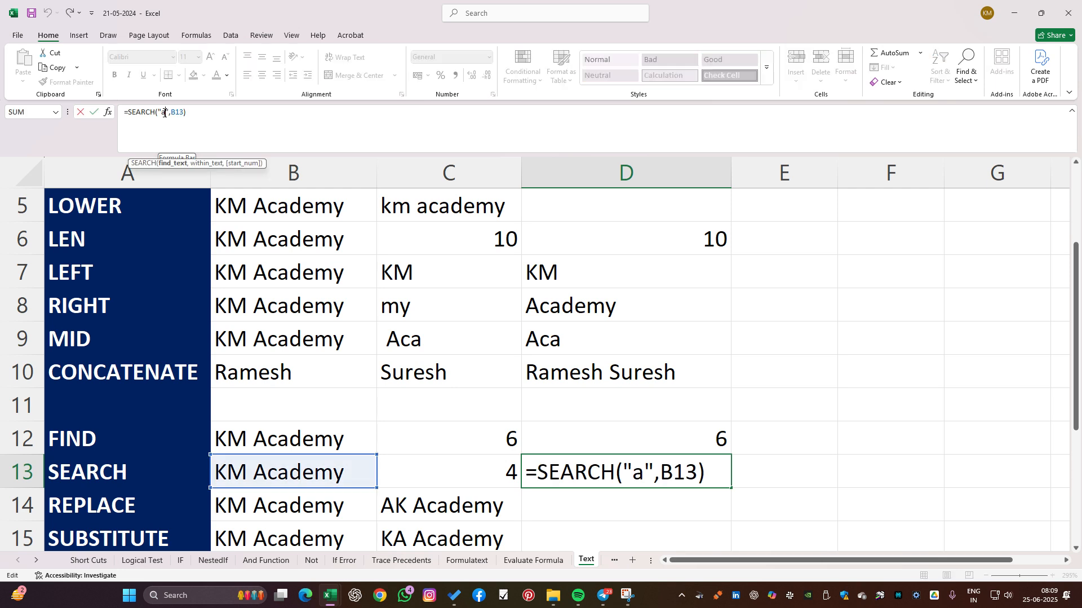
pyautogui.press('Return')
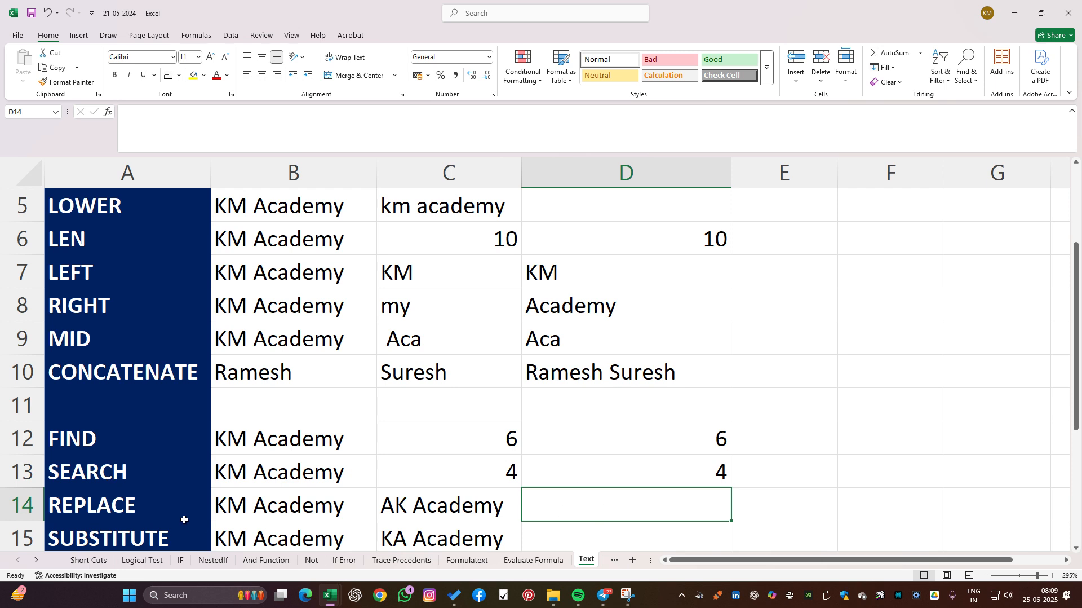
pyautogui.write('=')
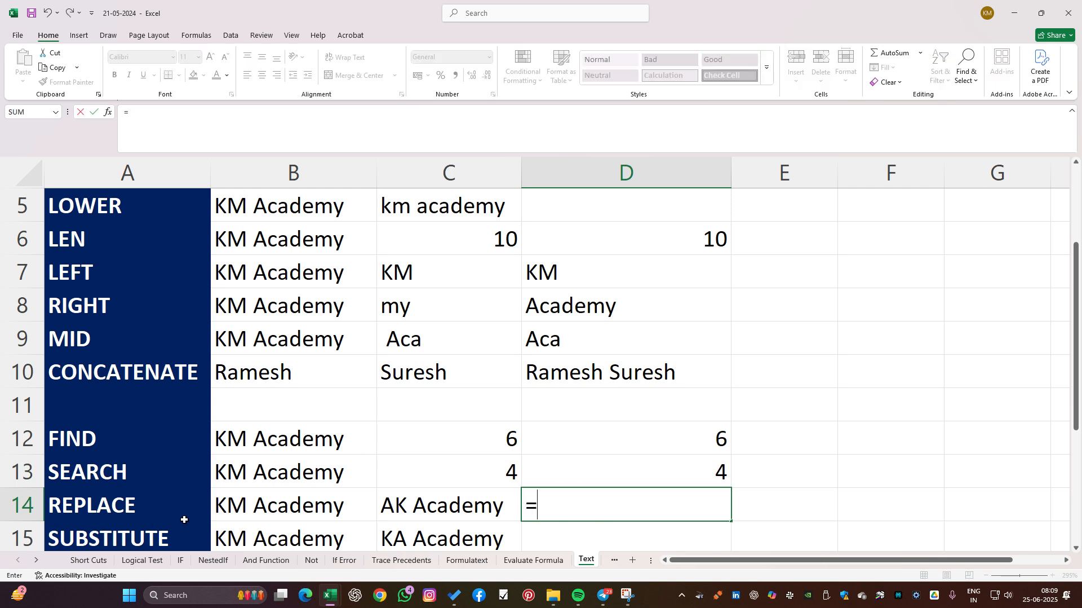
pyautogui.write('repl')
pyautogui.press('Tab')
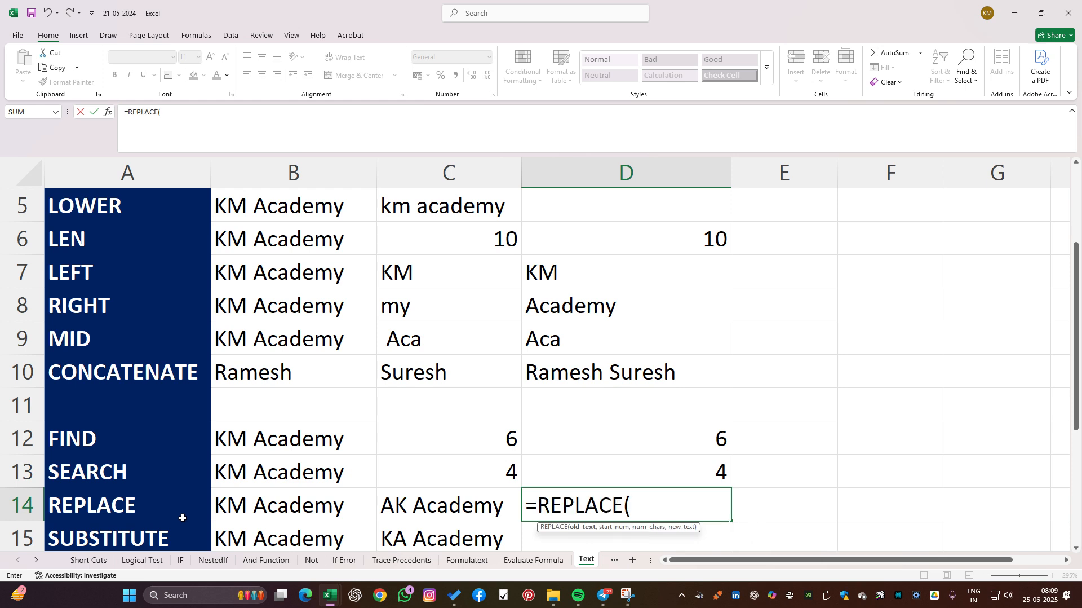
pyautogui.click(324, 508)
pyautogui.write(',')
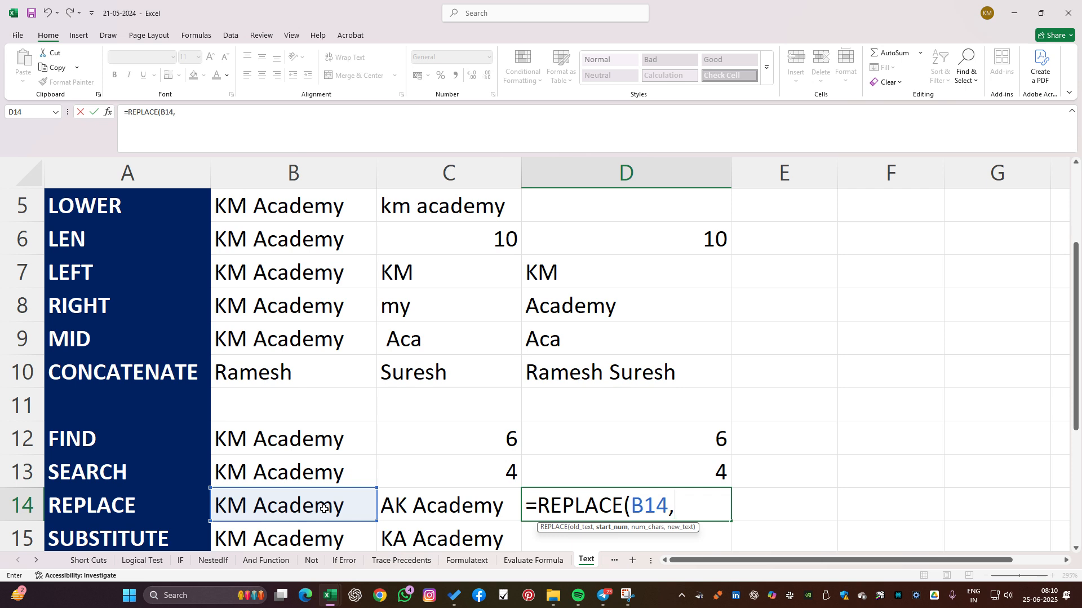
pyautogui.write('4,')
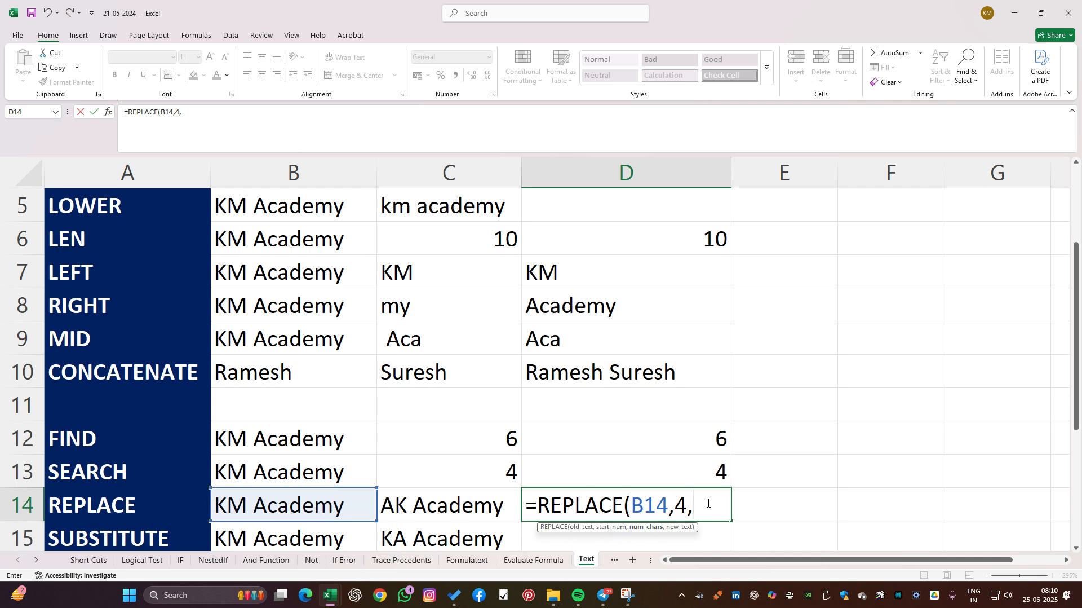
pyautogui.press('BackSpace')
pyautogui.press('BackSpace')
pyautogui.press('BackSpace')
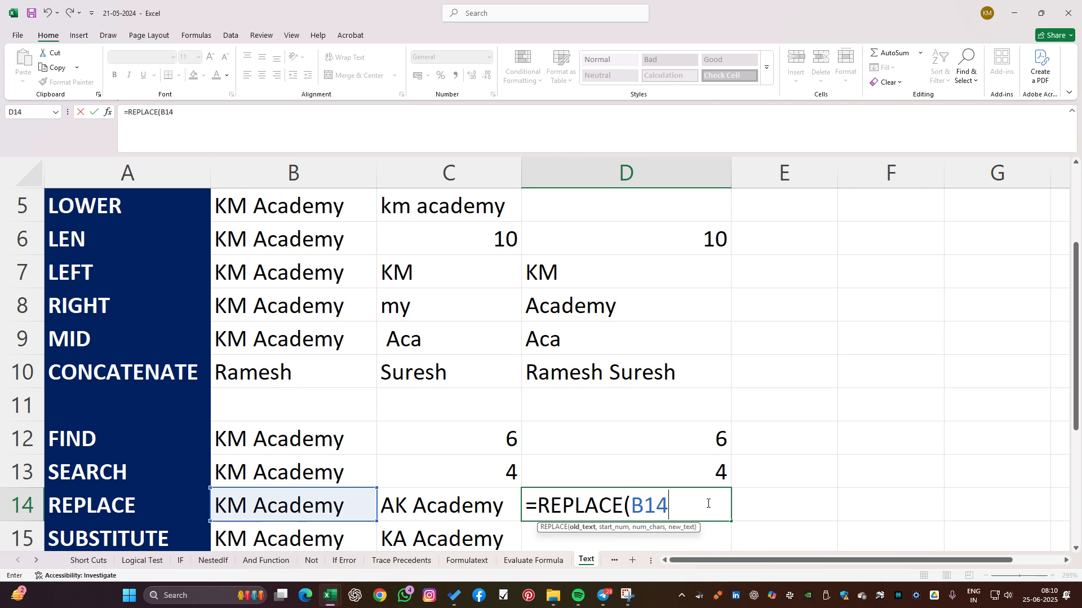
pyautogui.press('Escape')
# Examine the REPLACE example formula in cell C14 and its arguments.
pyautogui.click(426, 491)
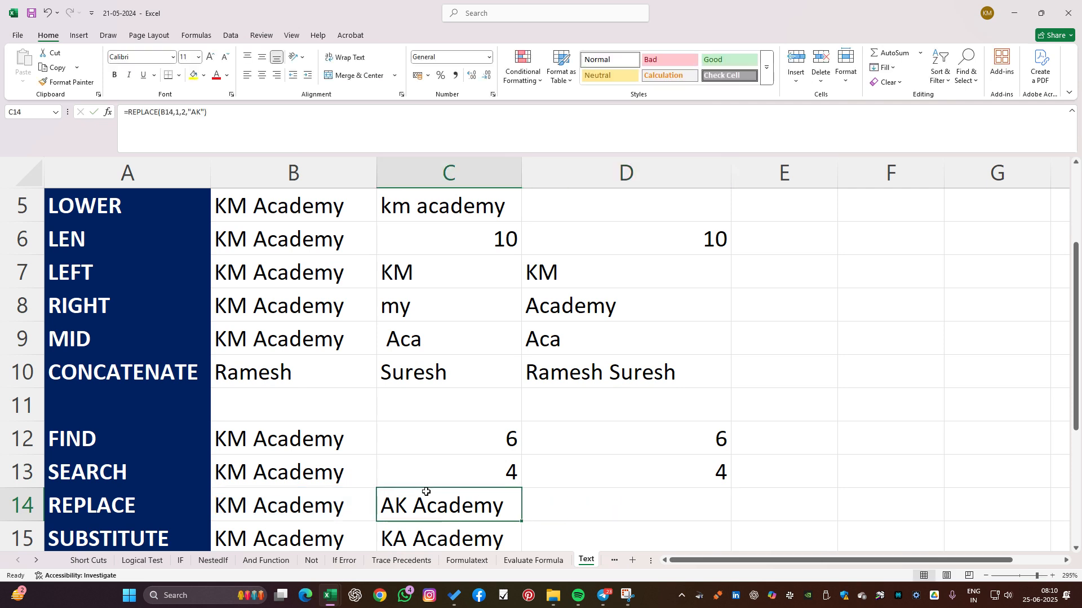
pyautogui.click(184, 112)
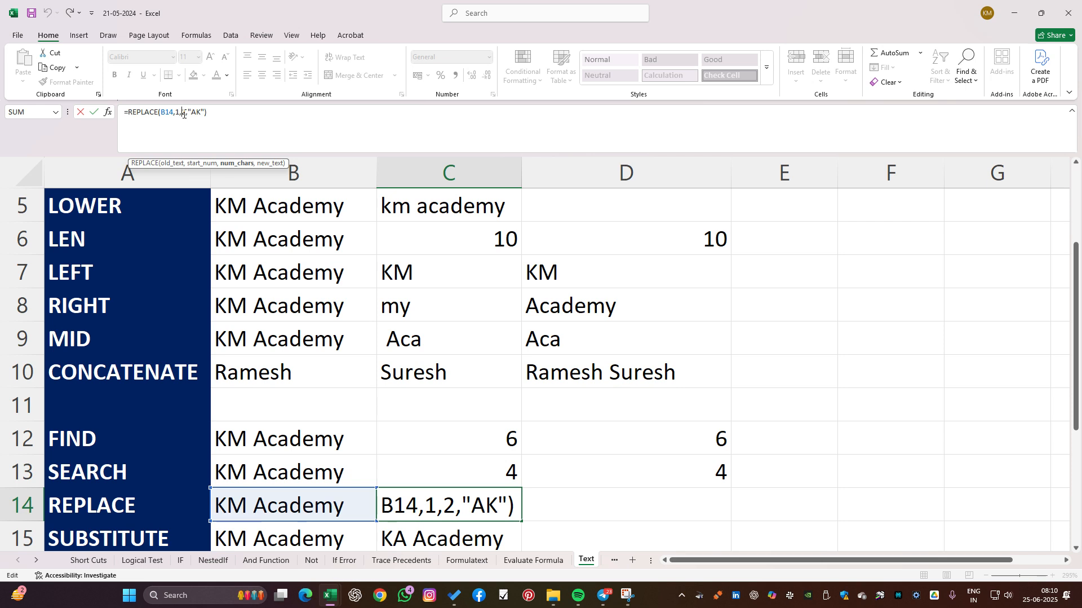
pyautogui.press('Return')
pyautogui.click(647, 482)
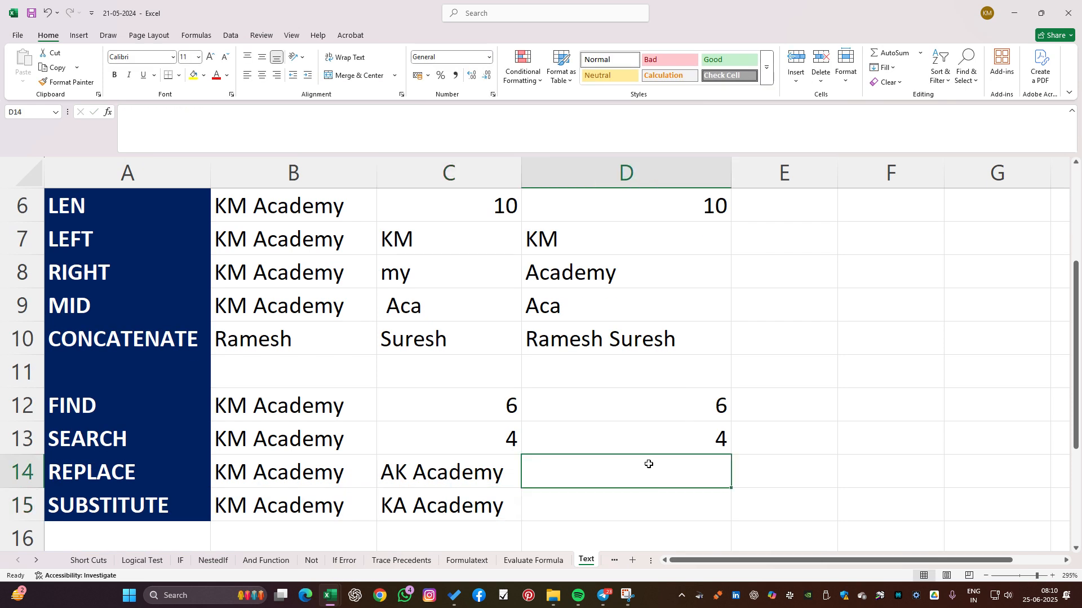
pyautogui.doubleClick(649, 463)
pyautogui.write('=')
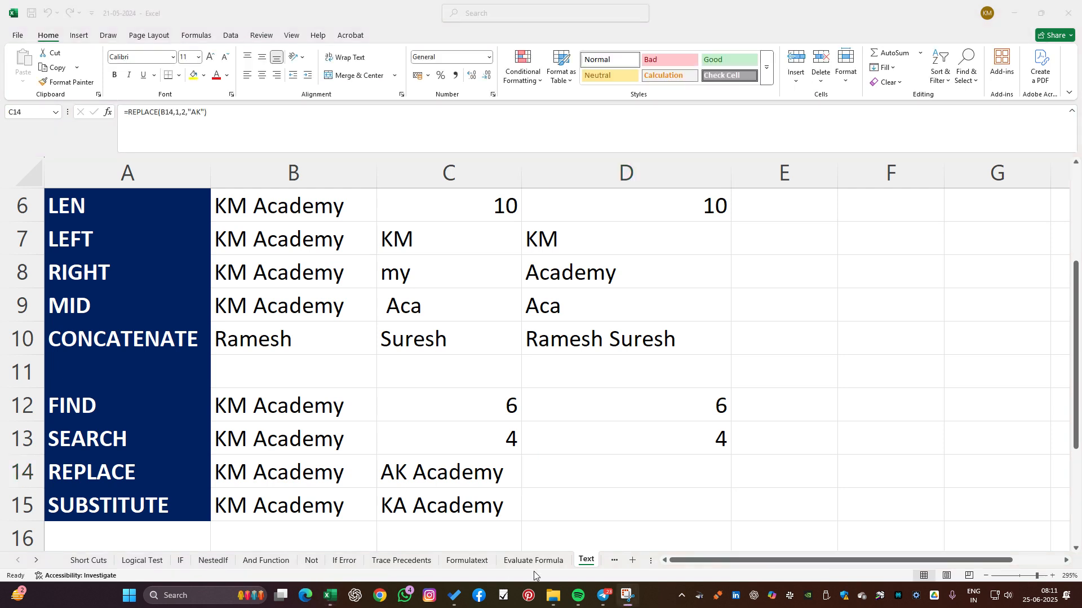
# Enter the formula =REPLACE(B14,1,2,"AK") in cell D14.
pyautogui.click(566, 472)
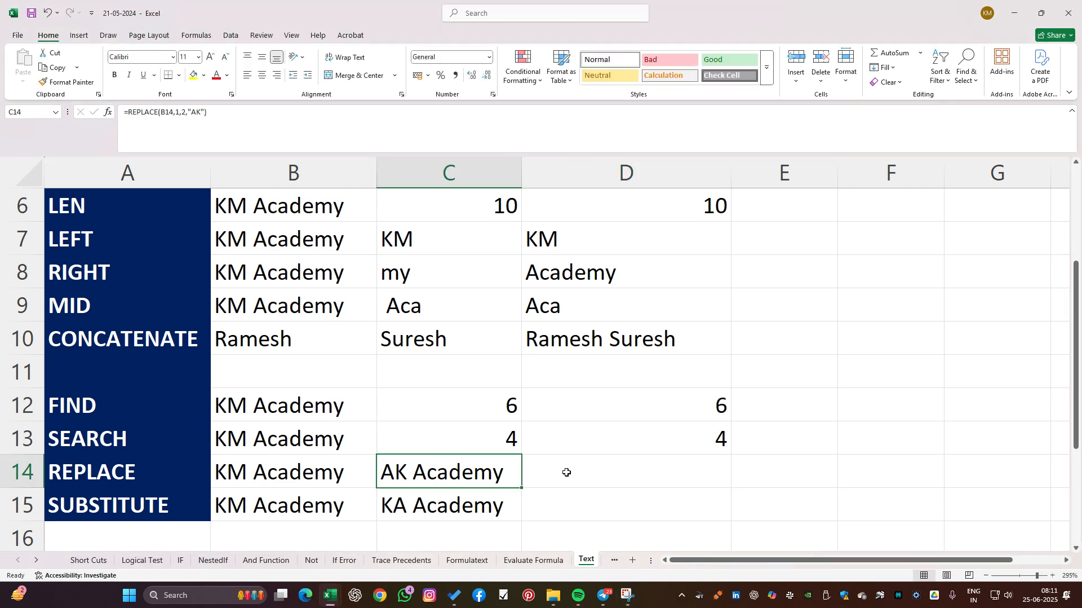
pyautogui.click(567, 471)
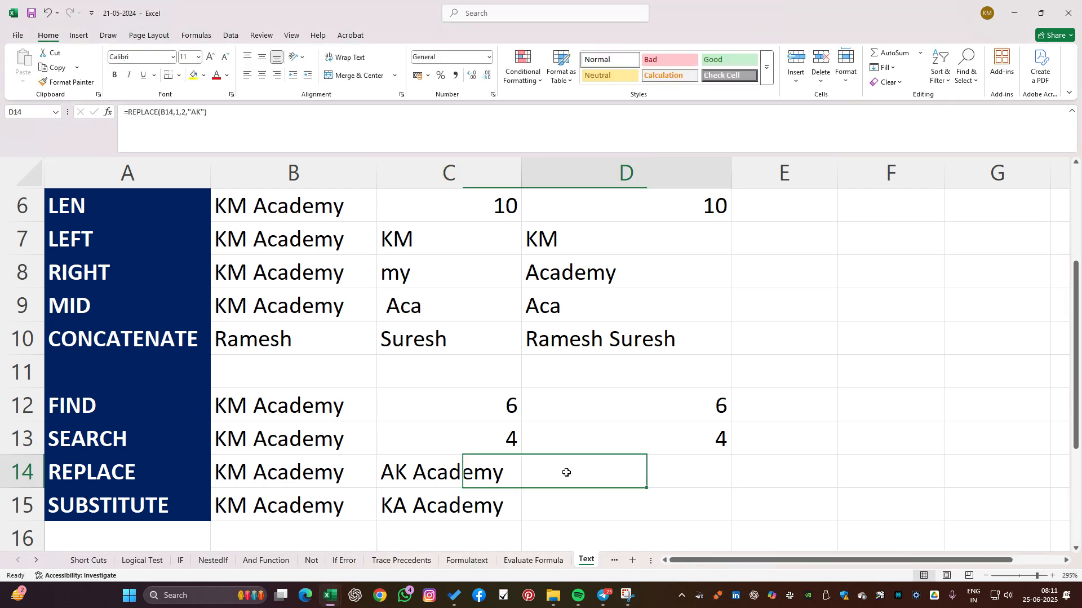
pyautogui.write('=')
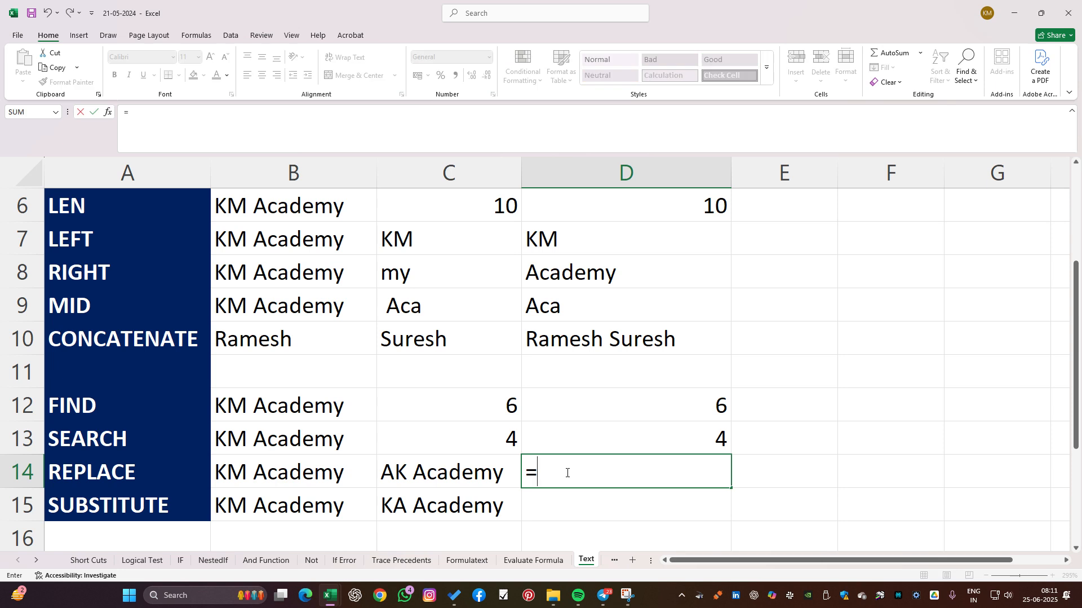
pyautogui.write('repl')
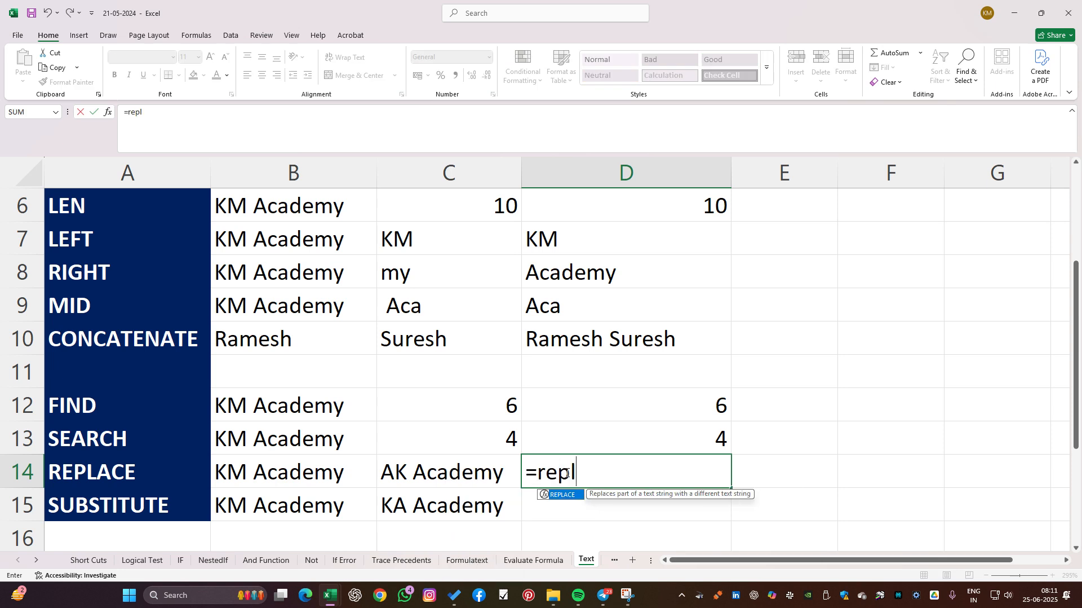
pyautogui.press('Tab')
pyautogui.click(297, 477)
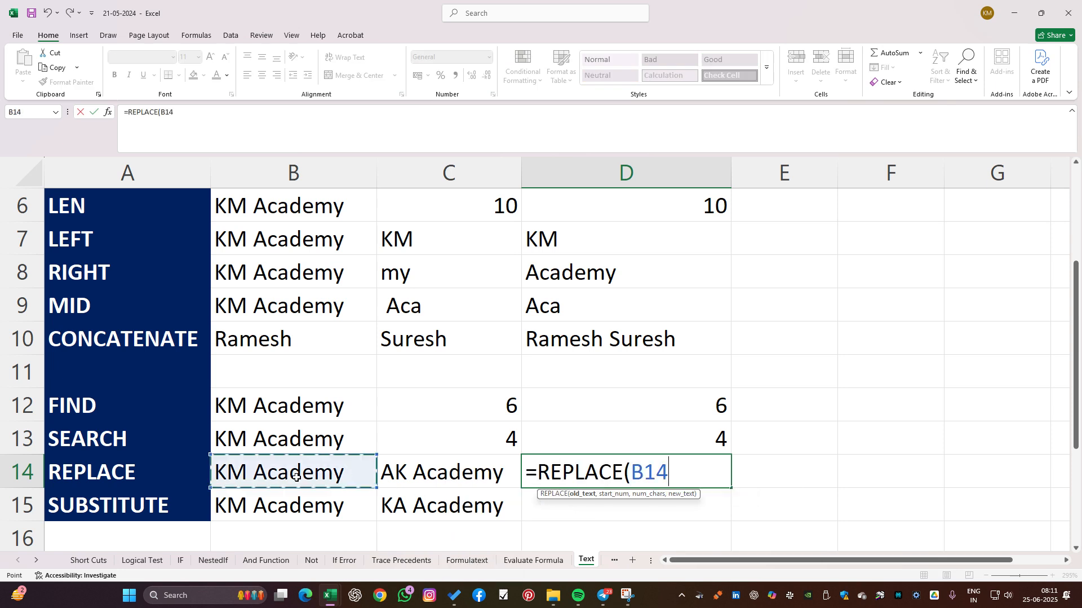
pyautogui.write(',')
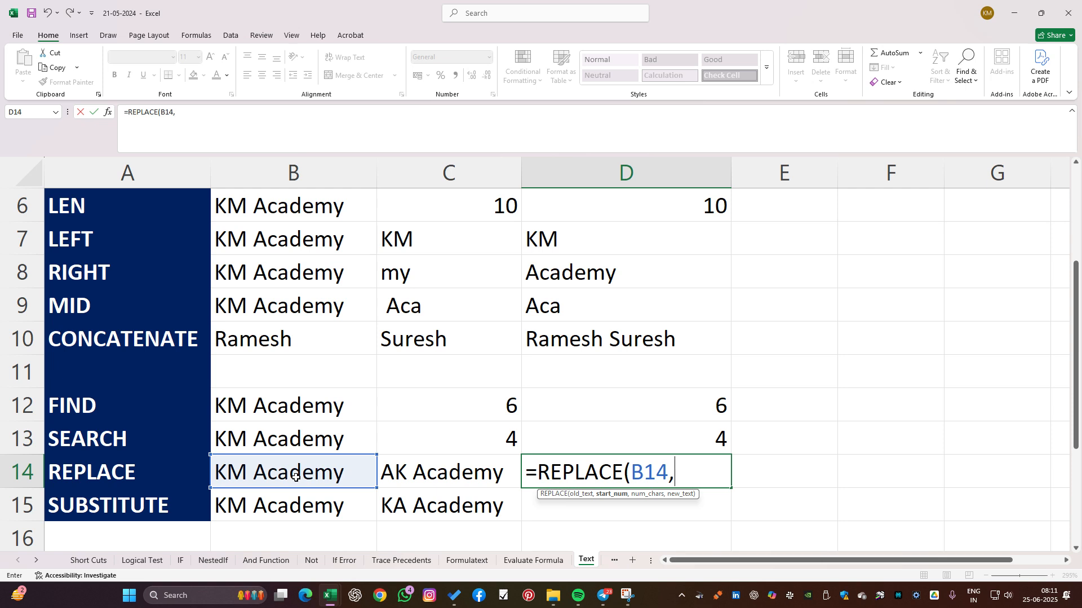
pyautogui.write('1,2,')
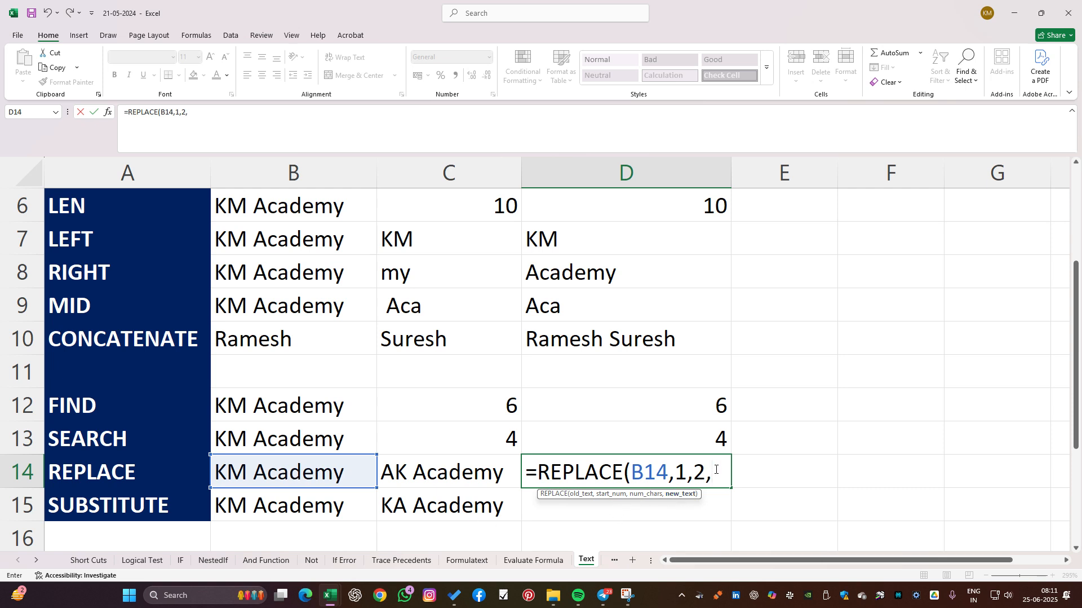
pyautogui.write('"AK"')
pyautogui.press('Return')
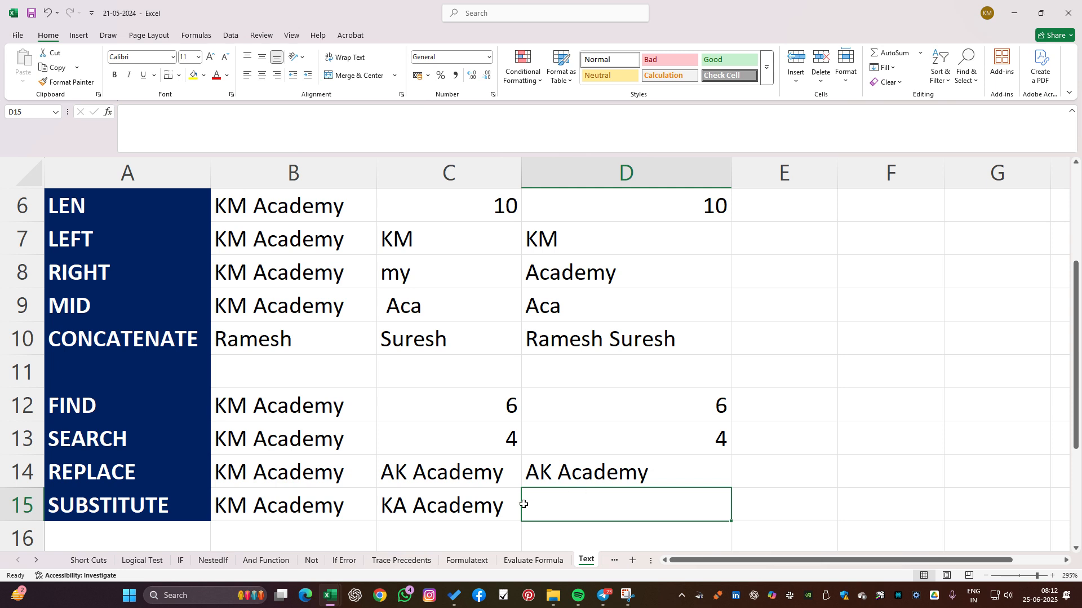
# Check the SUBSTITUTE example in C15 and begin a SUBSTITUTE formula in cell D15.
pyautogui.click(430, 501)
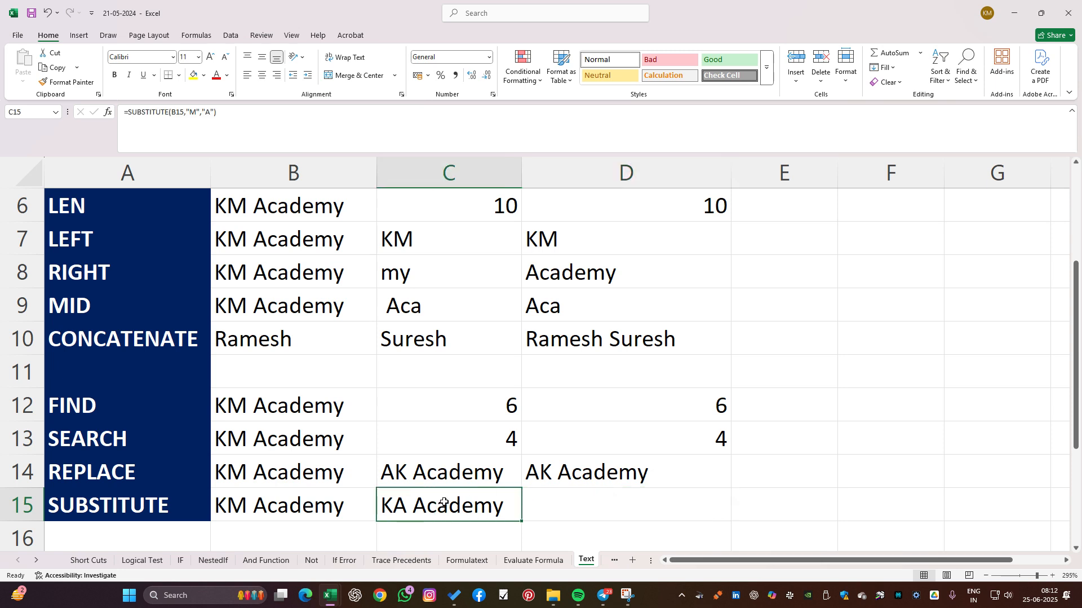
pyautogui.click(554, 503)
pyautogui.write('=')
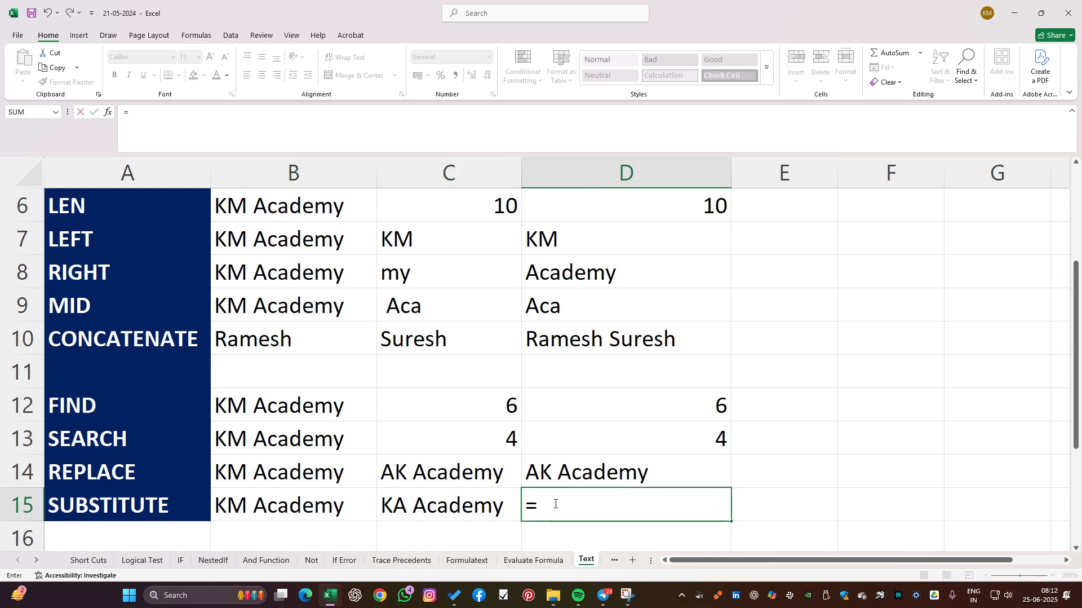
pyautogui.write('SU')
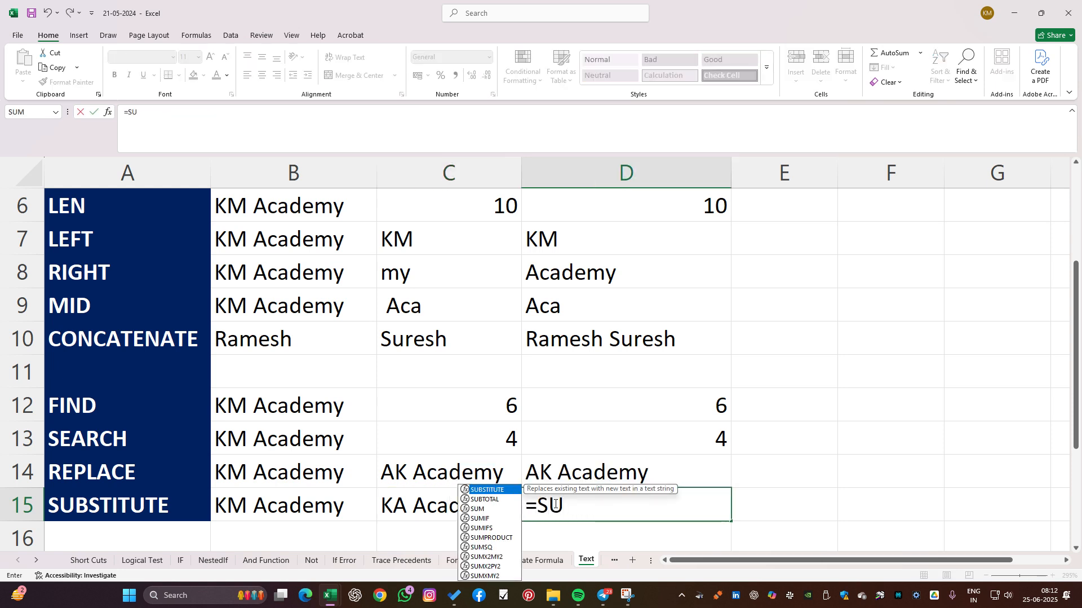
pyautogui.write('B')
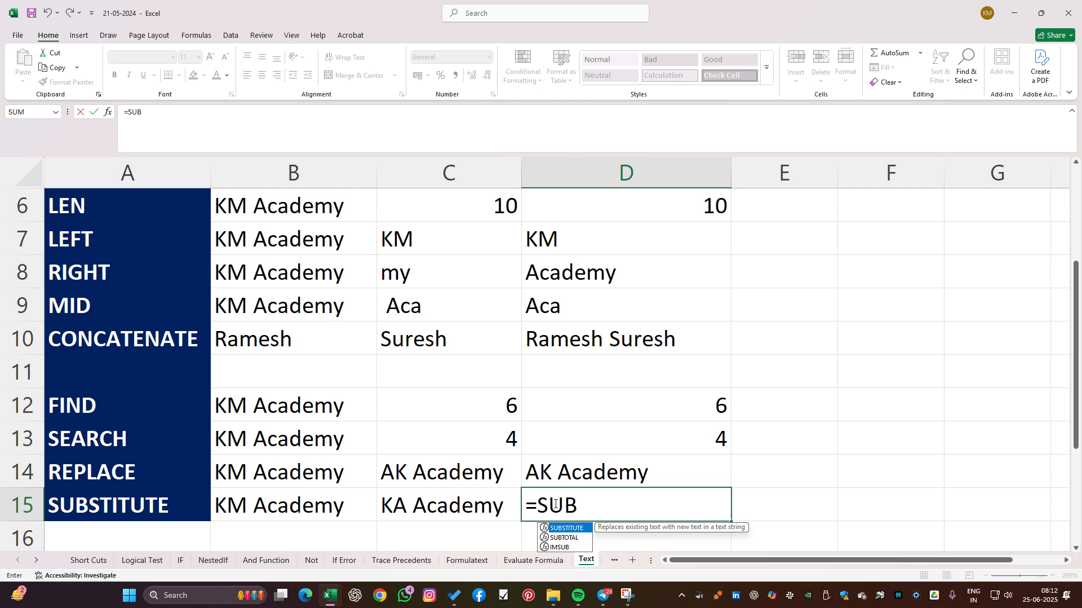
pyautogui.press('Tab')
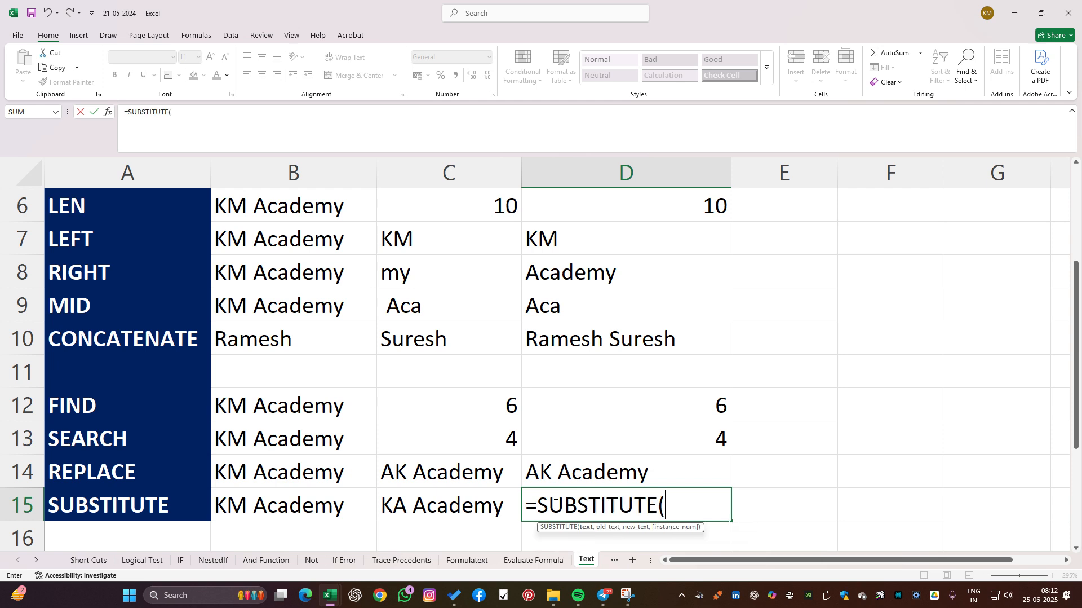
pyautogui.click(308, 507)
pyautogui.press('BackSpace')
pyautogui.press('BackSpace')
pyautogui.press('BackSpace')
pyautogui.write('"m')
pyautogui.press('BackSpace')
pyautogui.write('M",')
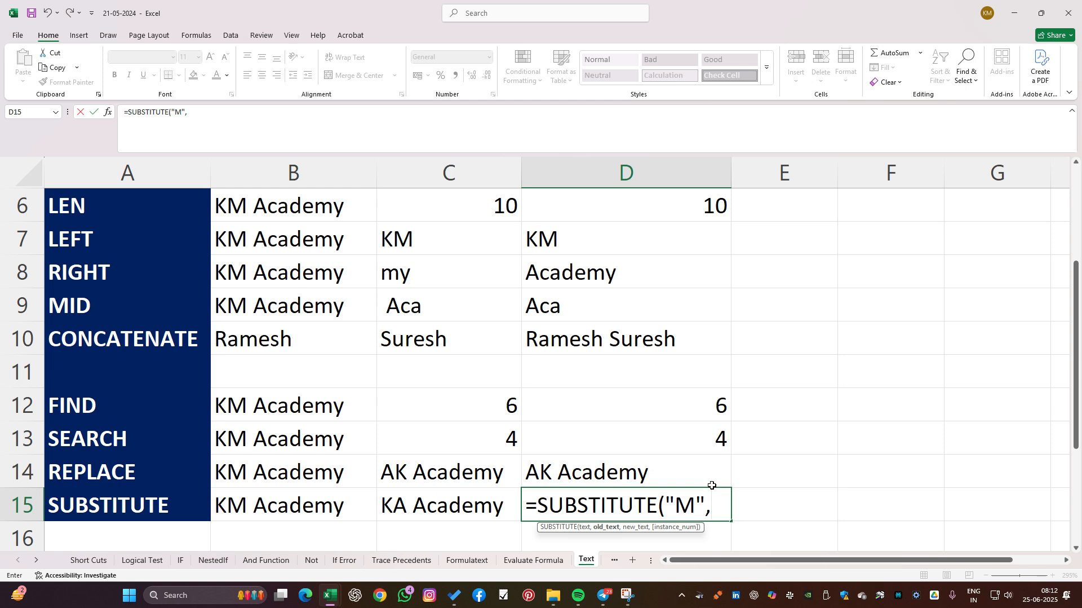
pyautogui.click(320, 505)
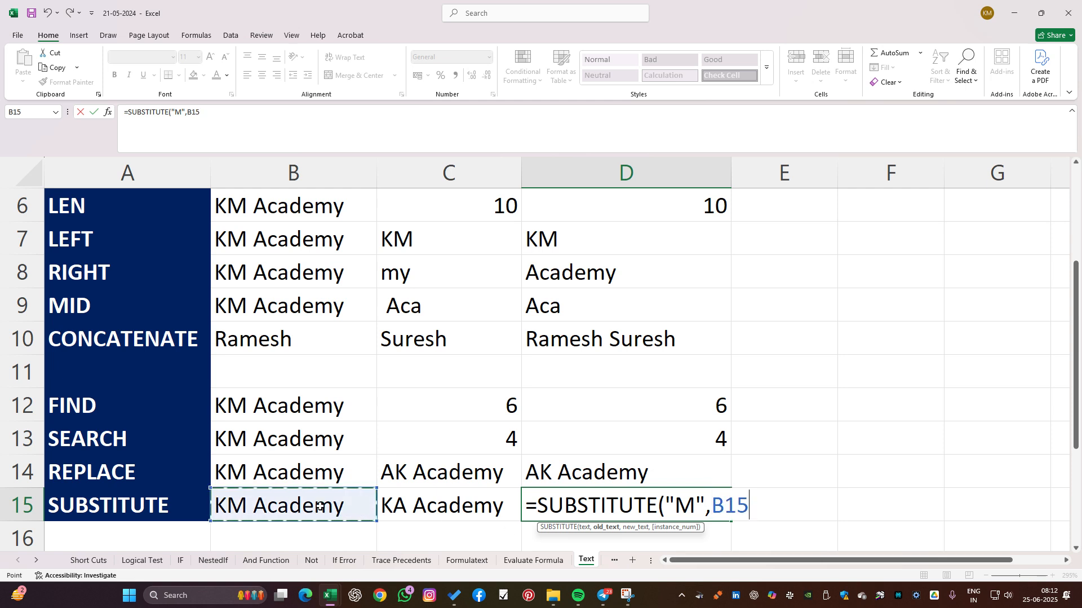
pyautogui.press('BackSpace')
pyautogui.press('BackSpace')
pyautogui.press('BackSpace')
pyautogui.press('BackSpace')
pyautogui.press('BackSpace')
pyautogui.press('BackSpace')
pyautogui.press('BackSpace')
pyautogui.press('BackSpace')
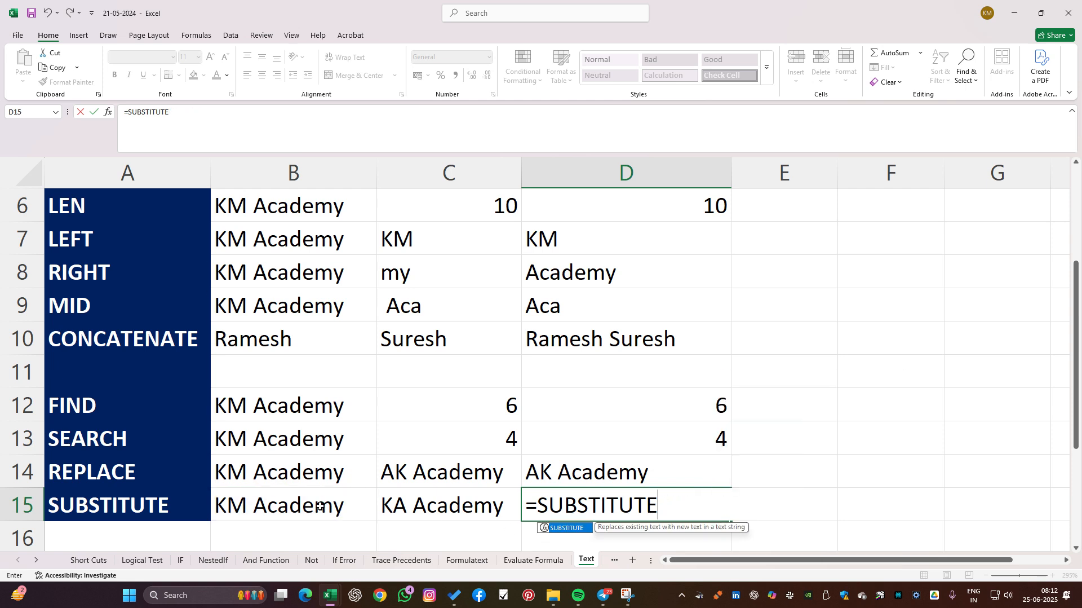
# Complete D15's formula as =SUBSTITUTE(B15,"M","A") and commit it.
pyautogui.write('(')
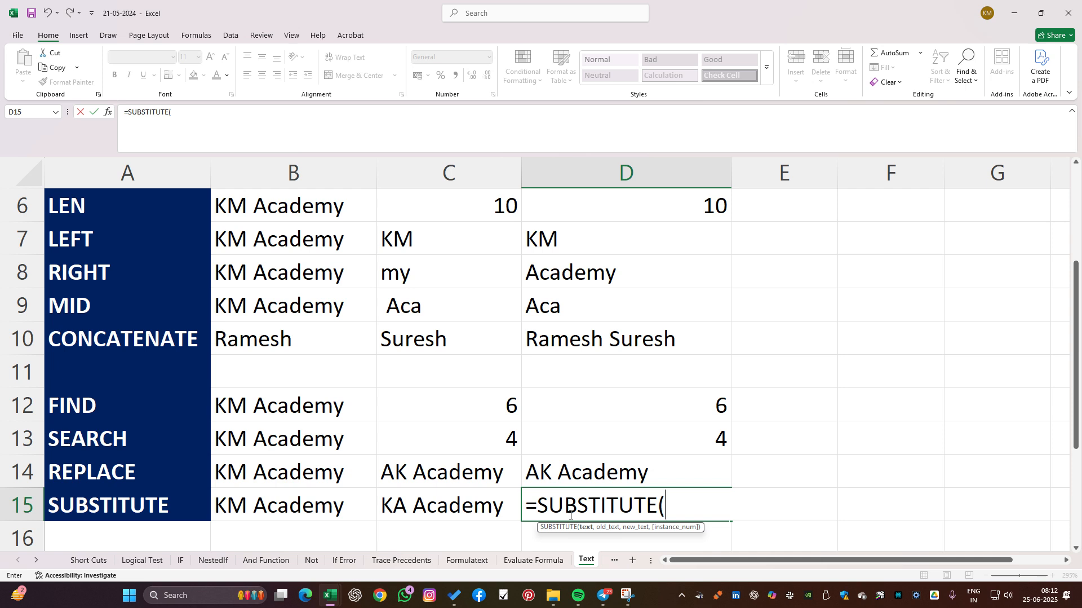
pyautogui.click(288, 499)
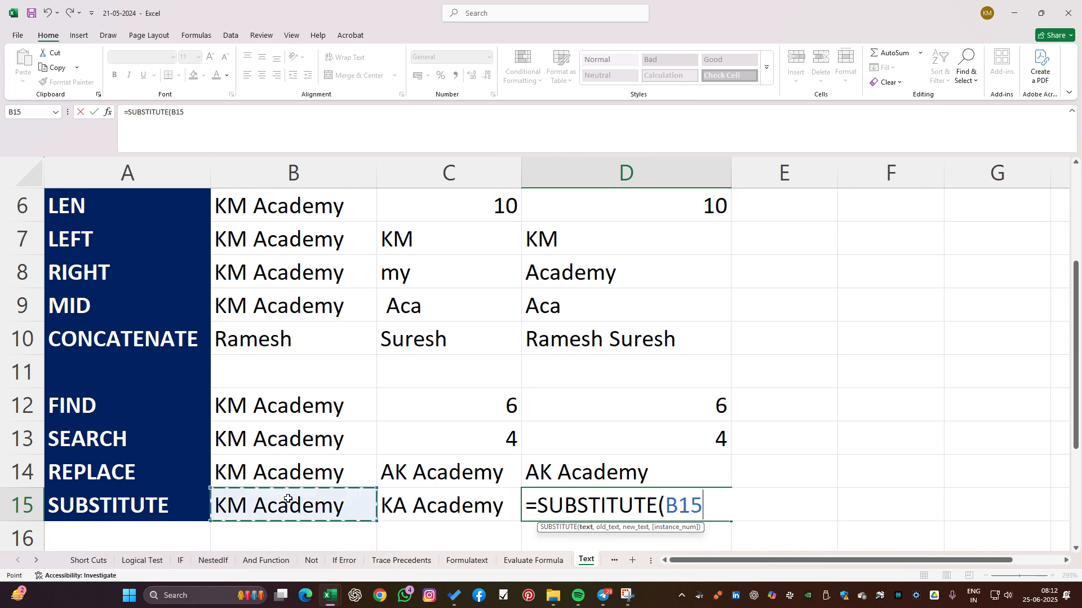
pyautogui.write(',')
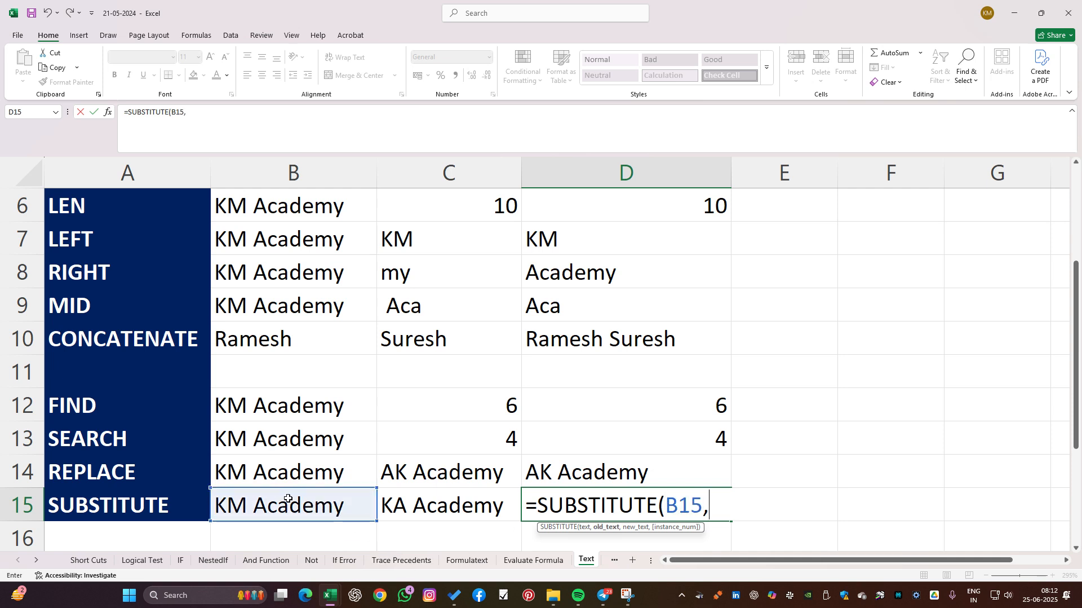
pyautogui.write('"m')
pyautogui.press('BackSpace')
pyautogui.write('M"')
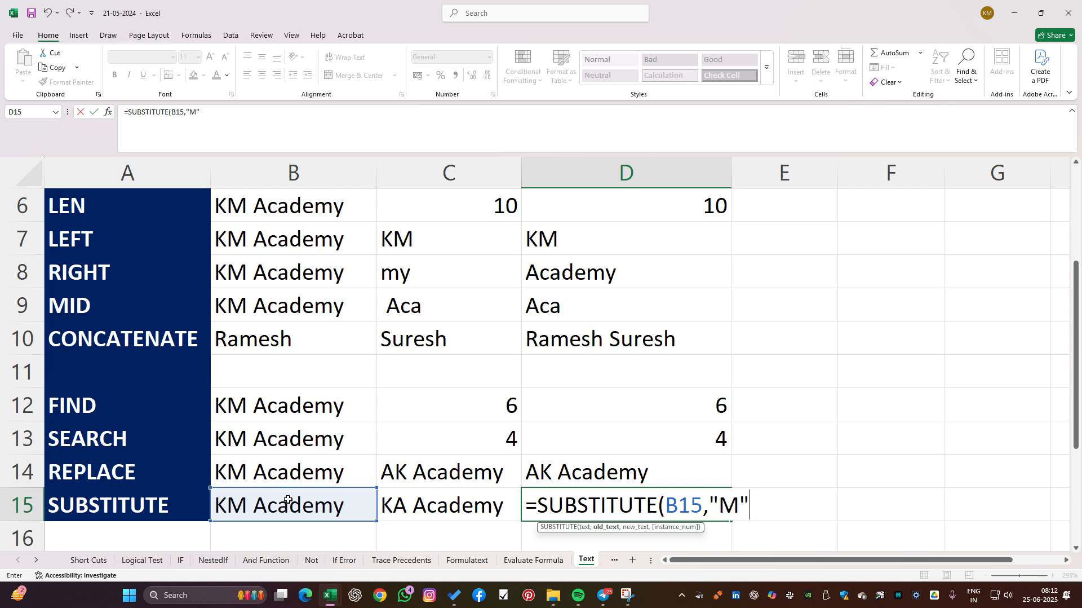
pyautogui.write(',')
pyautogui.write('"A"')
pyautogui.press('Return')
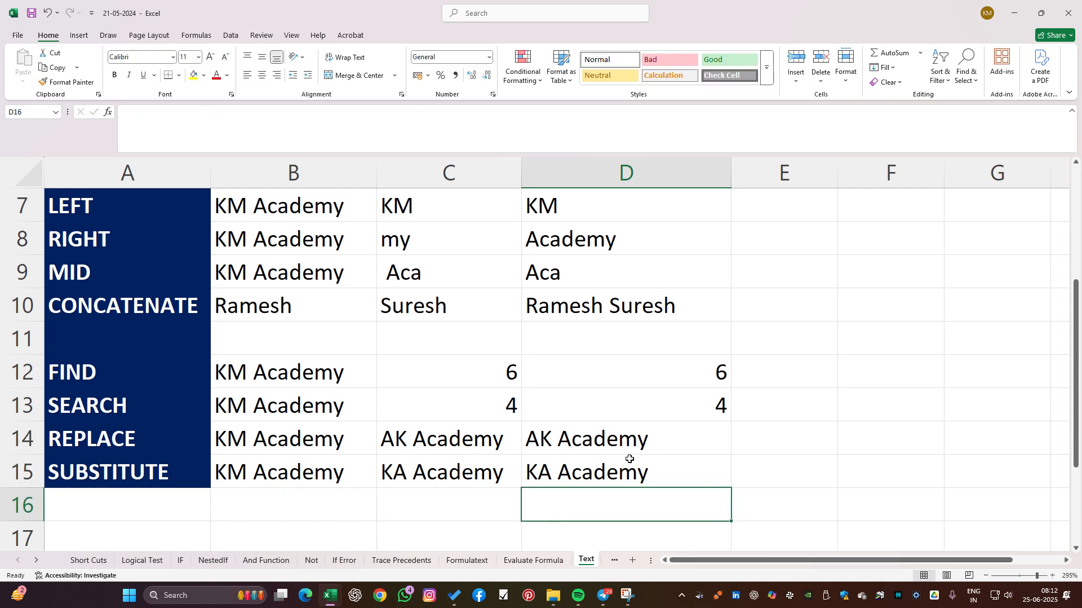
# Compare the FIND and SEARCH examples in rows 12–13 with the REPLACE and SUBSTITUTE examples in rows 14–15.
pyautogui.click(125, 446)
pyautogui.click(130, 474)
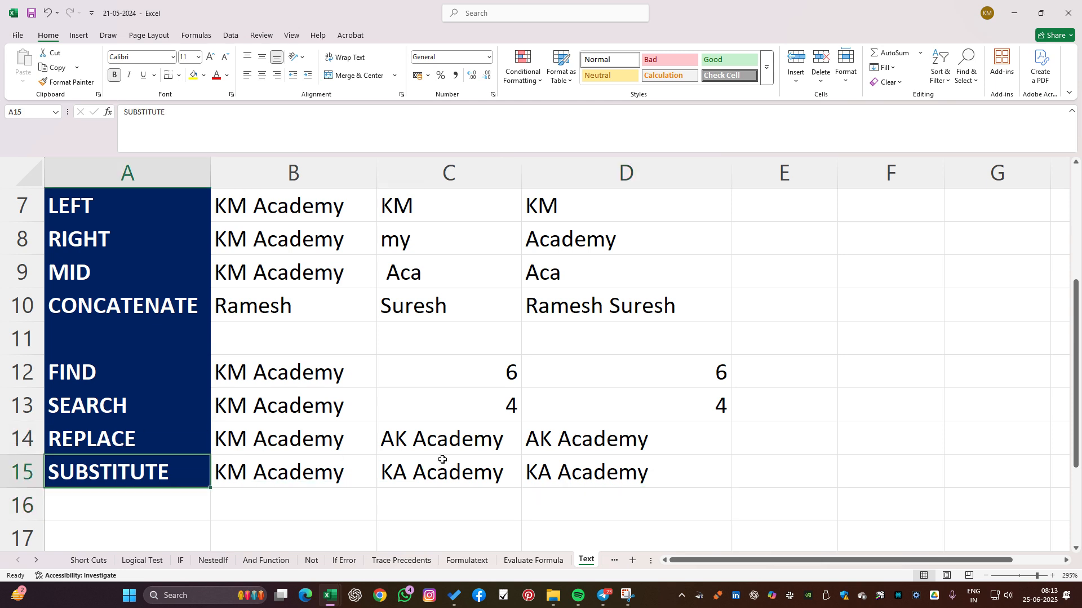
pyautogui.moveTo(117, 373); pyautogui.dragTo(723, 415)
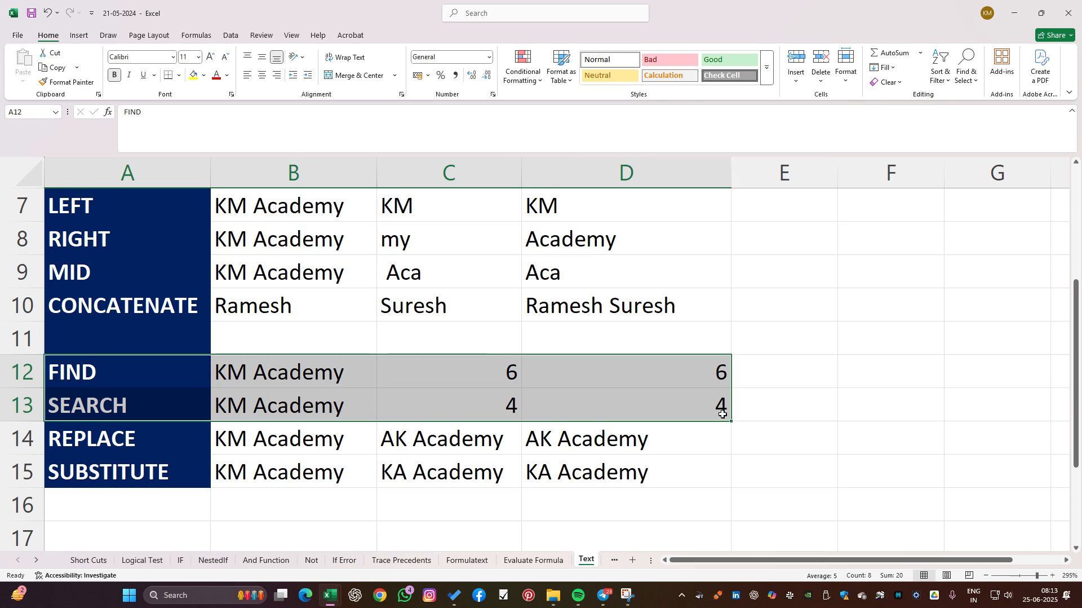
pyautogui.moveTo(121, 440); pyautogui.dragTo(573, 467)
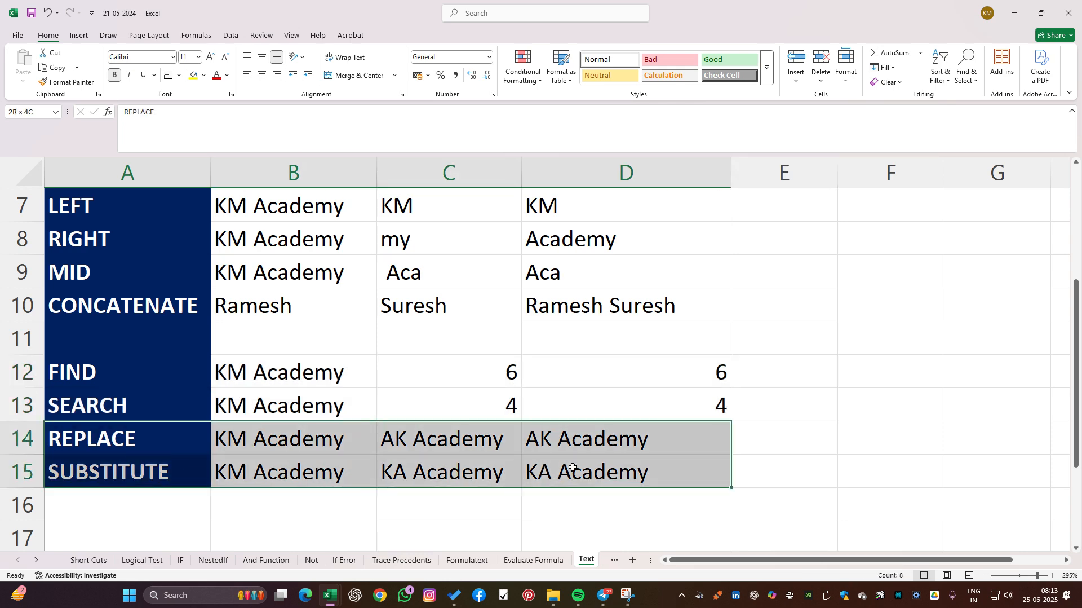
# Review the full list of text functions in column A from TRIM to SUBSTITUTE.
pyautogui.scroll(2, 225, 416)
pyautogui.moveTo(98, 237); pyautogui.dragTo(120, 499)
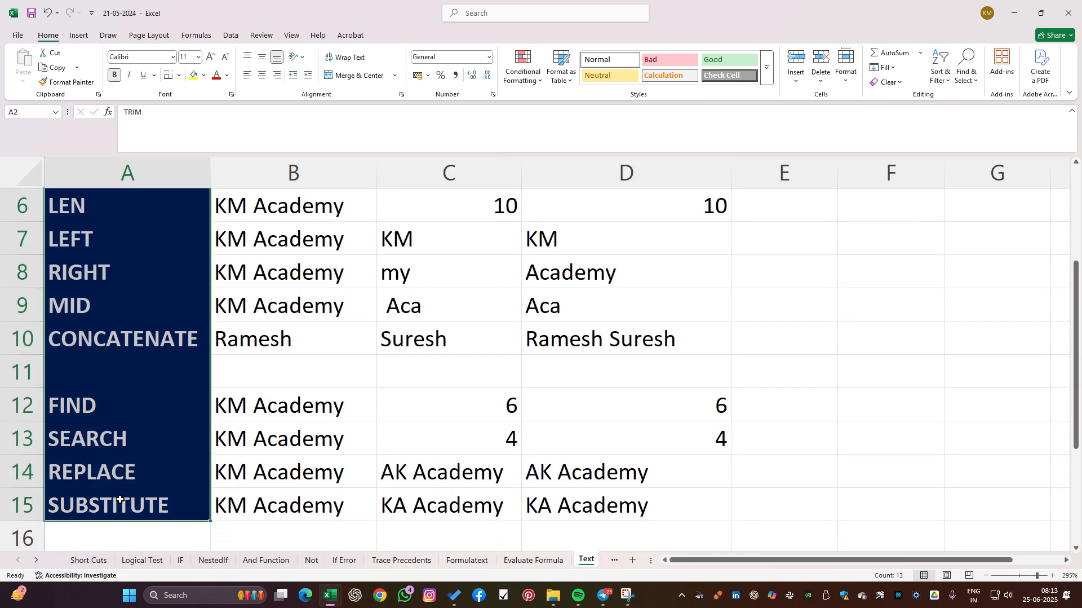
pyautogui.scroll(2, 225, 372)
pyautogui.click(127, 234)
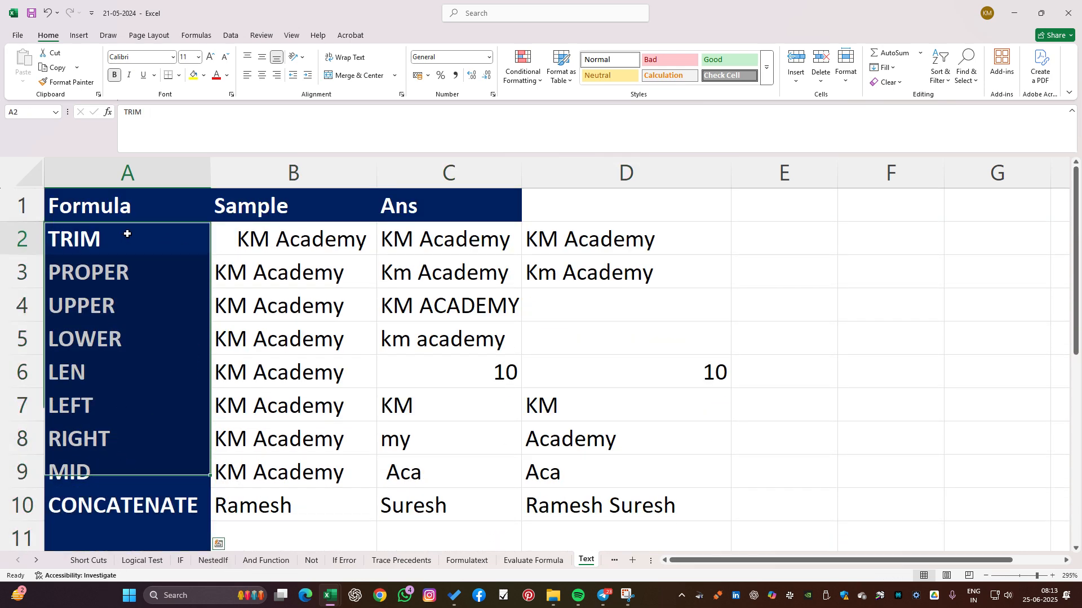
pyautogui.moveTo(127, 233); pyautogui.dragTo(121, 444)
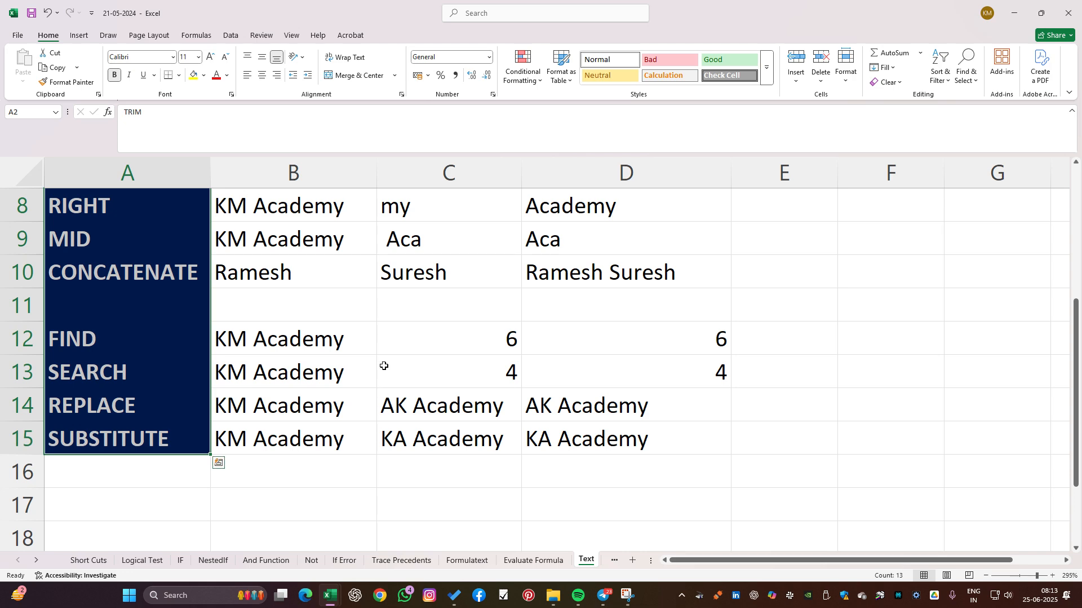
pyautogui.scroll(3, 153, 360)
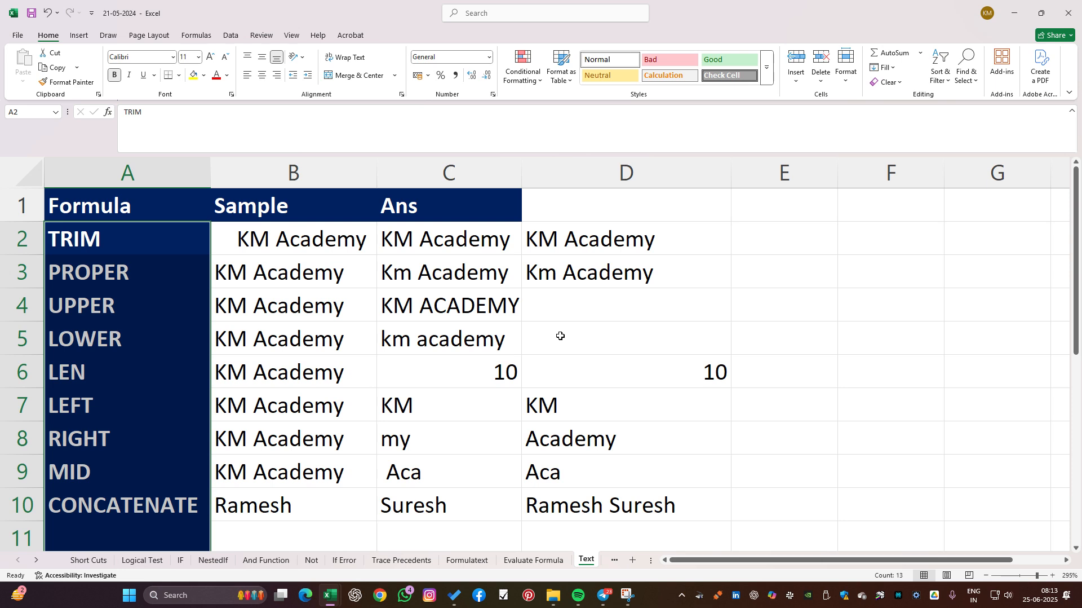
# Switch to the Date sheet and examine the TODAY formula in cell C2 and its note in D2.
pyautogui.hotkey('ctrl', 'pagedown')
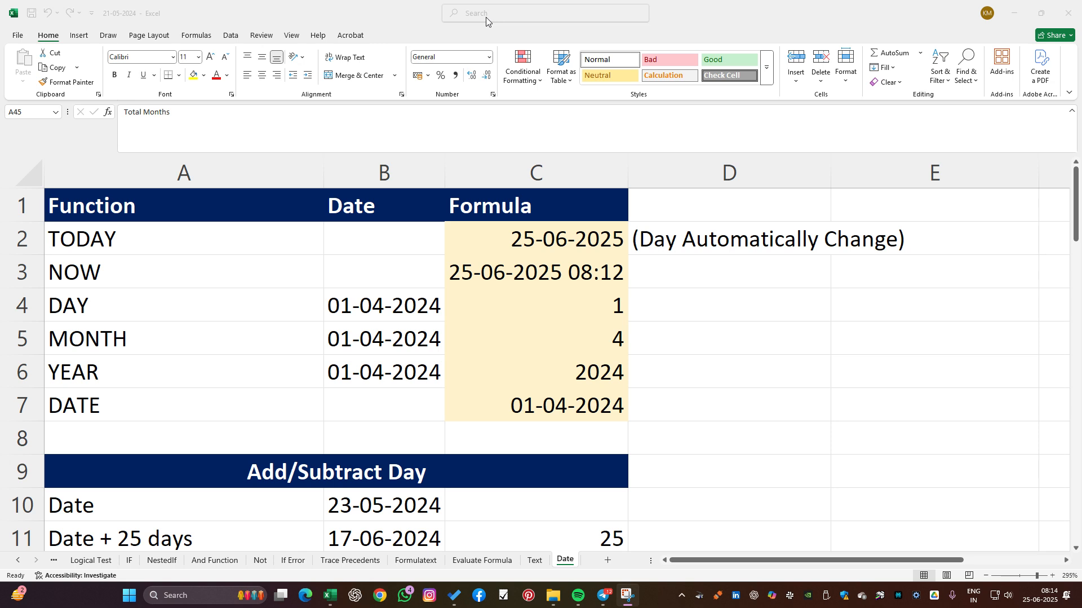
pyautogui.click(747, 239)
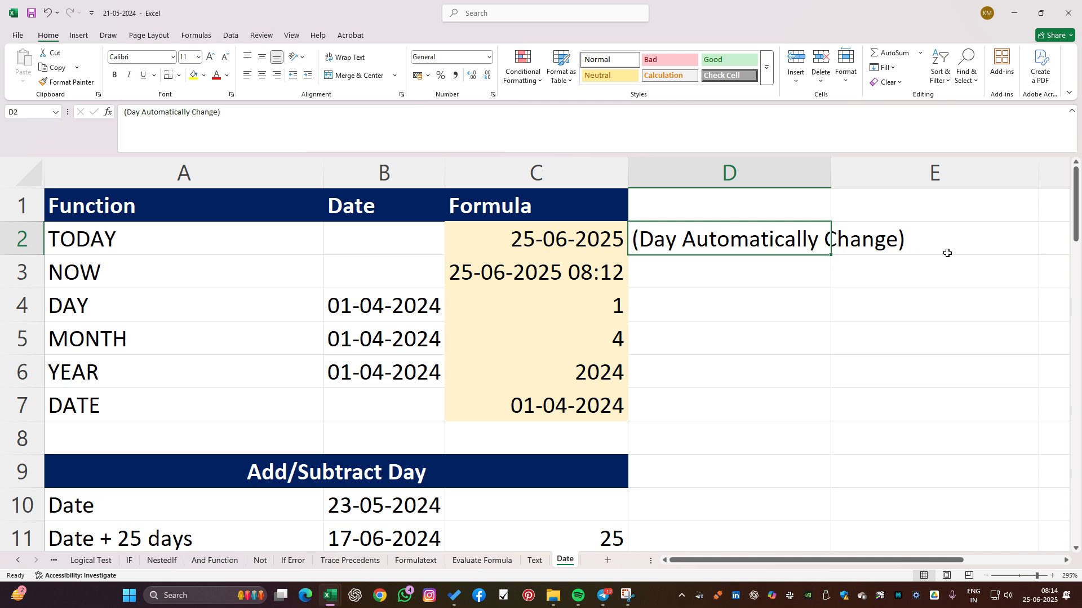
pyautogui.click(248, 231)
pyautogui.click(544, 243)
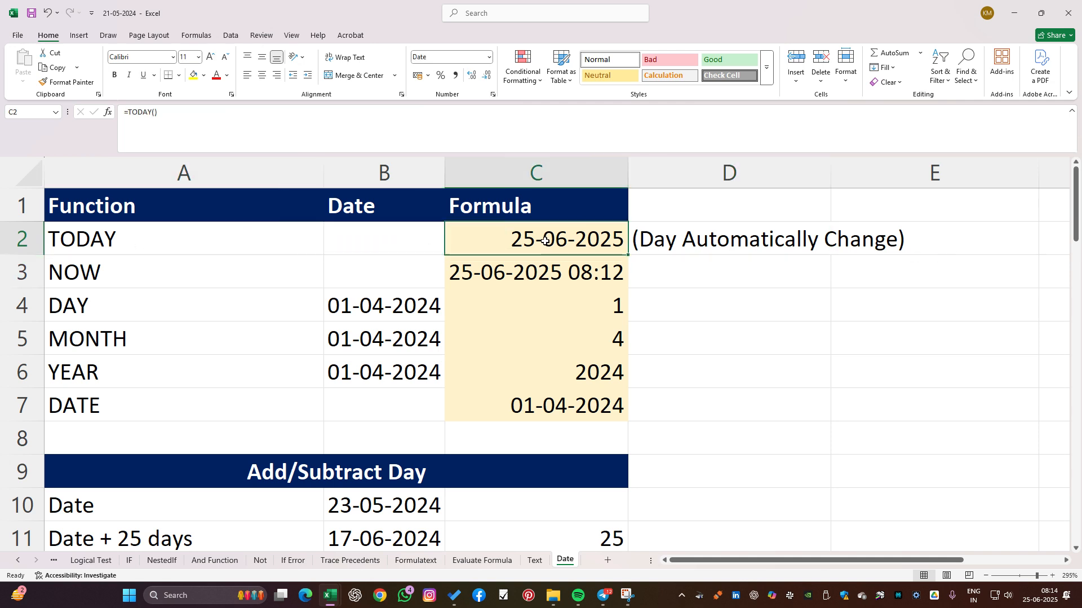
pyautogui.doubleClick(526, 238)
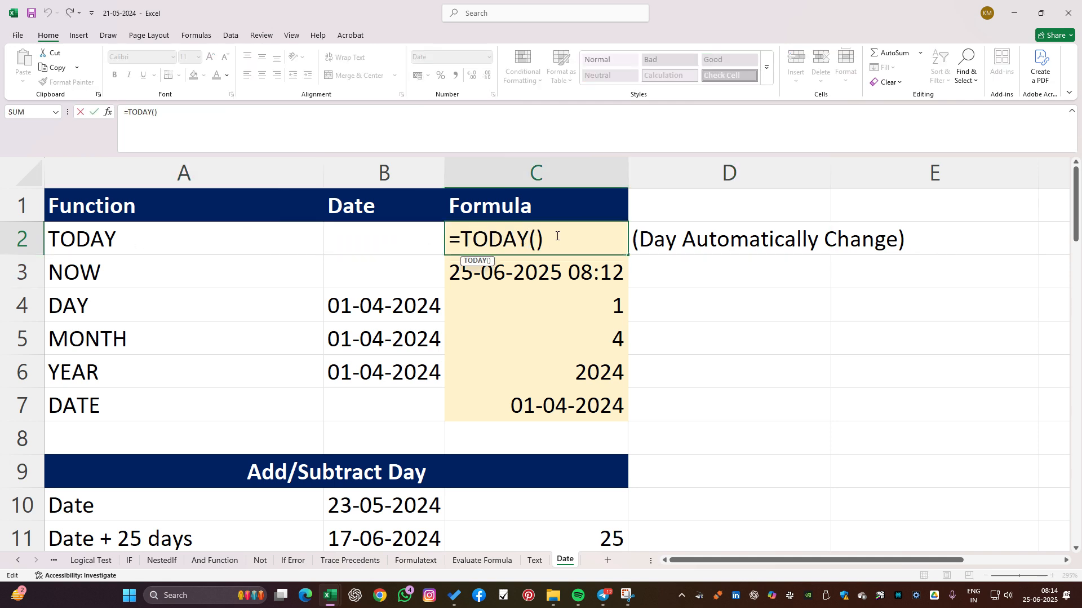
pyautogui.click(557, 236)
pyautogui.press('Return')
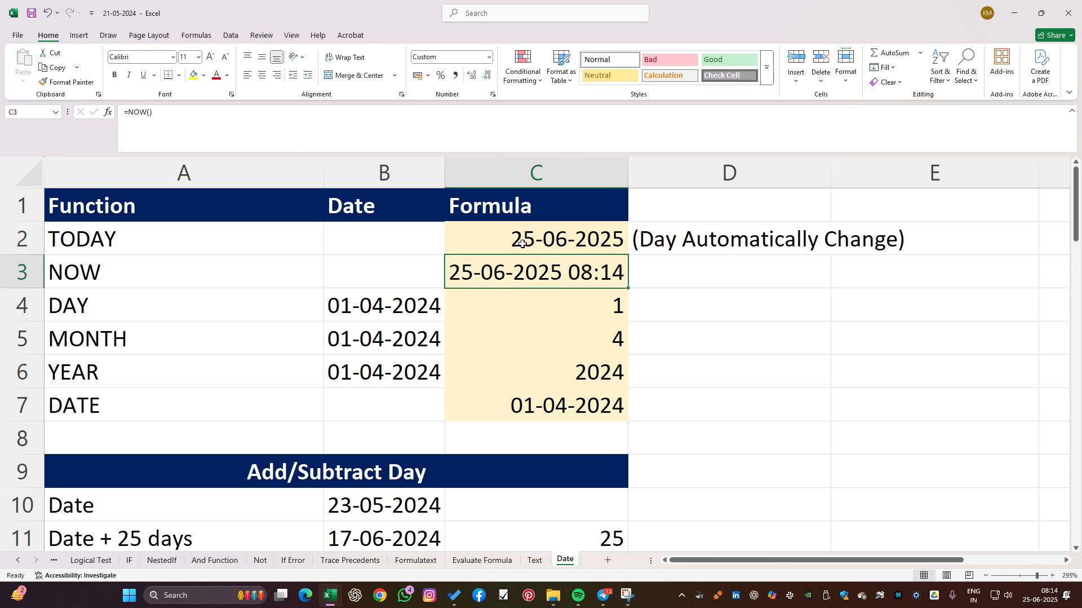
# Examine the NOW function's example formula in cell C3.
pyautogui.click(67, 276)
pyautogui.doubleClick(567, 271)
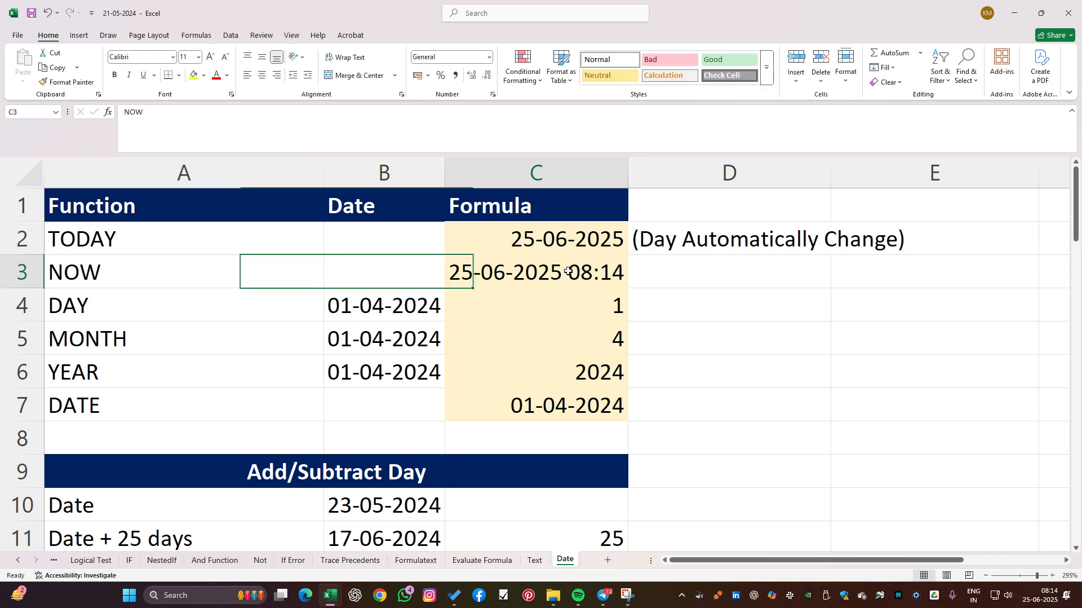
pyautogui.press('Return')
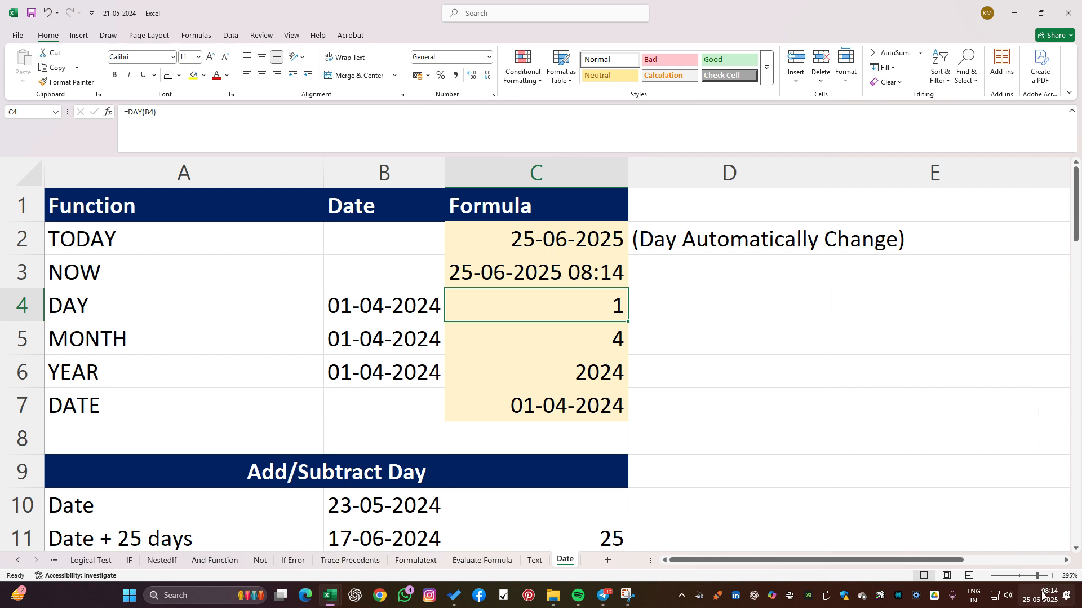
# Re-enter the NOW formula in C3 and examine the DAY, MONTH and YEAR examples in rows 4–6.
pyautogui.doubleClick(572, 275)
pyautogui.press('Return')
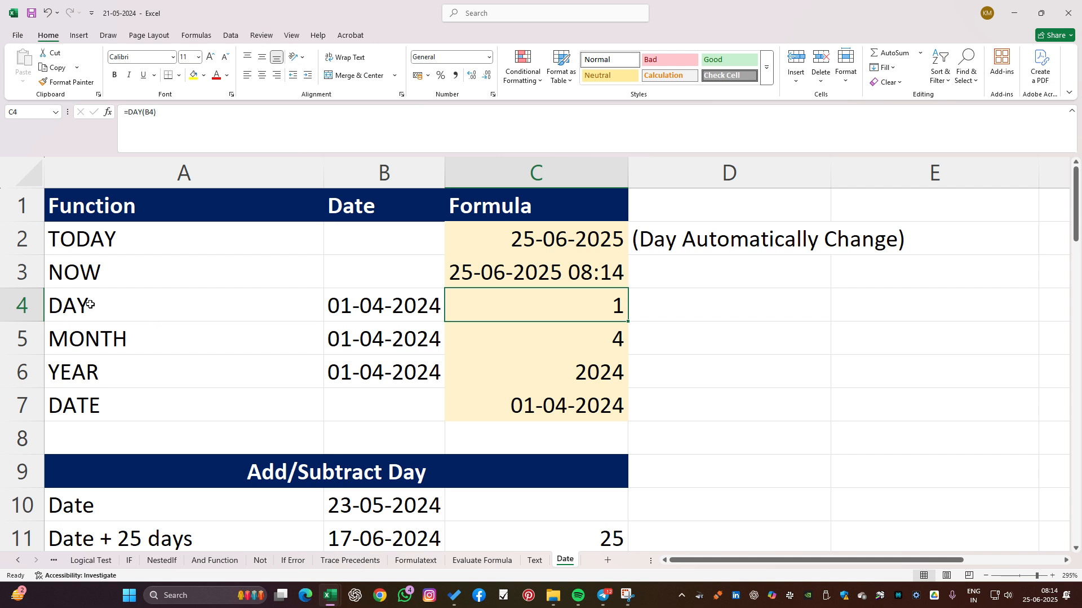
pyautogui.click(378, 308)
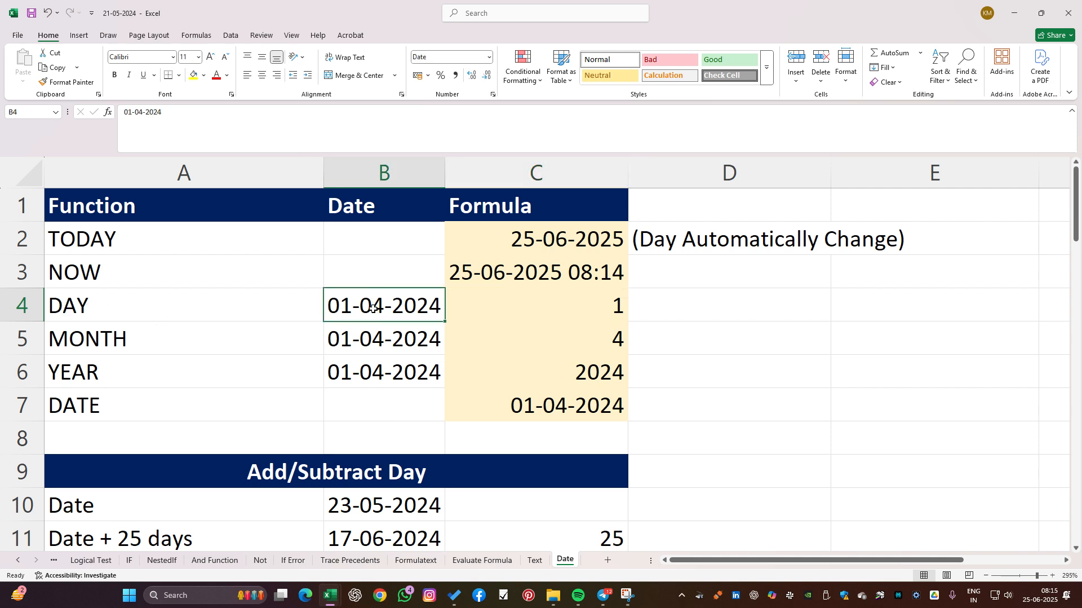
pyautogui.click(529, 309)
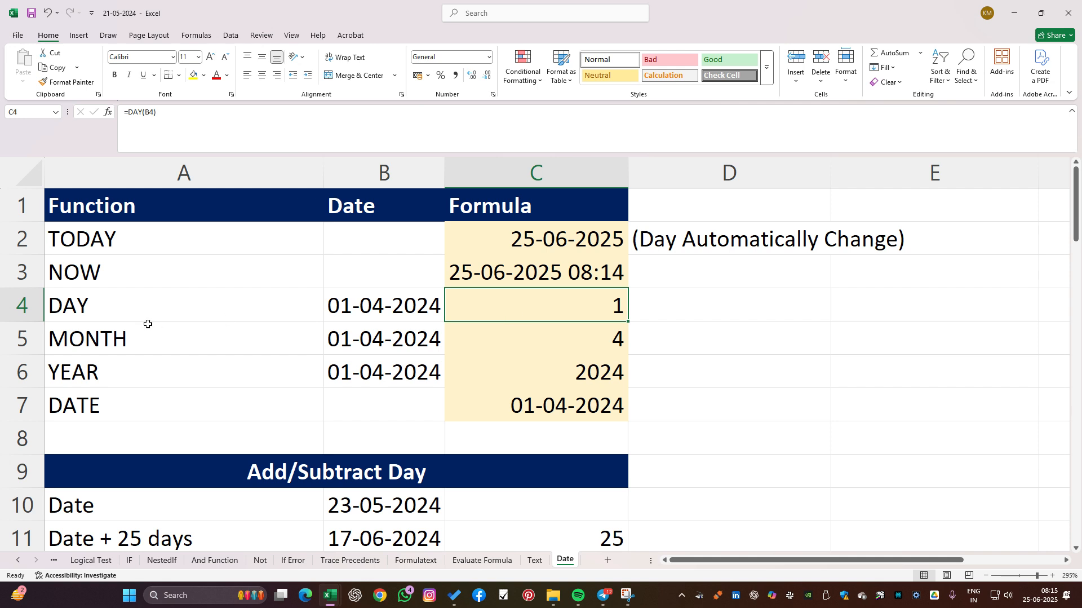
pyautogui.moveTo(473, 321); pyautogui.dragTo(363, 341)
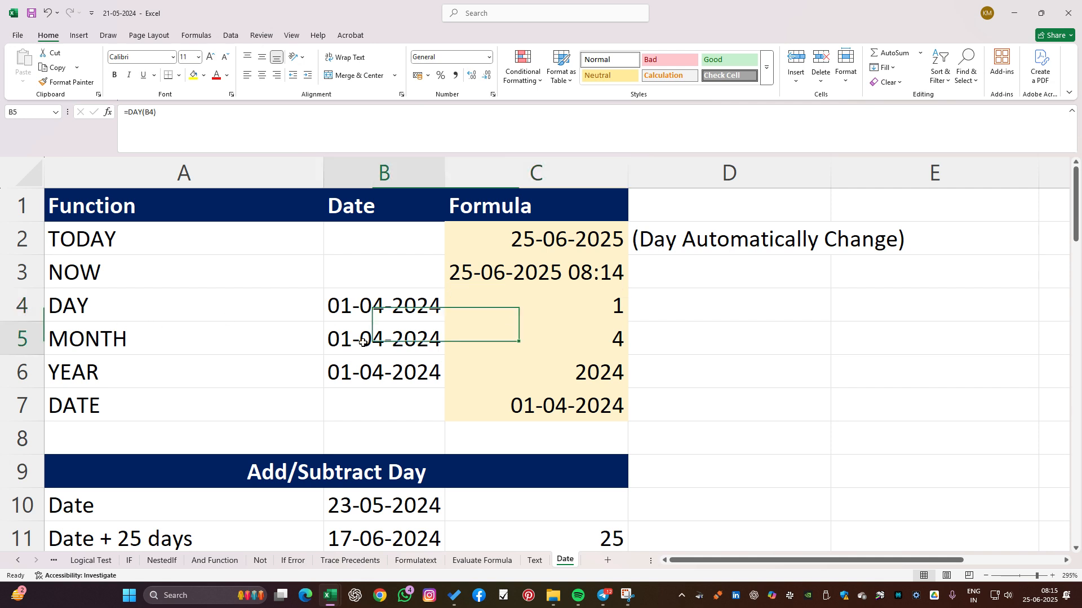
pyautogui.click(70, 336)
pyautogui.click(490, 326)
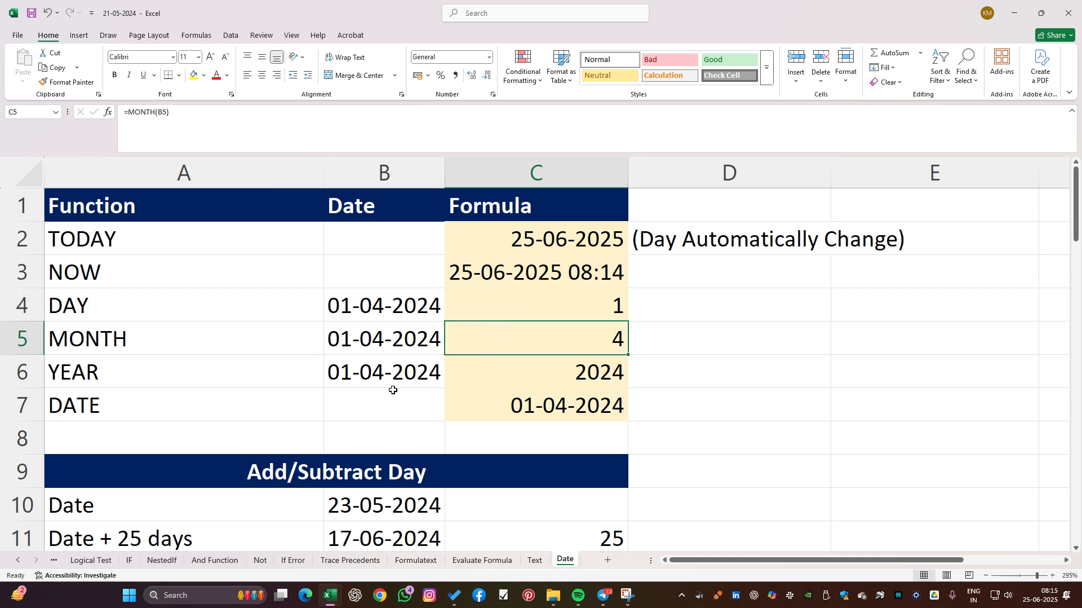
pyautogui.click(407, 374)
pyautogui.click(129, 377)
pyautogui.click(556, 369)
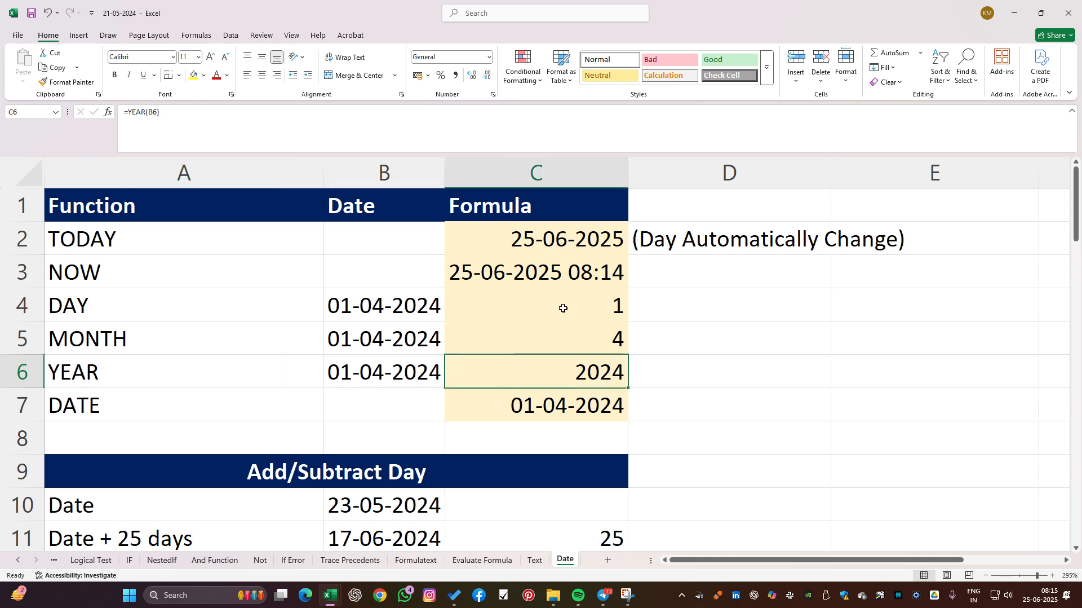
pyautogui.click(88, 305)
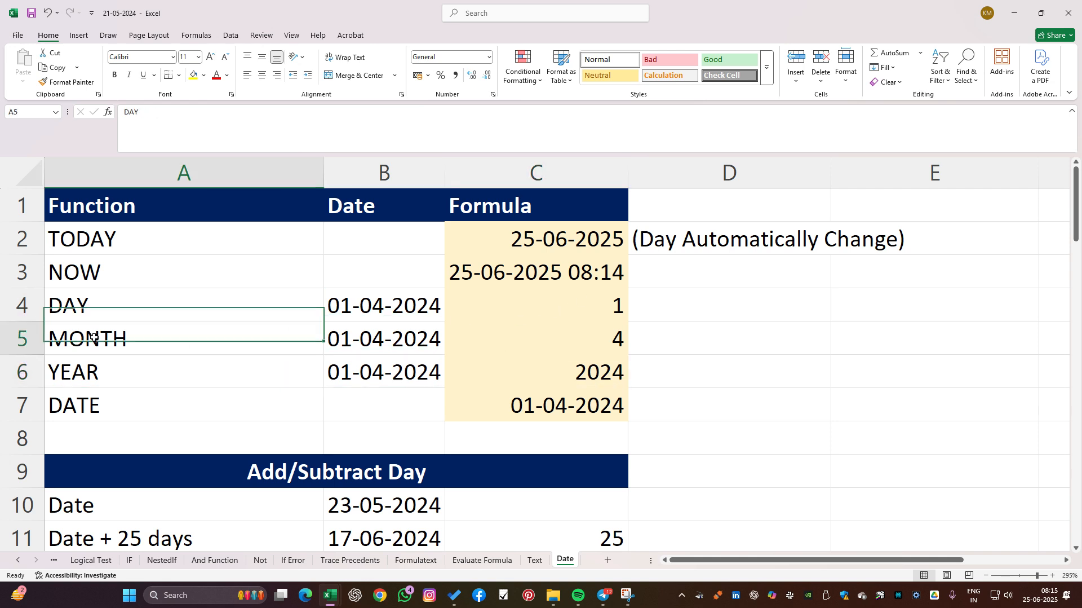
pyautogui.click(88, 373)
# Rewrite the DAY formula in C4 as =DAY(B4), referencing the date in B4.
pyautogui.doubleClick(549, 302)
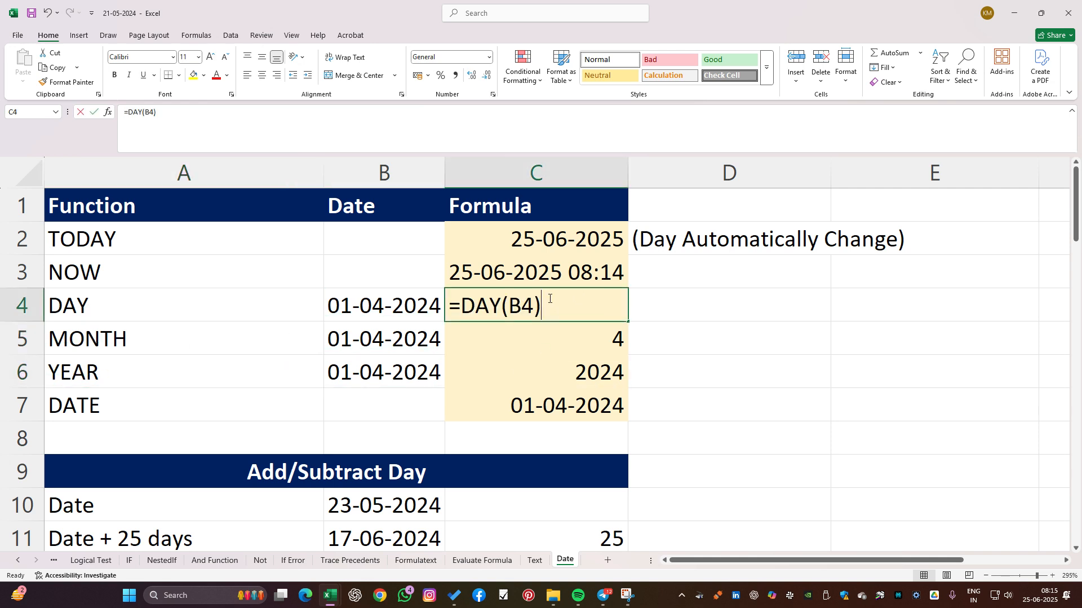
pyautogui.press('BackSpace')
pyautogui.press('BackSpace')
pyautogui.press('BackSpace')
pyautogui.press('BackSpace')
pyautogui.press('BackSpace')
pyautogui.press('BackSpace')
pyautogui.write('AY(')
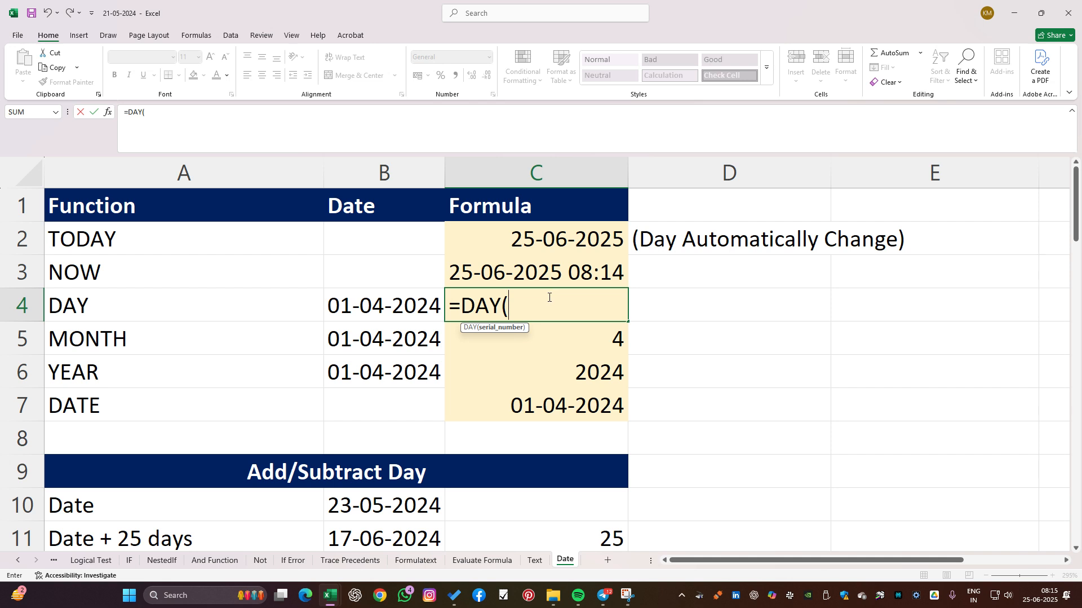
pyautogui.click(393, 310)
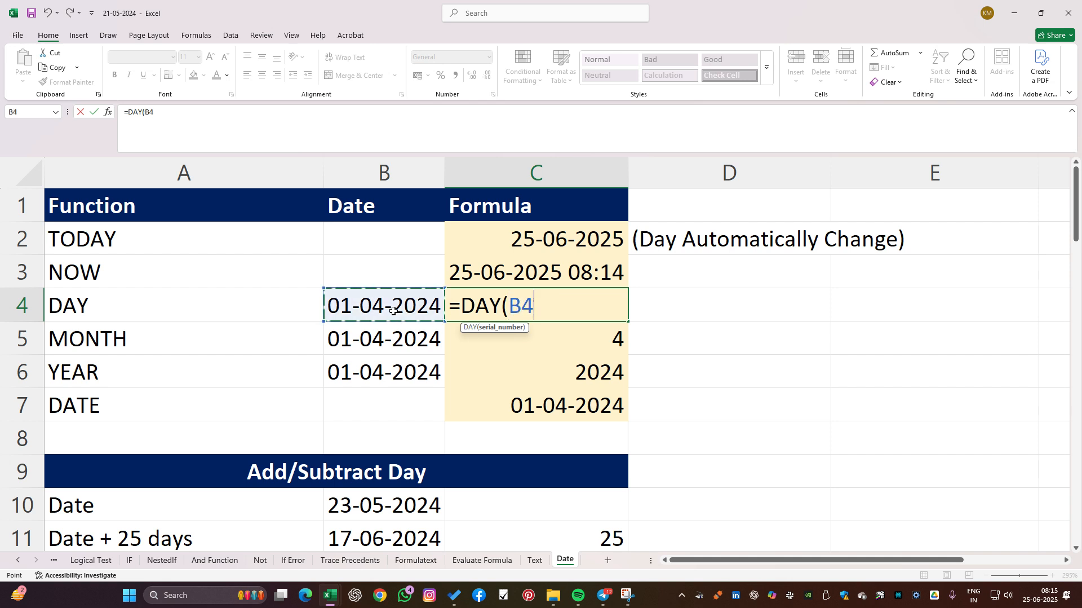
pyautogui.press('Return')
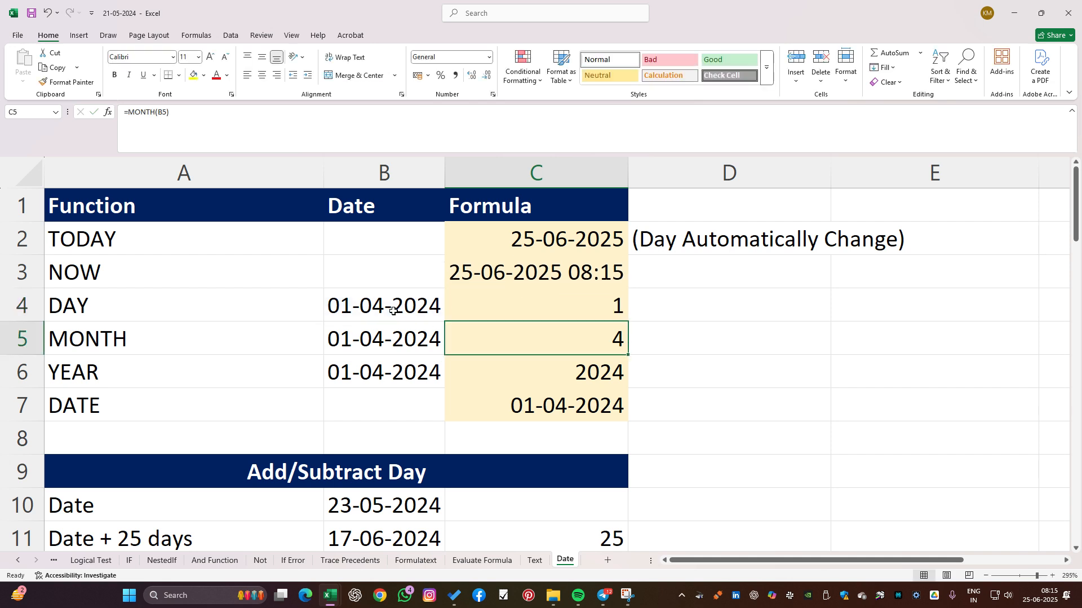
# Rewrite the MONTH formula in C5 as =MONTH(B5), referencing the date in B5.
pyautogui.doubleClick(589, 337)
pyautogui.press('BackSpace')
pyautogui.press('BackSpace')
pyautogui.press('BackSpace')
pyautogui.press('BackSpace')
pyautogui.press('BackSpace')
pyautogui.press('BackSpace')
pyautogui.press('BackSpace')
pyautogui.write('N')
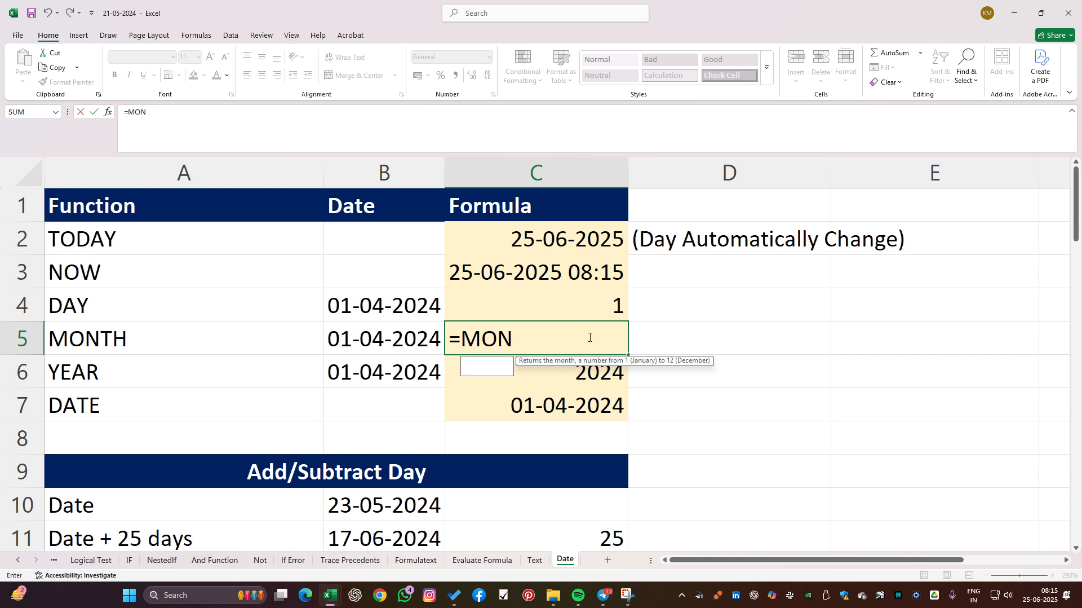
pyautogui.write('TH(')
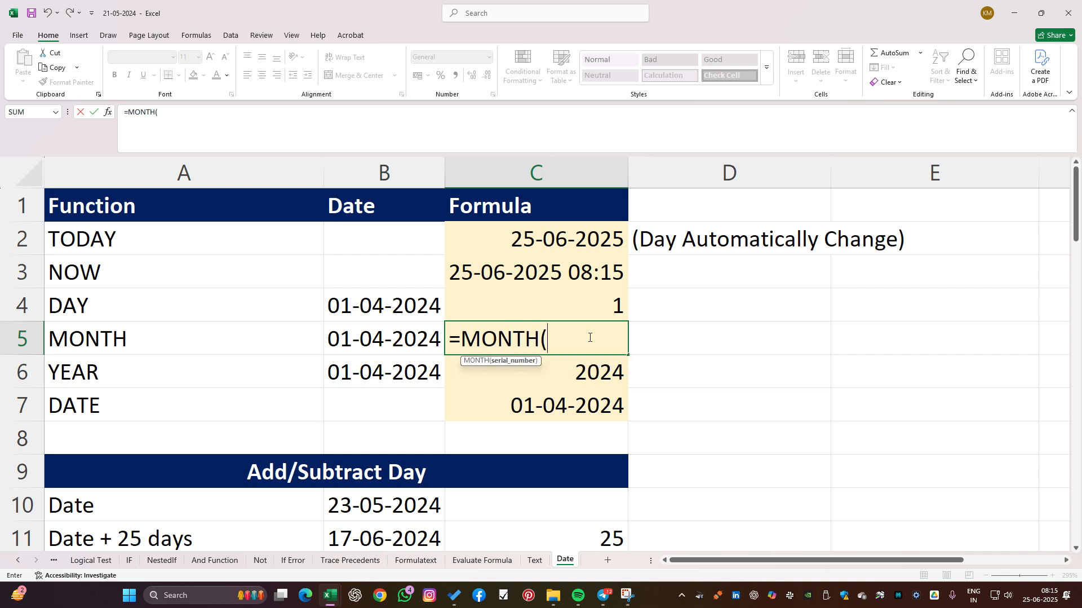
pyautogui.click(391, 344)
pyautogui.press('Return')
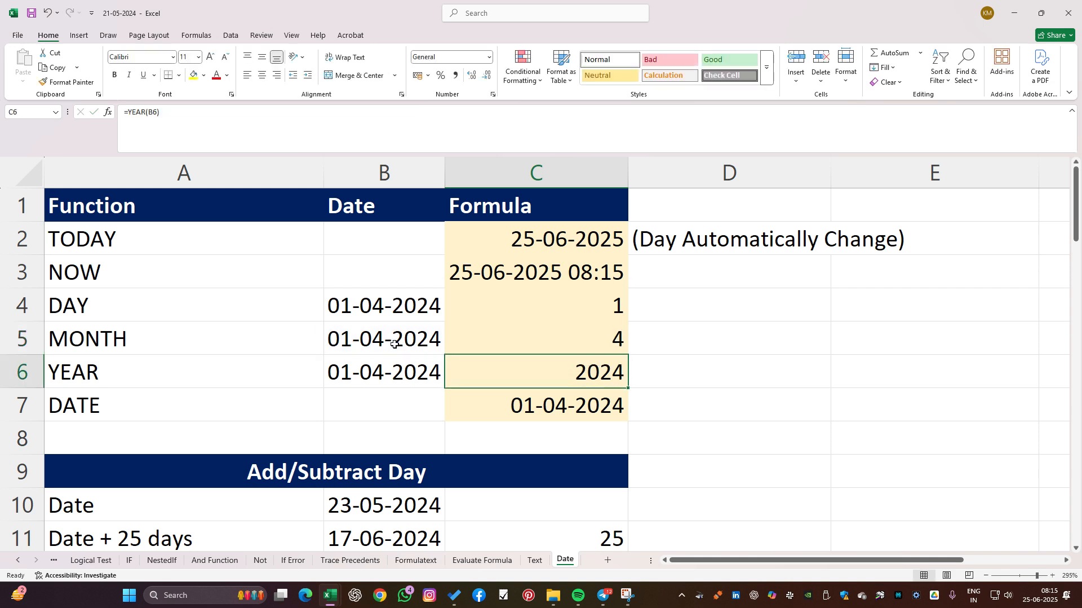
# Rewrite the YEAR formula in C6 as =YEAR(B6), referencing the date in B6.
pyautogui.doubleClick(569, 382)
pyautogui.press('BackSpace')
pyautogui.press('BackSpace')
pyautogui.press('BackSpace')
pyautogui.press('BackSpace')
pyautogui.press('BackSpace')
pyautogui.press('BackSpace')
pyautogui.press('BackSpace')
pyautogui.press('BackSpace')
pyautogui.write('YE')
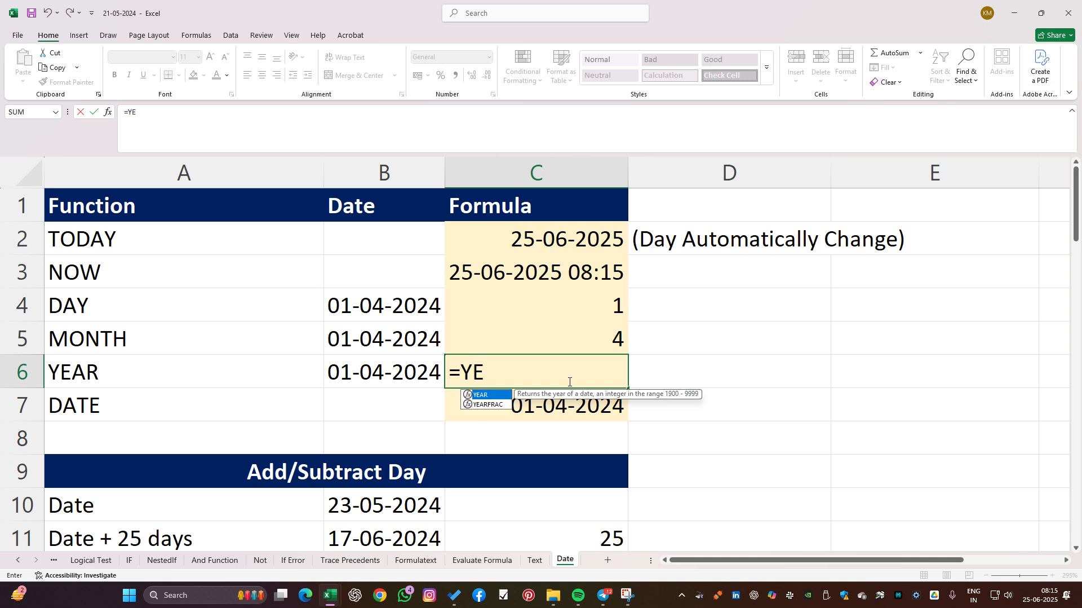
pyautogui.write('AR(')
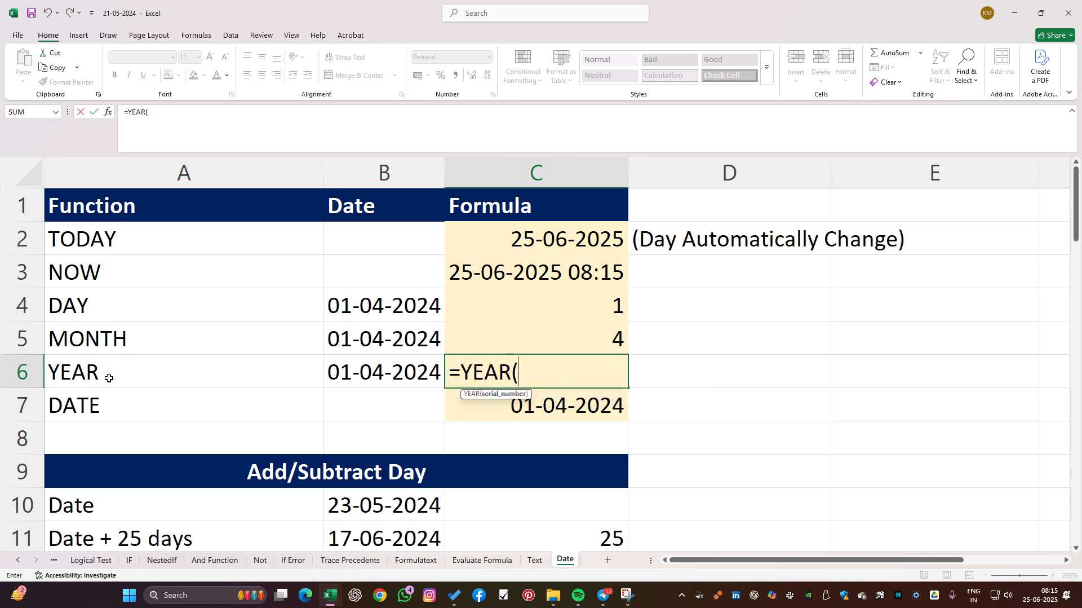
pyautogui.click(362, 373)
pyautogui.write(')')
pyautogui.press('Return')
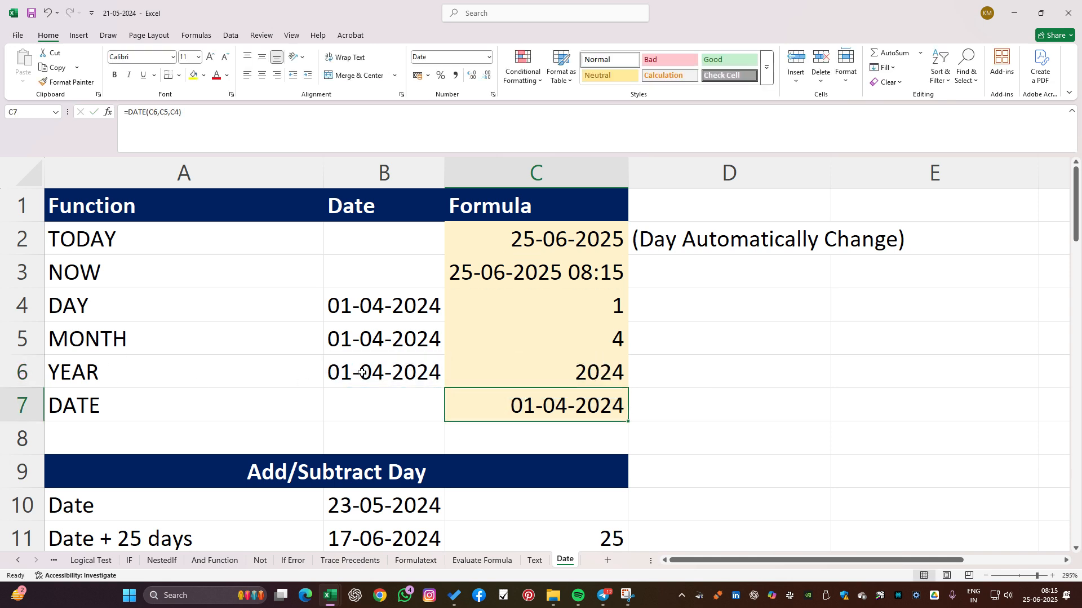
# Review the day, month and year cells C4:C6 against the DATE example in C7.
pyautogui.click(582, 306)
pyautogui.click(580, 331)
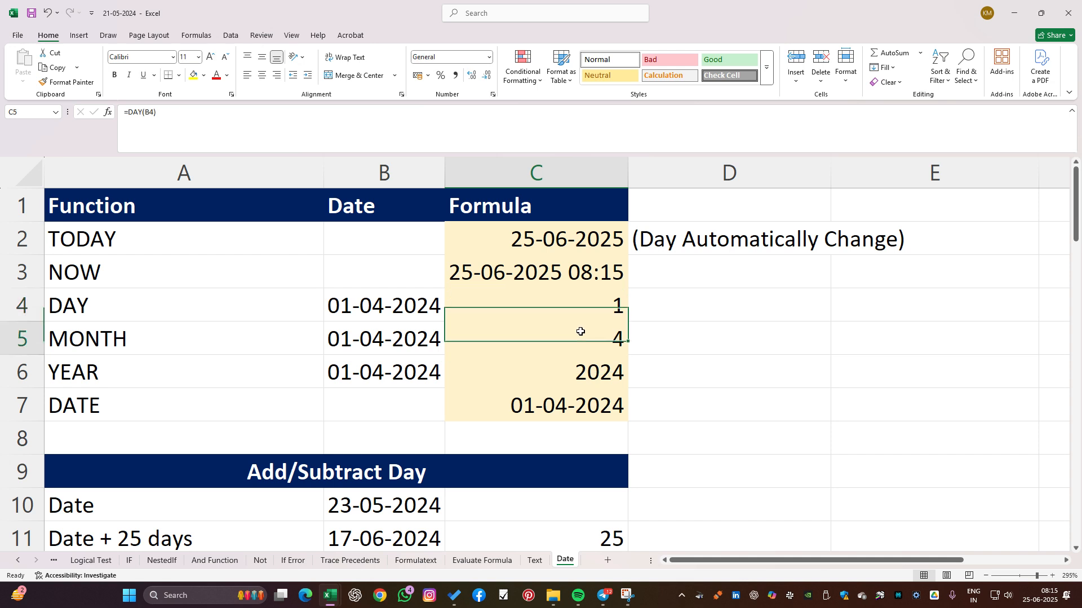
pyautogui.click(564, 372)
pyautogui.click(546, 407)
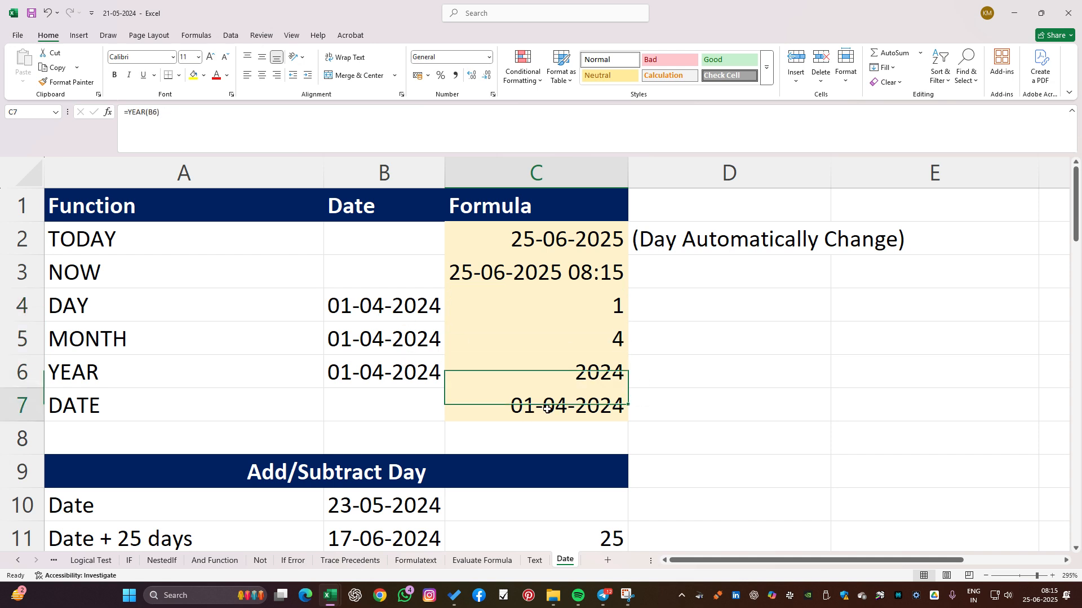
pyautogui.click(616, 305)
pyautogui.click(616, 340)
pyautogui.click(592, 371)
pyautogui.click(584, 404)
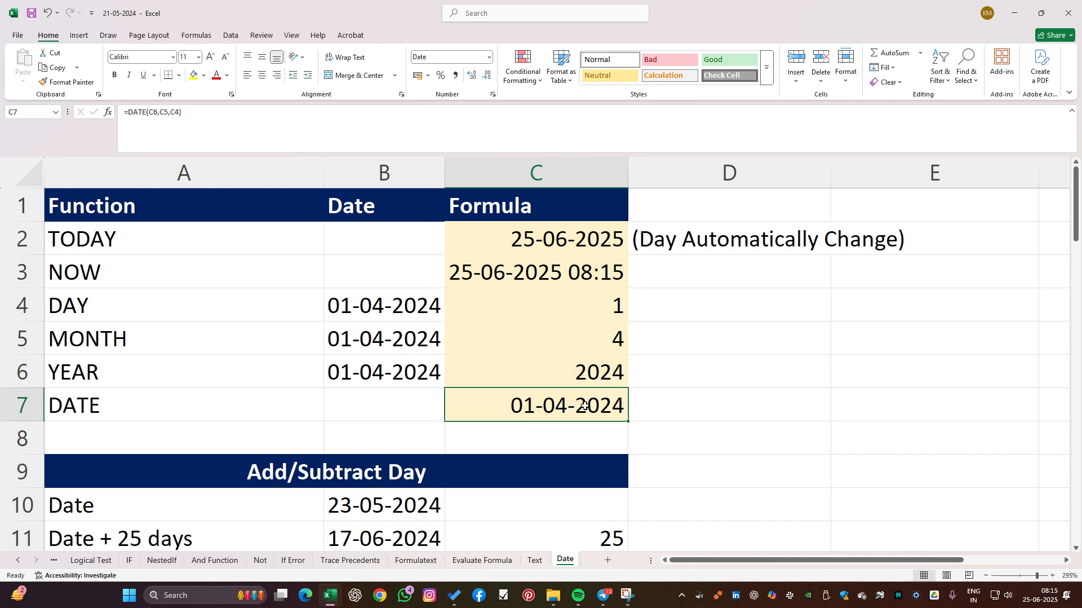
# Rewrite the DATE formula in C7 as =DATE(C6,C5,C4), combining the year, month and day cells.
pyautogui.doubleClick(584, 405)
pyautogui.write('=DATE(')
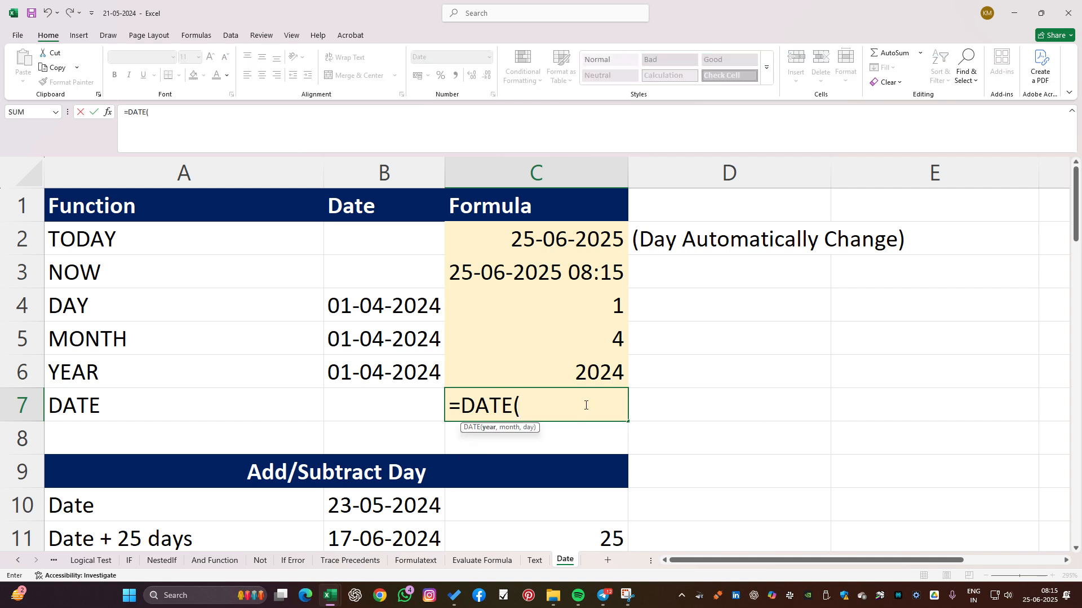
pyautogui.click(588, 369)
pyautogui.write(',')
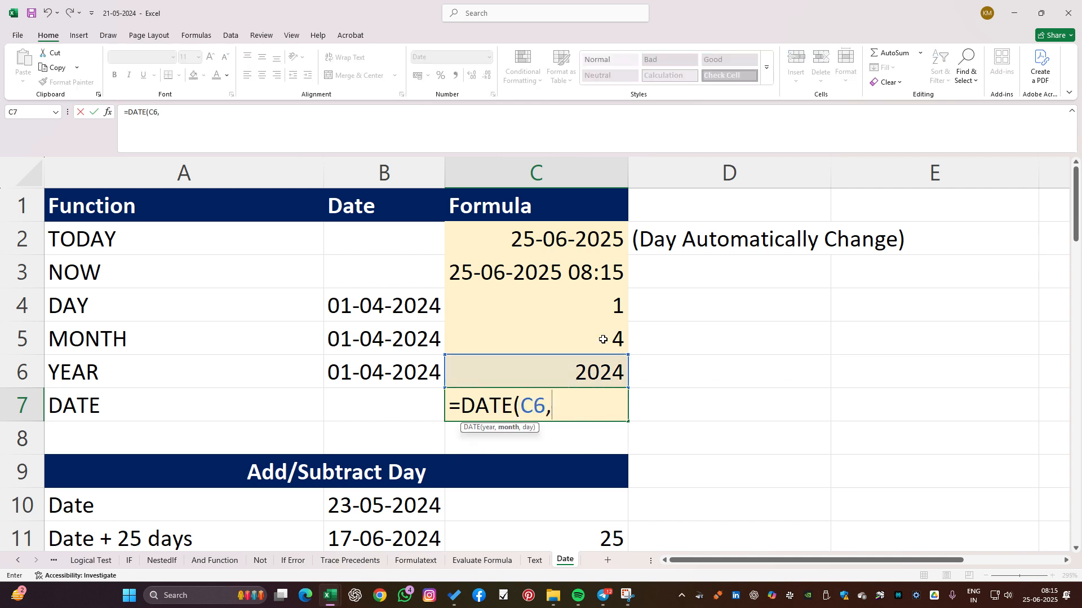
pyautogui.click(604, 339)
pyautogui.write(',')
pyautogui.click(603, 307)
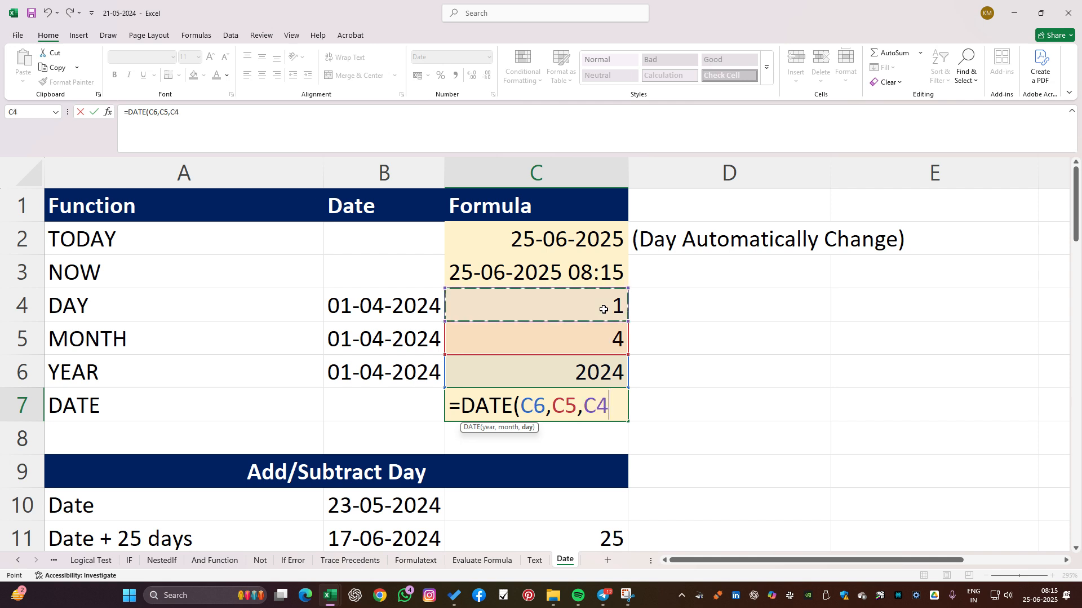
pyautogui.press('Return')
pyautogui.click(553, 394)
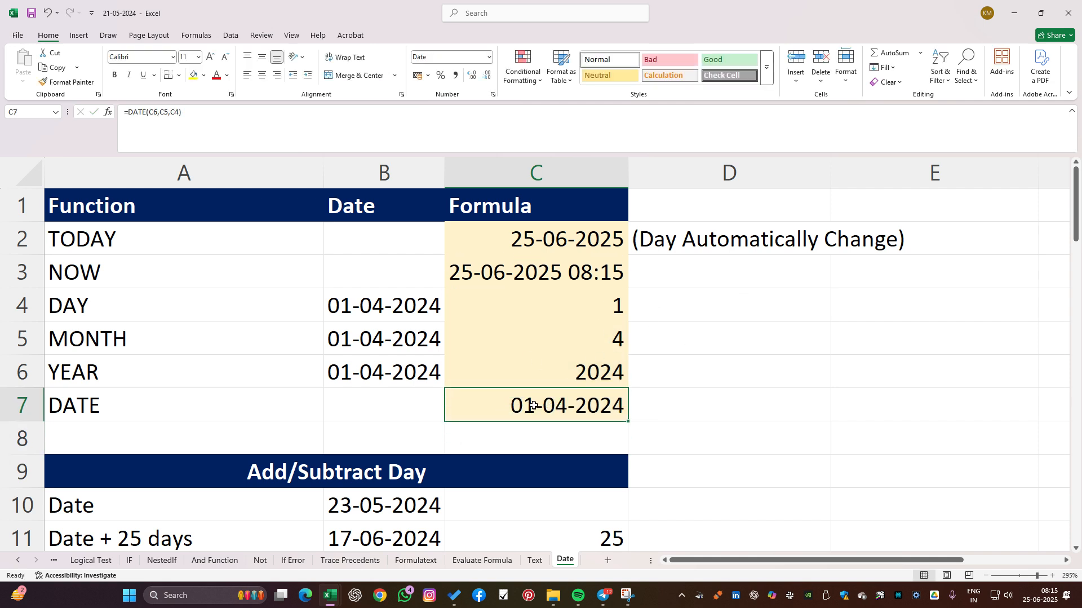
# Enter the date 01-04-2024 manually in D7, beside the DATE formula.
pyautogui.click(714, 414)
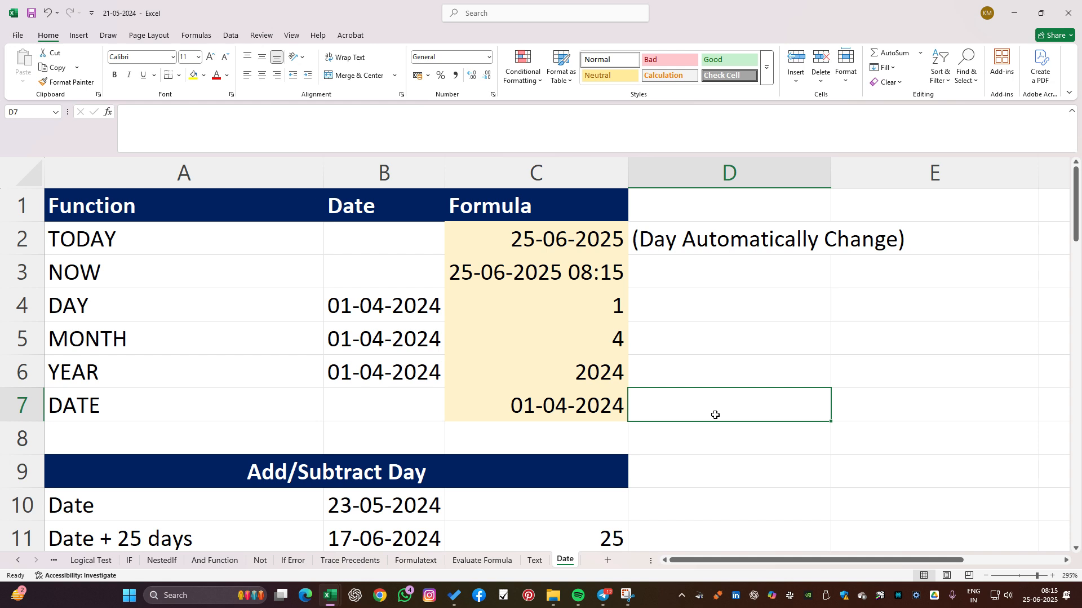
pyautogui.write('01-04-2024')
pyautogui.press('Return')
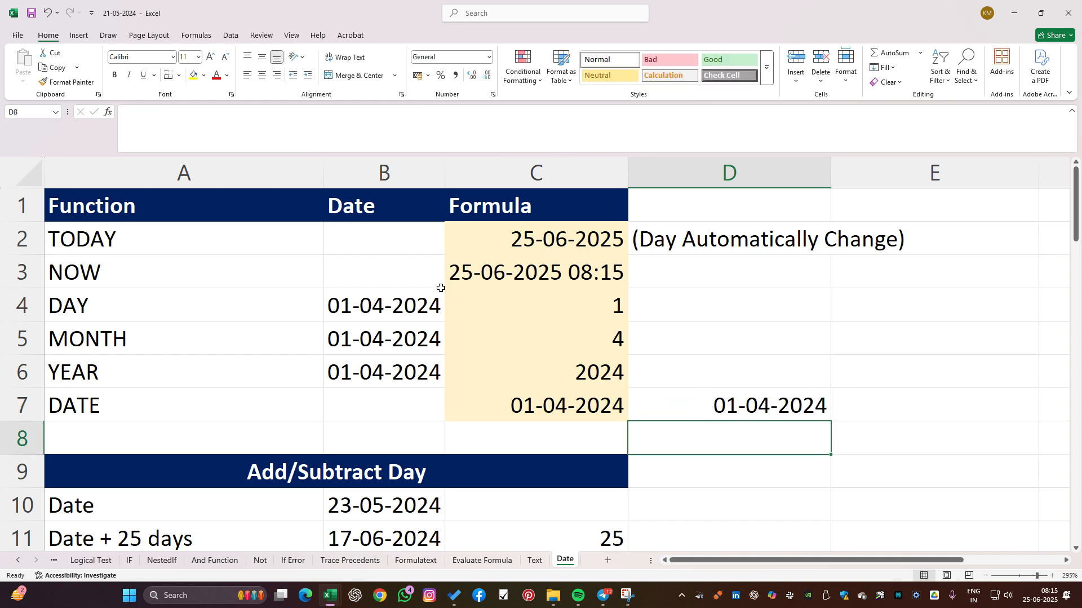
# Replace the DAY formula in C4 with the fixed value 2.
pyautogui.click(554, 296)
pyautogui.moveTo(553, 297); pyautogui.dragTo(549, 375)
pyautogui.click(609, 309)
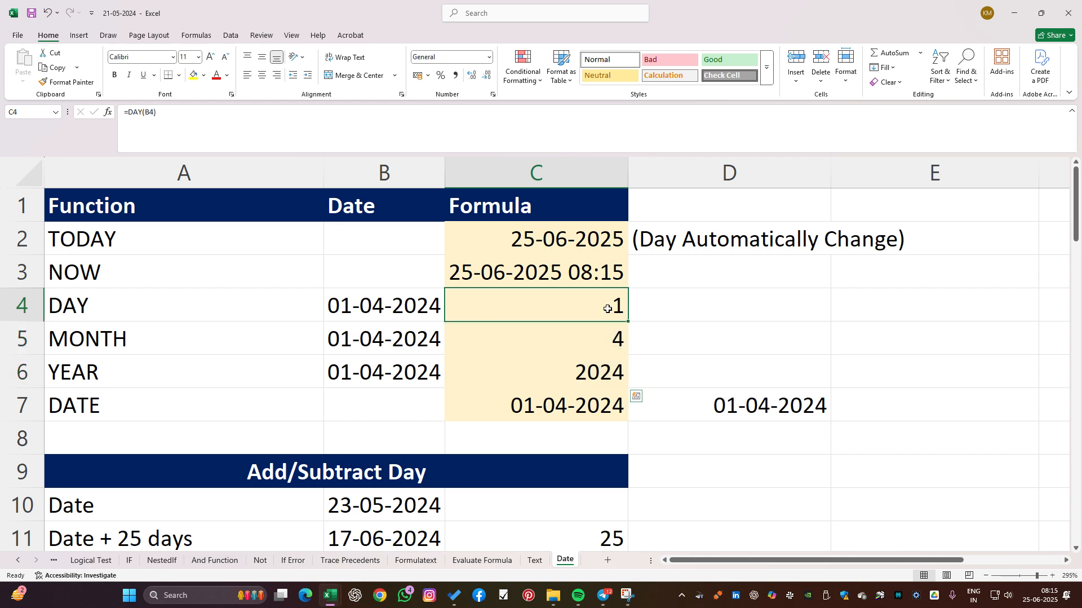
pyautogui.write('2')
pyautogui.press('Return')
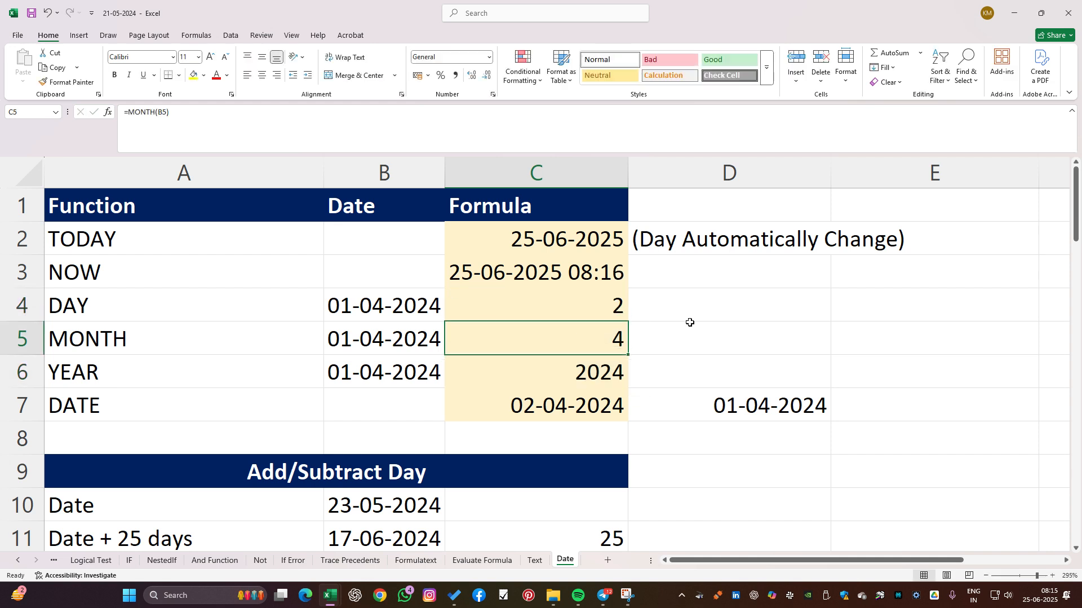
# Clear the manually entered date from D7 and inspect the DATE formula in C7.
pyautogui.click(738, 405)
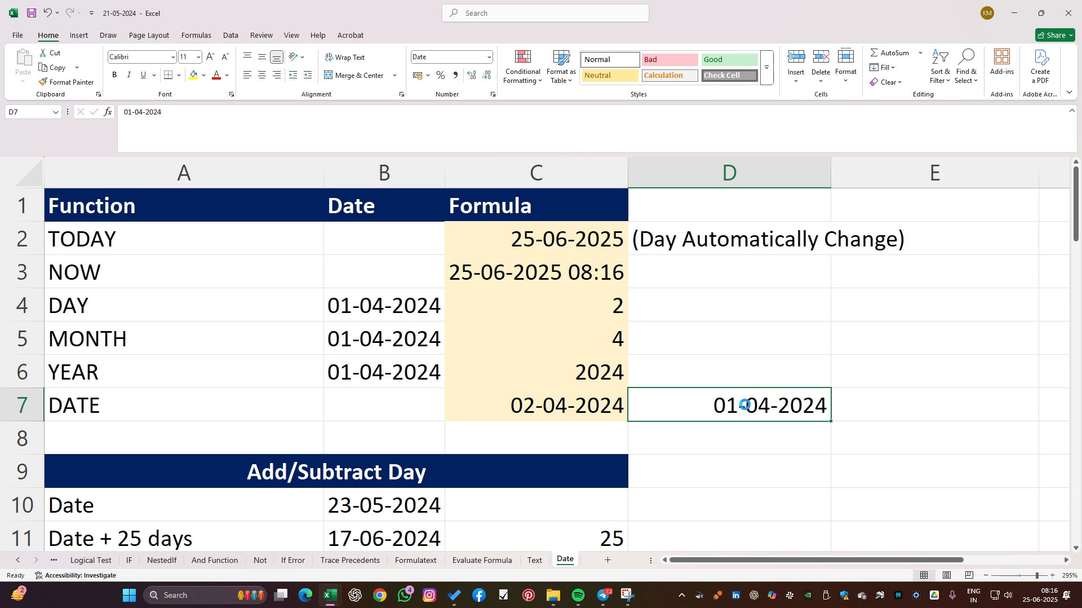
pyautogui.press('Delete')
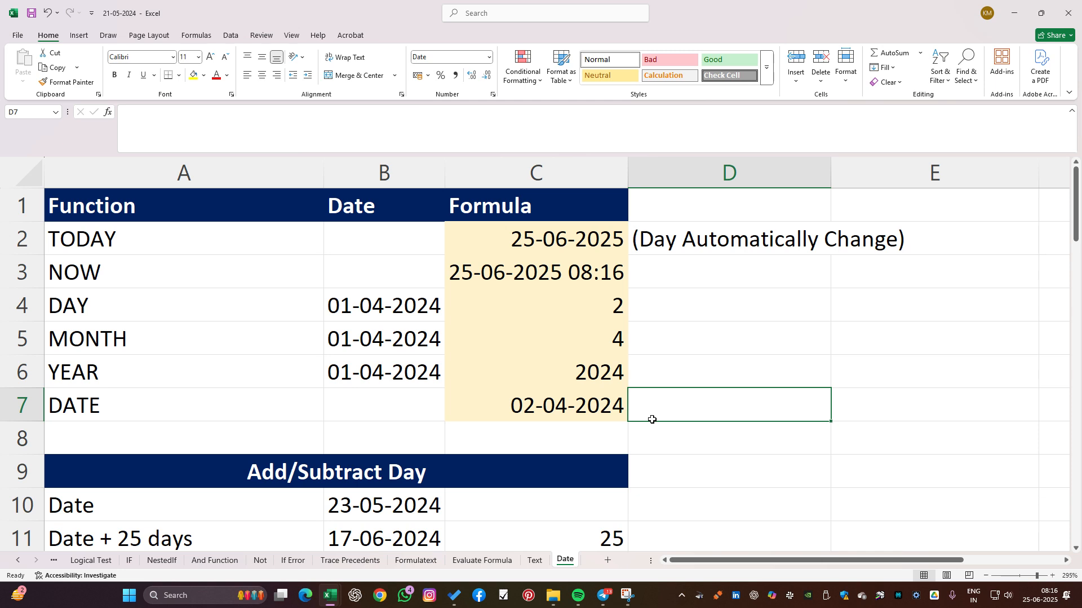
pyautogui.click(581, 401)
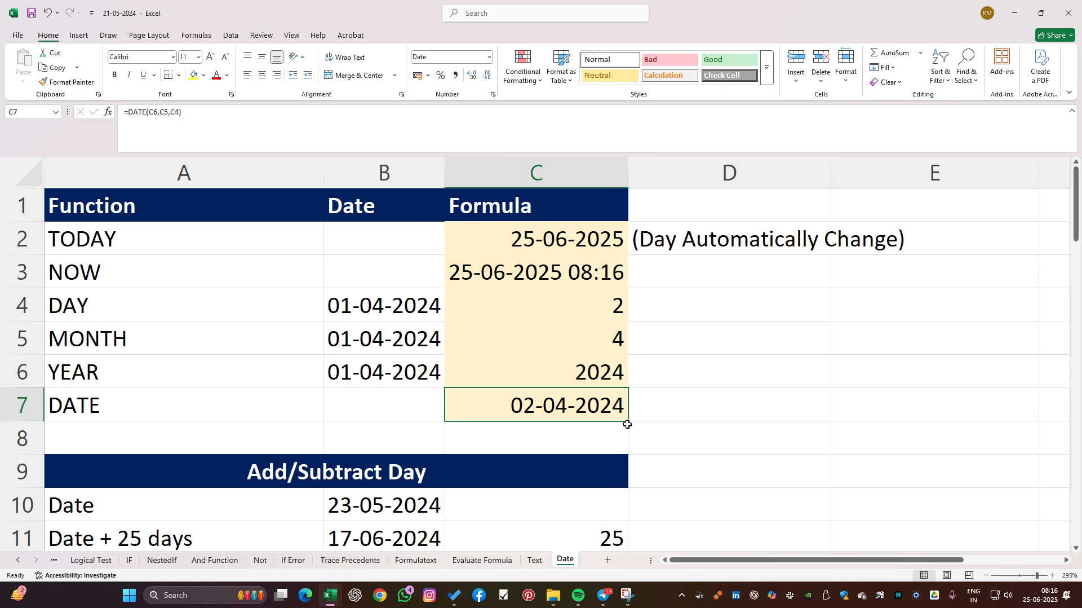
# Add the 25 days in C11 to the date in B11 with the formula =B11+C11 in D11.
pyautogui.scroll(-2, 627, 424)
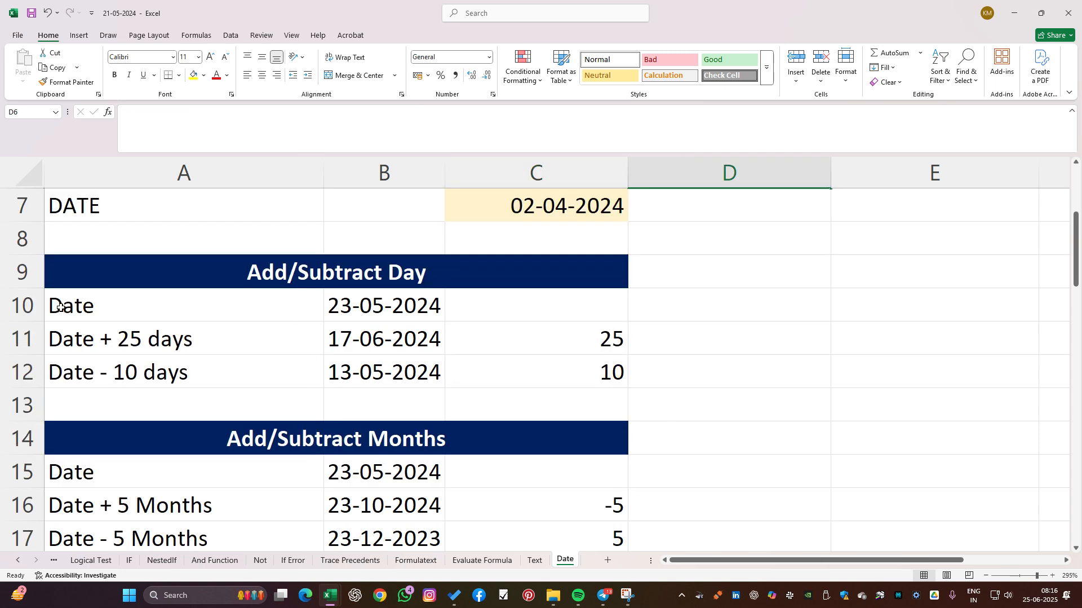
pyautogui.moveTo(61, 308); pyautogui.dragTo(612, 367)
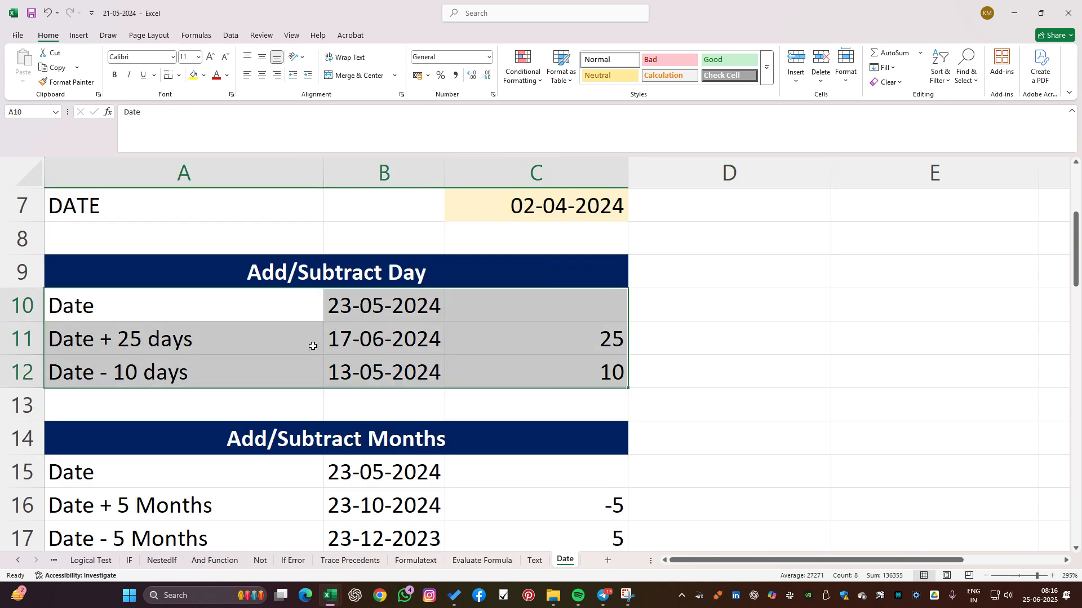
pyautogui.click(147, 350)
pyautogui.click(734, 348)
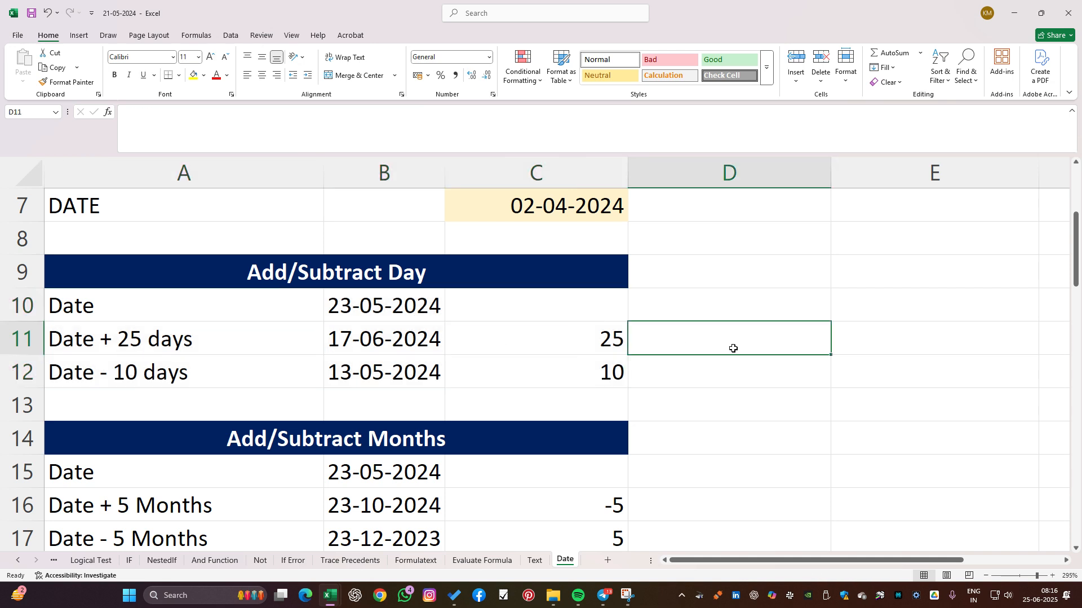
pyautogui.write('=')
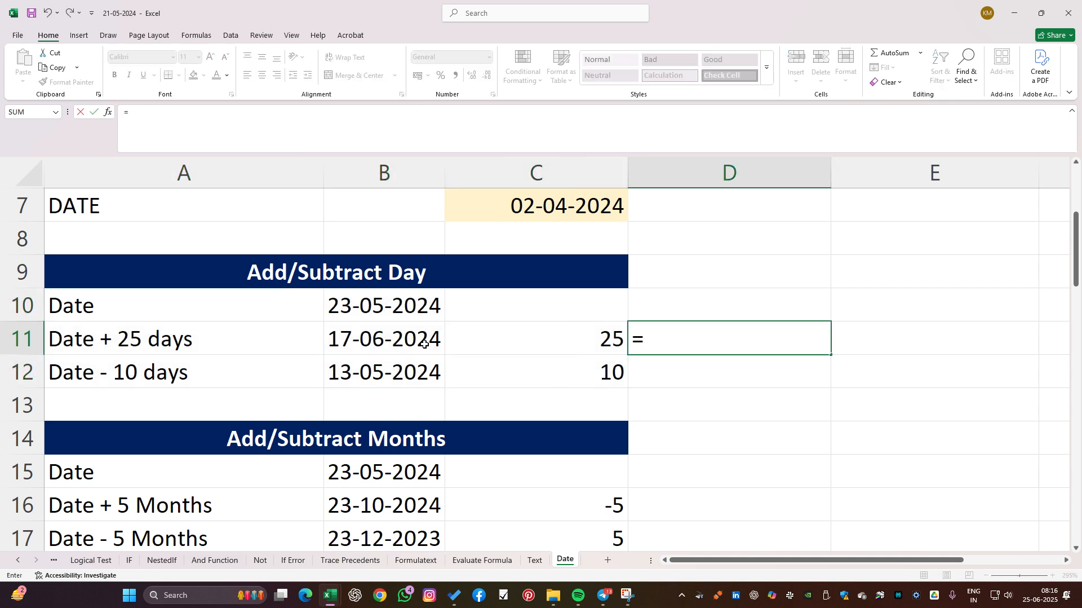
pyautogui.click(373, 339)
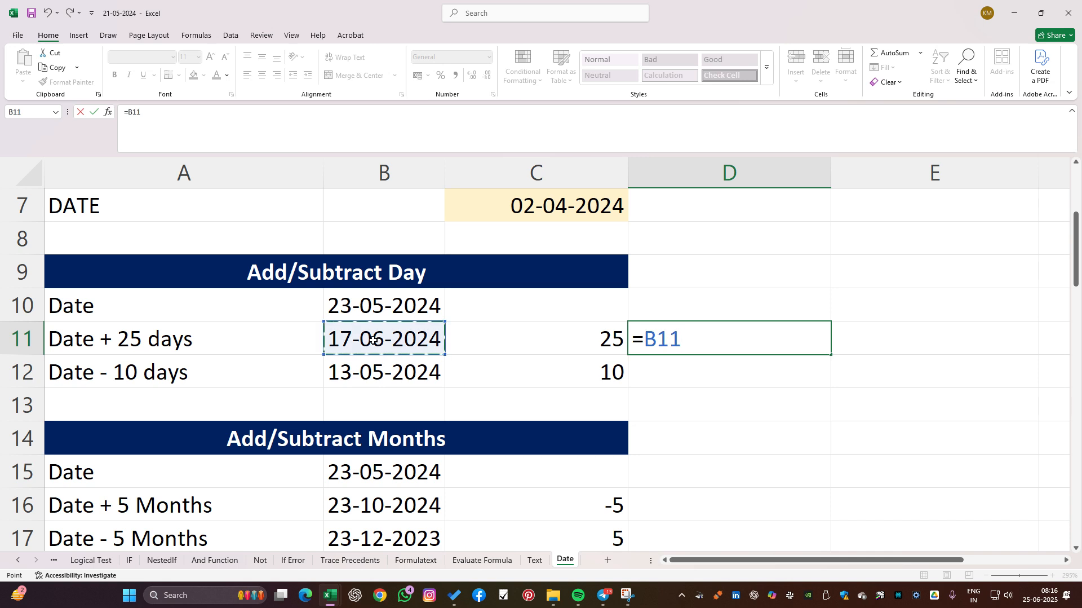
pyautogui.write('+')
pyautogui.click(583, 337)
pyautogui.press('Return')
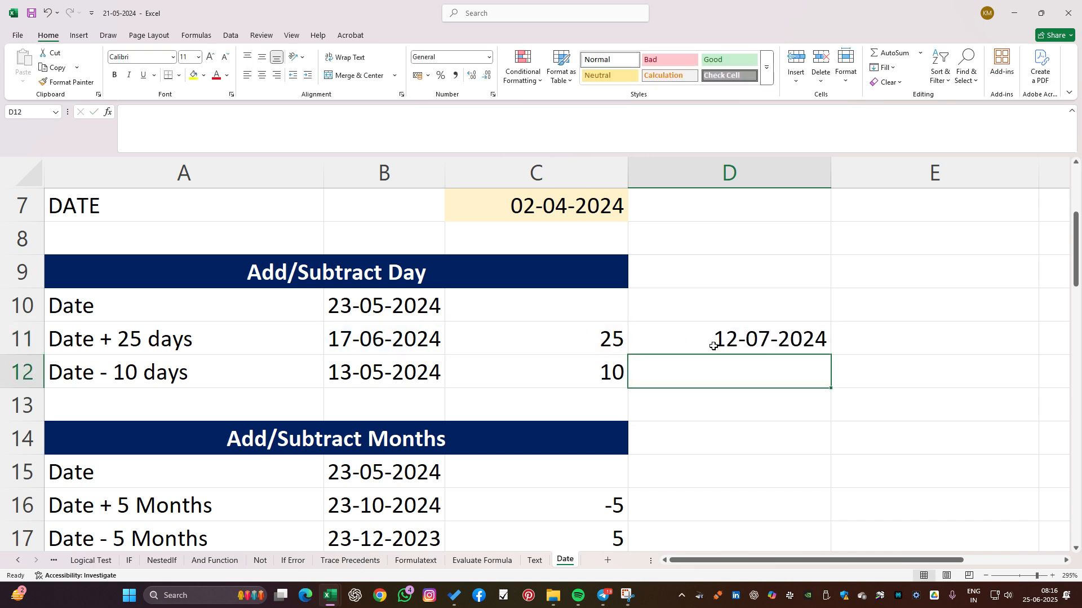
# Inspect the date addition formula in D11 and clear the cell.
pyautogui.click(713, 346)
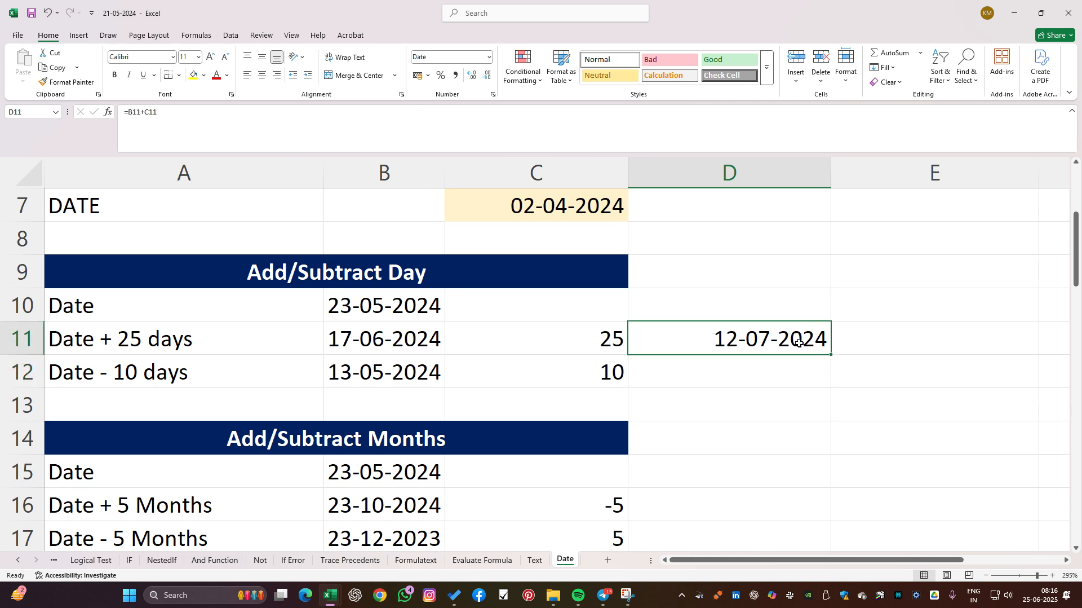
pyautogui.doubleClick(799, 342)
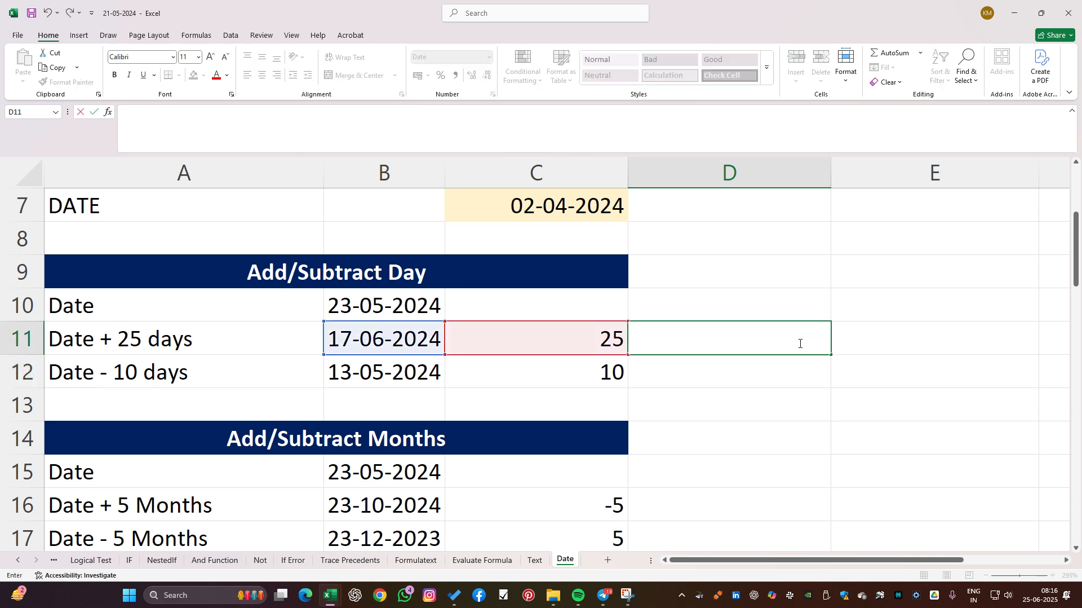
pyautogui.press('Escape')
pyautogui.press('Delete')
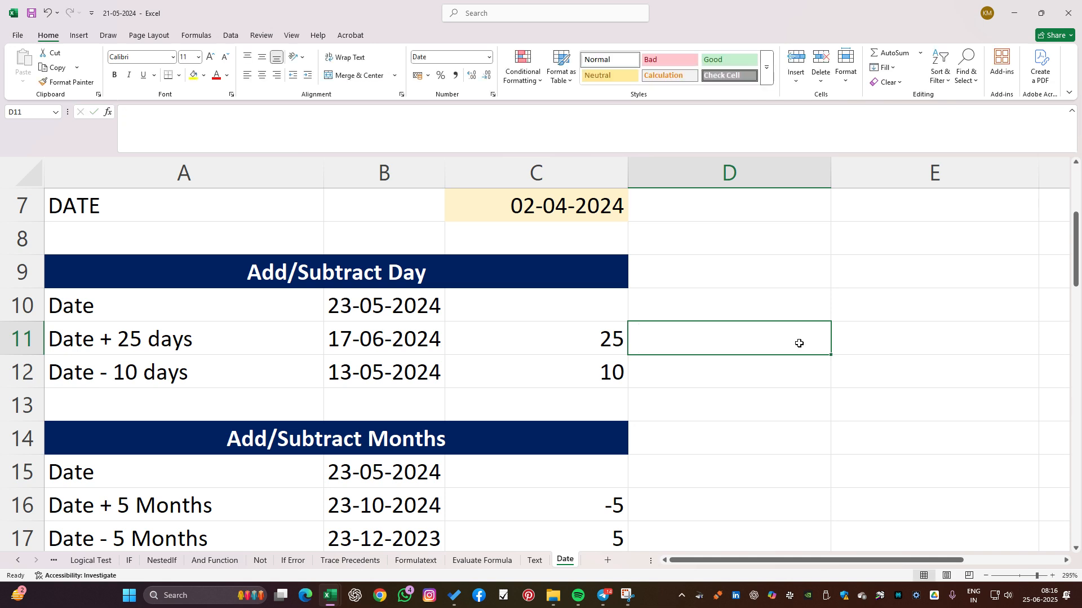
# Enter today's date, 25-06-2025, as a fixed value in D11 and the number of days, 60, in E11.
pyautogui.hotkey('ctrl', 'shift', ';')
pyautogui.press('Escape')
pyautogui.hotkey('ctrl', ';')
pyautogui.press('Return')
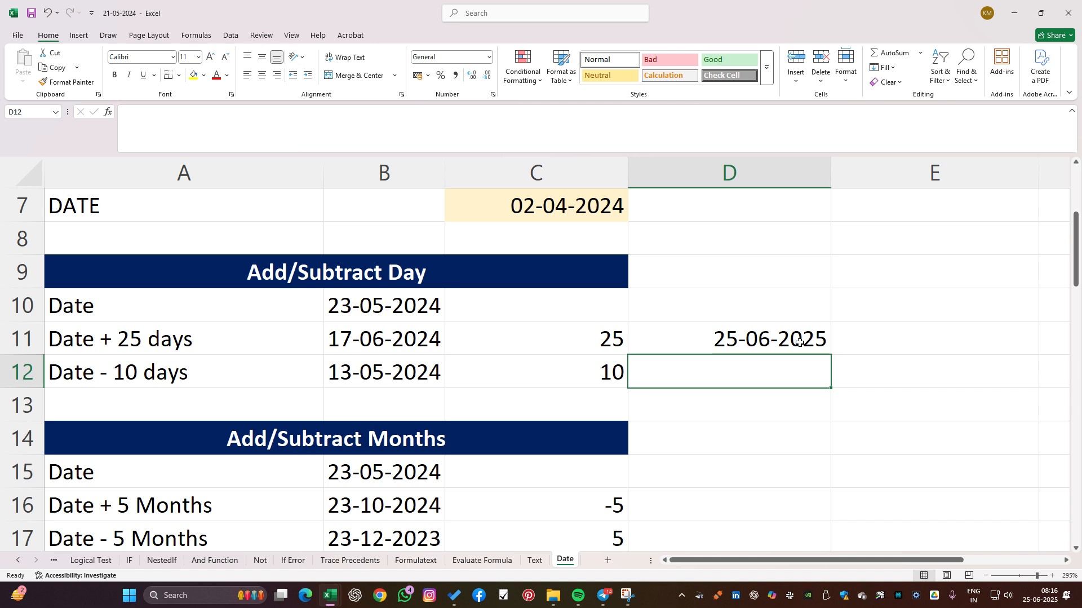
pyautogui.doubleClick(906, 338)
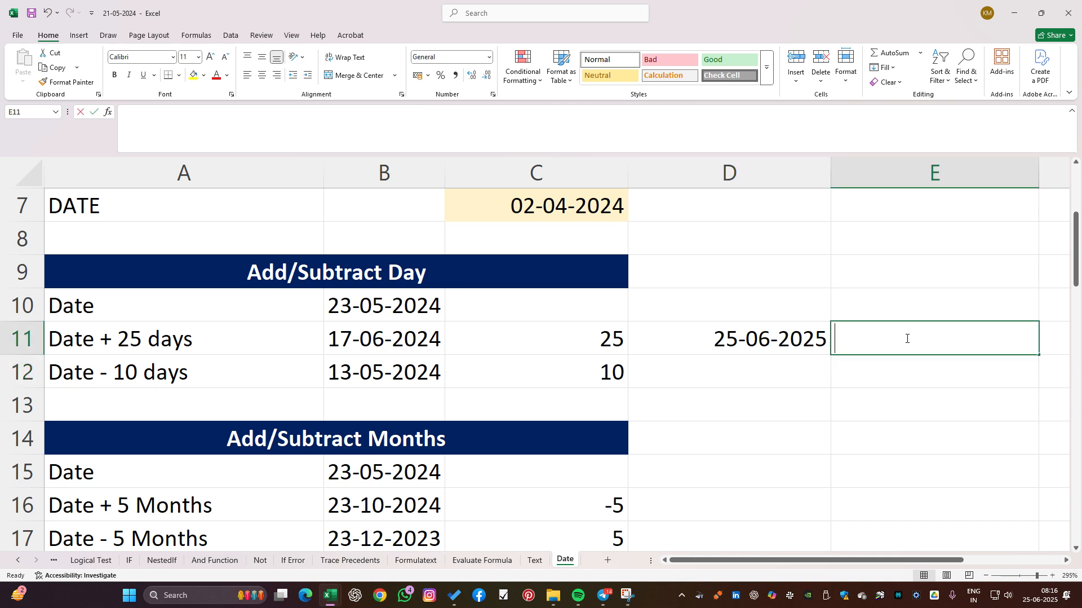
pyautogui.write('60')
pyautogui.press('Return')
# Add the days in E11 to the date in D11 with the formula =D11+E11 in E12.
pyautogui.write('=')
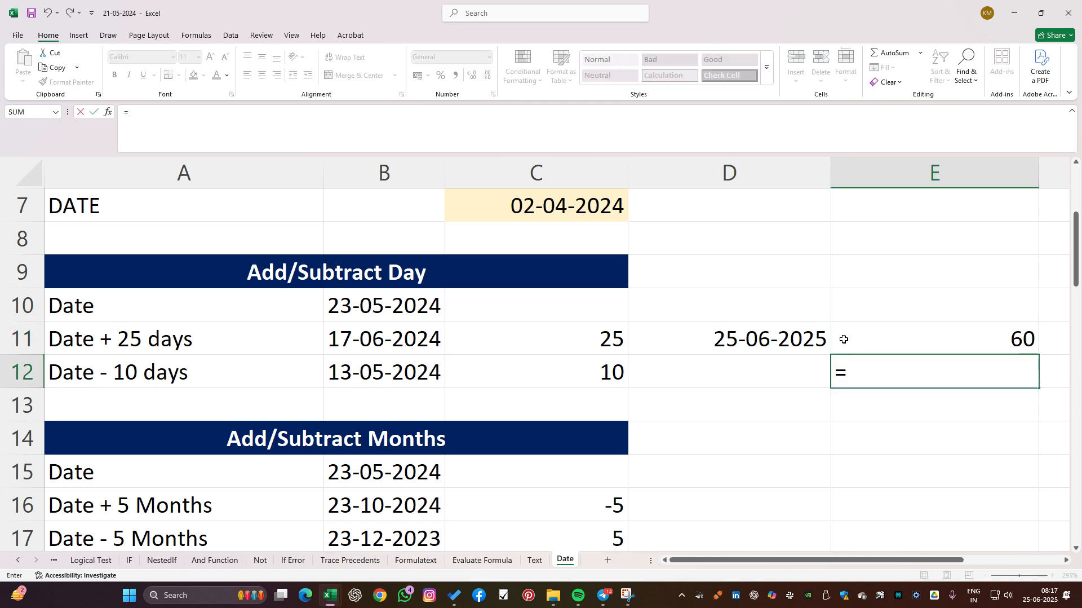
pyautogui.click(802, 334)
pyautogui.write('+')
pyautogui.click(962, 338)
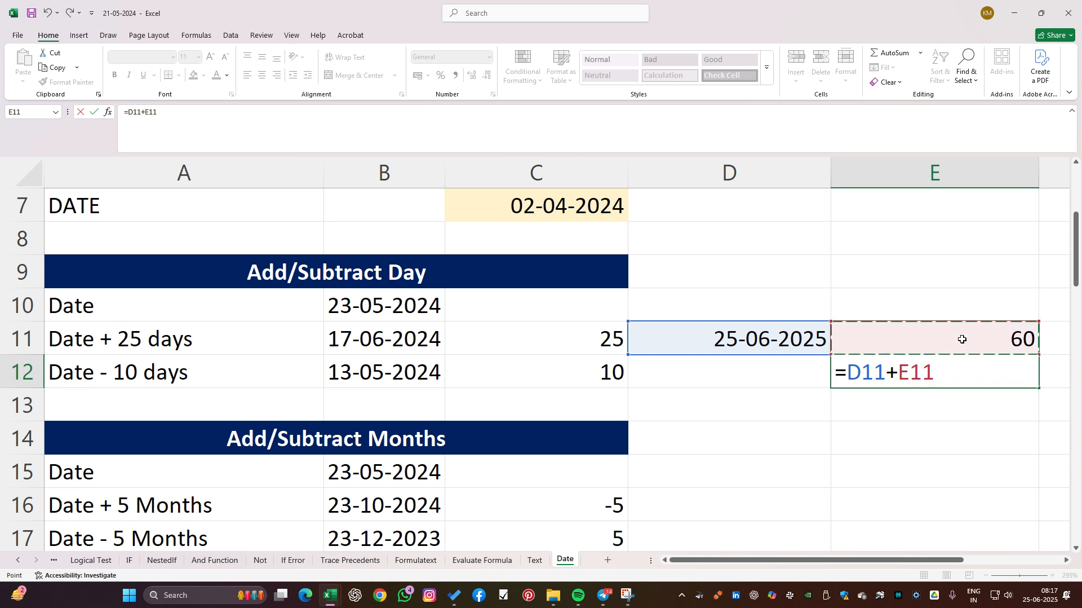
pyautogui.press('Return')
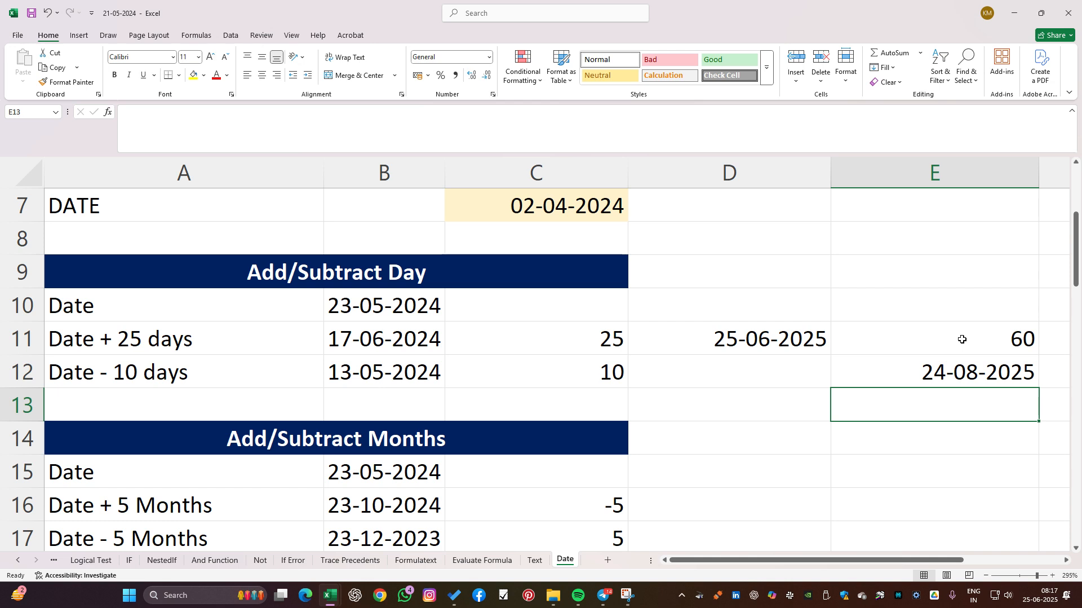
# Clear the trial date, day count and result from D11:E12.
pyautogui.click(775, 341)
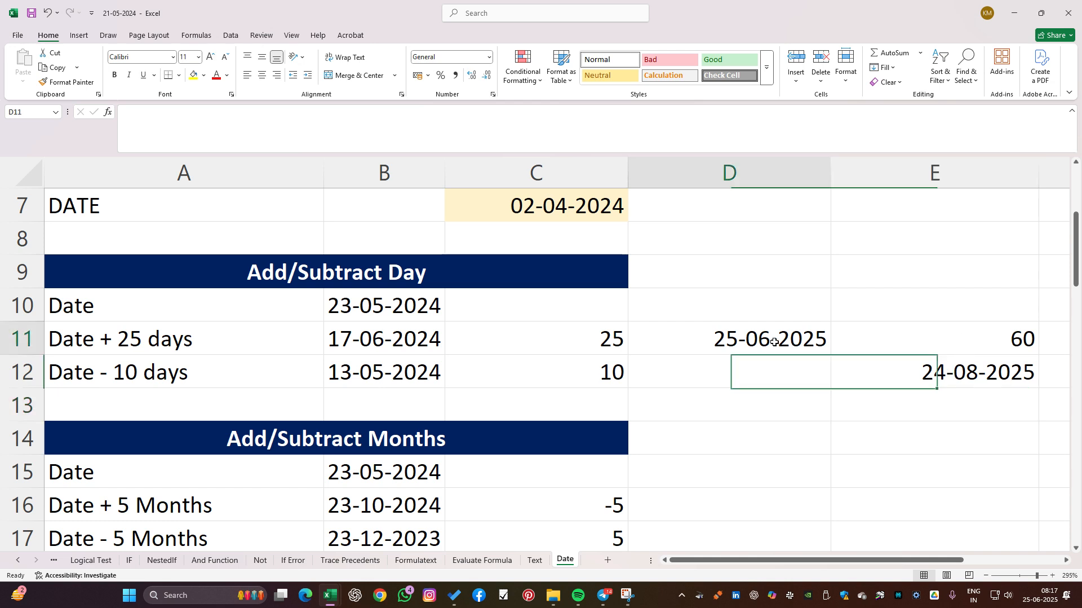
pyautogui.moveTo(775, 342)
pyautogui.mouseDown()
pyautogui.moveTo(942, 346)
pyautogui.moveTo(956, 375)
pyautogui.mouseUp()
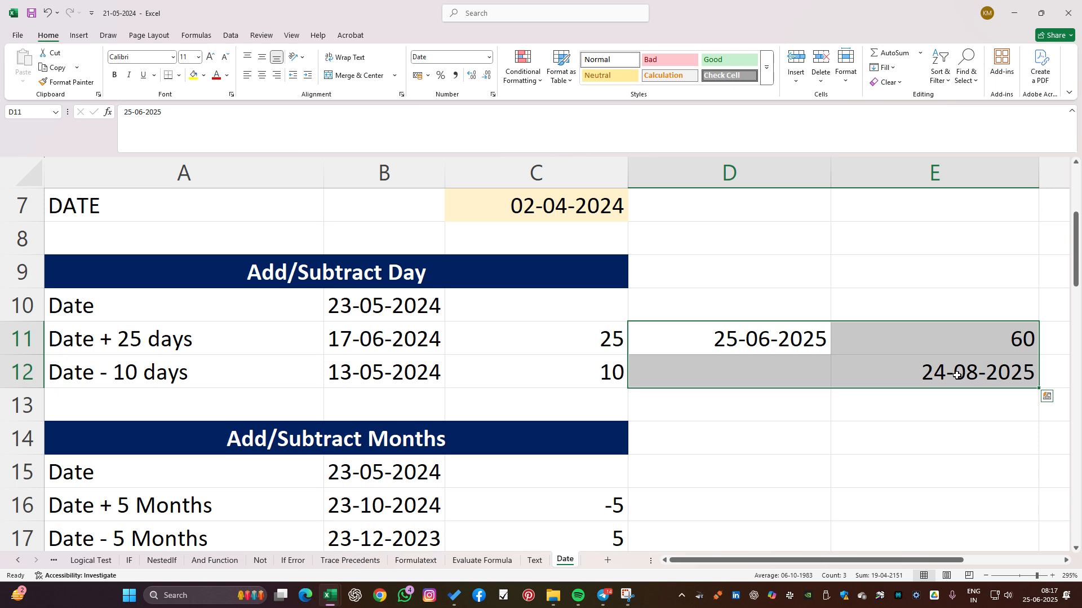
pyautogui.press('Delete')
pyautogui.click(137, 379)
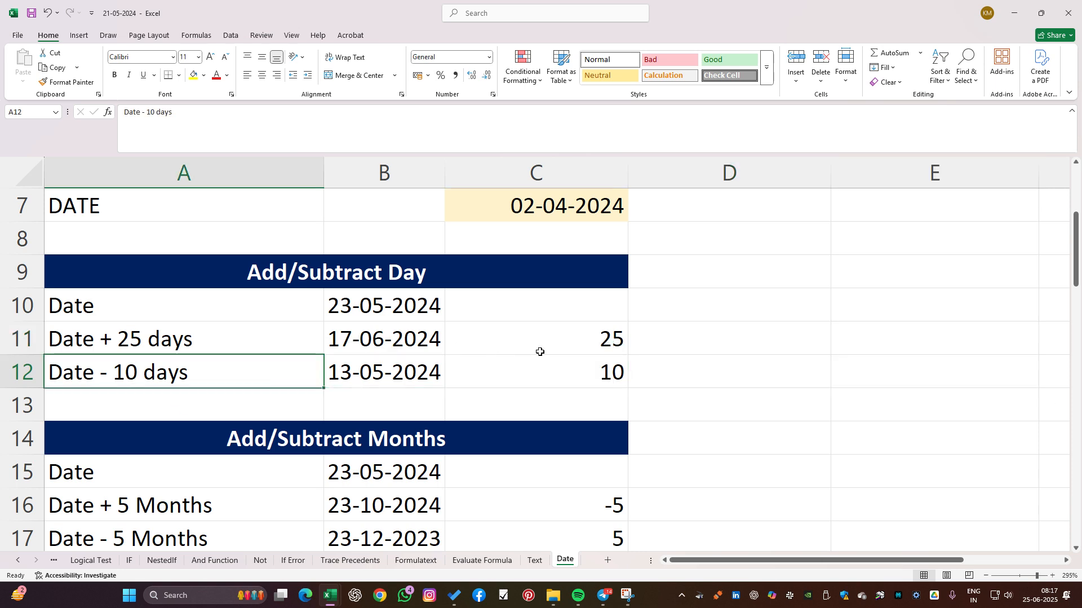
# In the Add/Subtract Months section, enter today's date, 25-06-2025, in D16 and 48 months in E16.
pyautogui.scroll(-1, 568, 406)
pyautogui.click(758, 399)
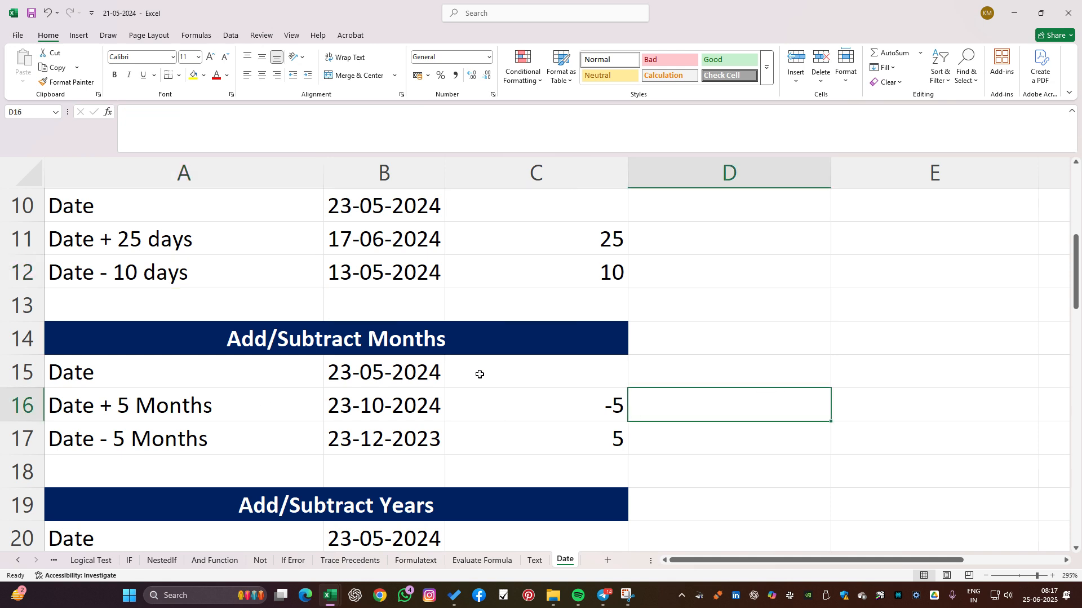
pyautogui.click(394, 406)
pyautogui.click(776, 403)
pyautogui.hotkey('ctrl', ';')
pyautogui.press('Return')
pyautogui.press('Up')
pyautogui.press('Right')
pyautogui.write('48')
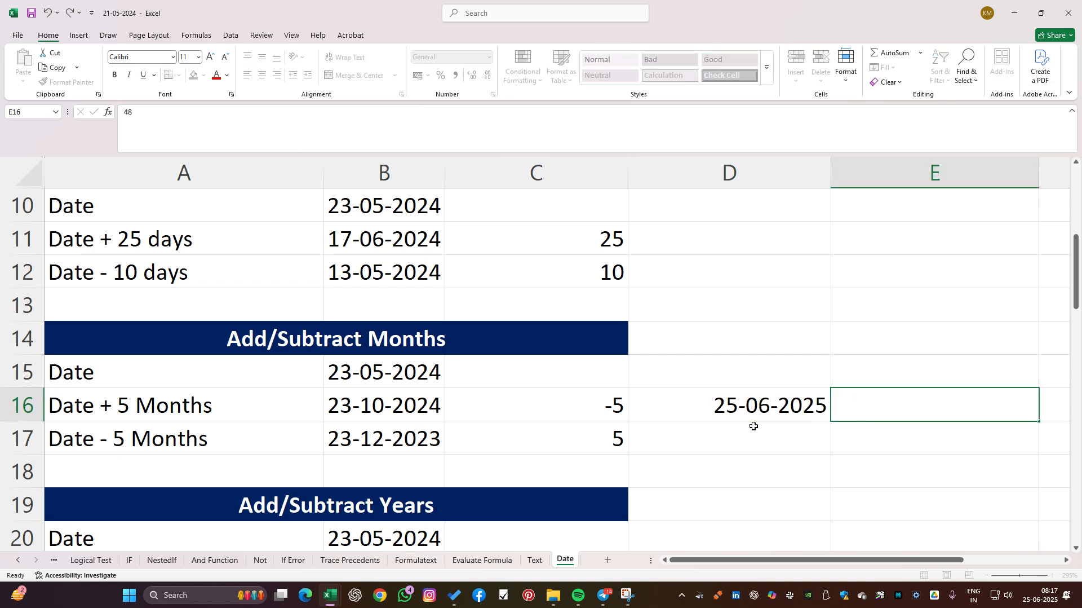
pyautogui.press('Return')
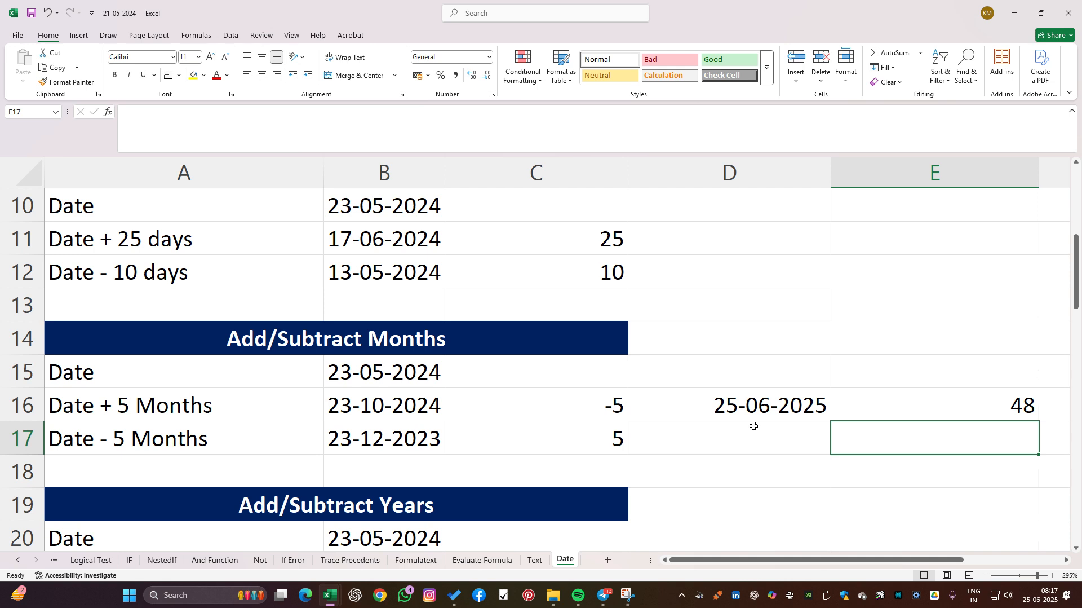
# Add the months in E16 to the date in D16 with the formula =EDATE(D16,E16) in E17.
pyautogui.press('F2')
pyautogui.write('=E')
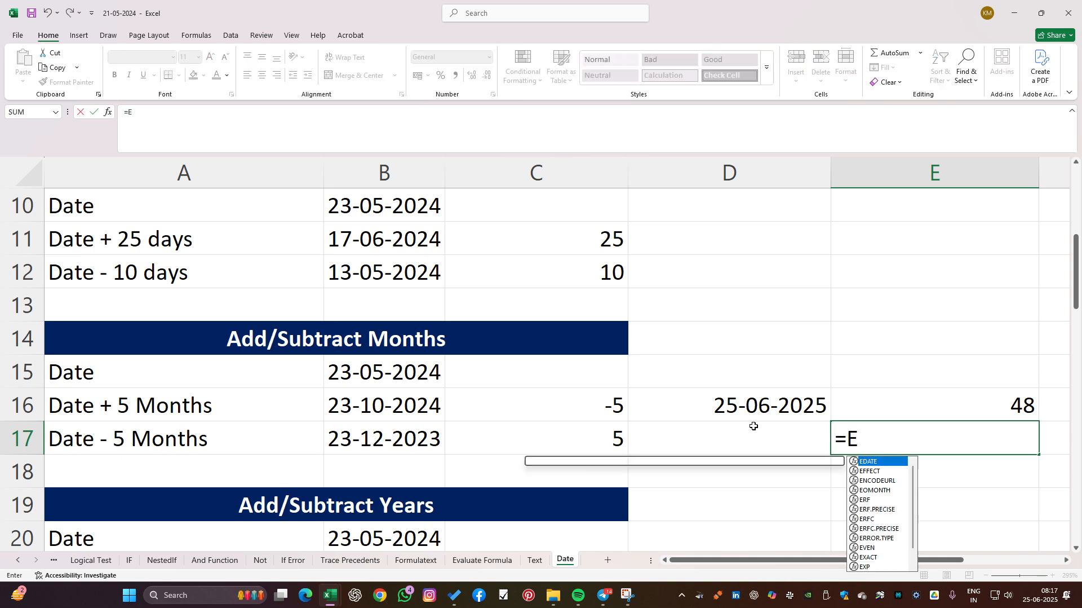
pyautogui.write('DATE(')
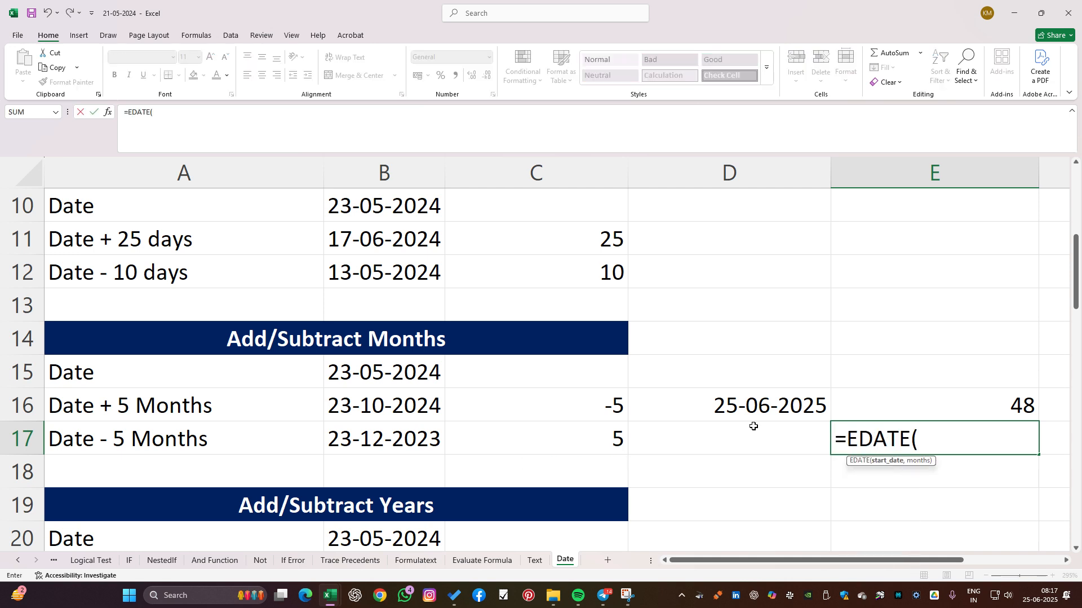
pyautogui.click(763, 404)
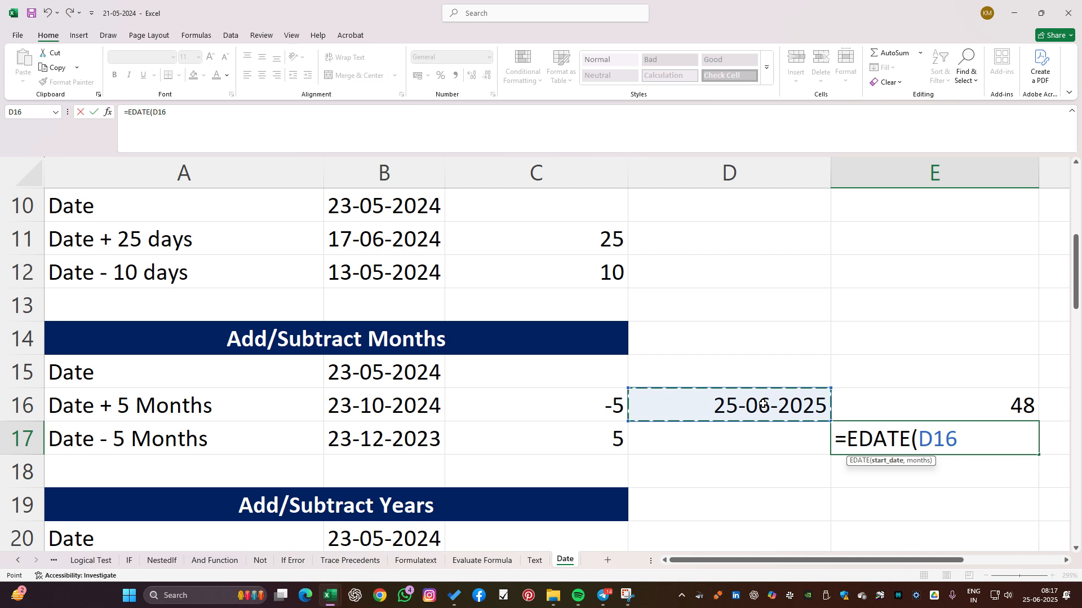
pyautogui.write(',')
pyautogui.click(933, 404)
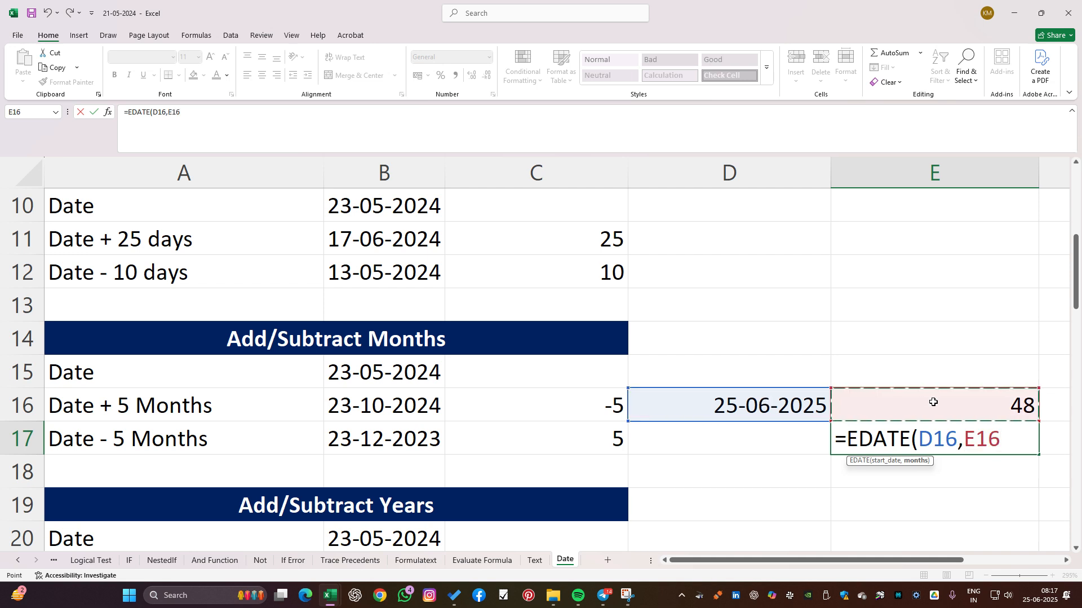
pyautogui.press('Return')
# Format the EDATE result in E17 as Short Date.
pyautogui.click(959, 440)
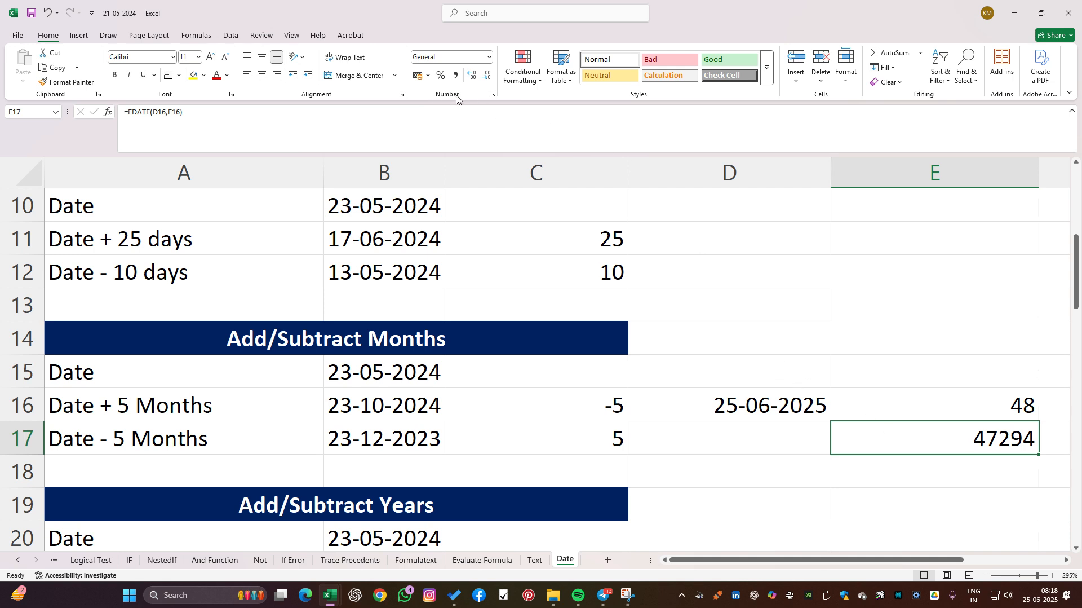
pyautogui.click(489, 57)
pyautogui.click(488, 58)
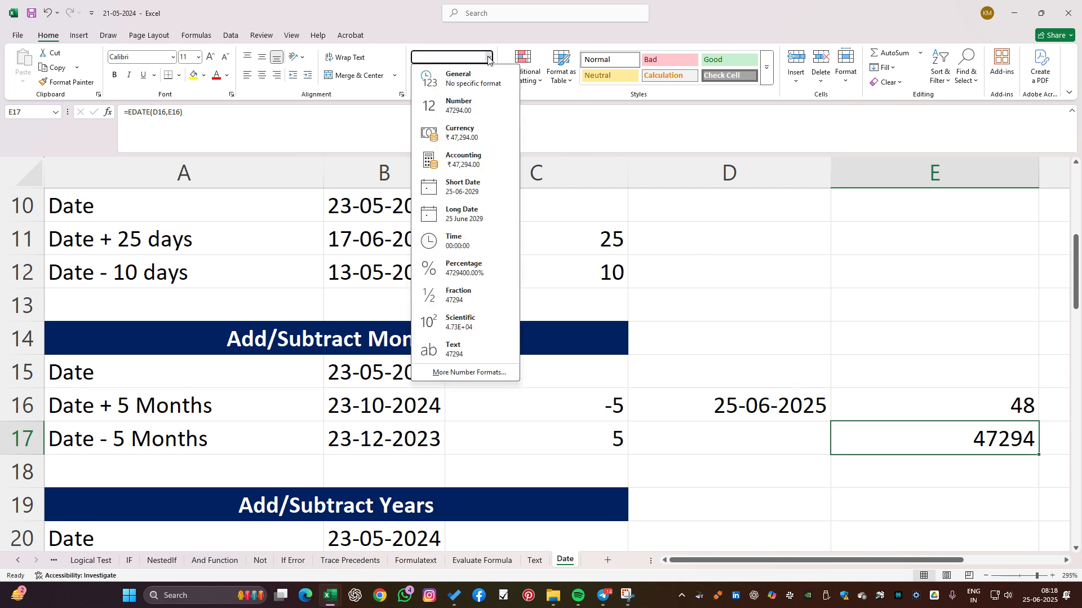
pyautogui.click(478, 192)
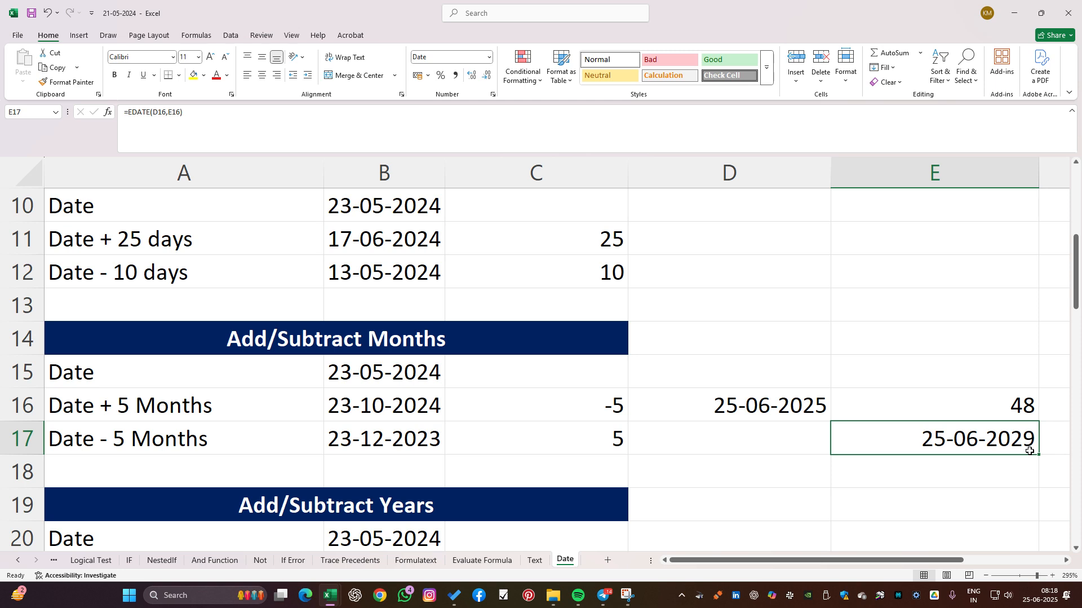
# Examine the EDATE formula in E17 together with its start date in D16 and months in E16.
pyautogui.click(809, 398)
pyautogui.click(950, 400)
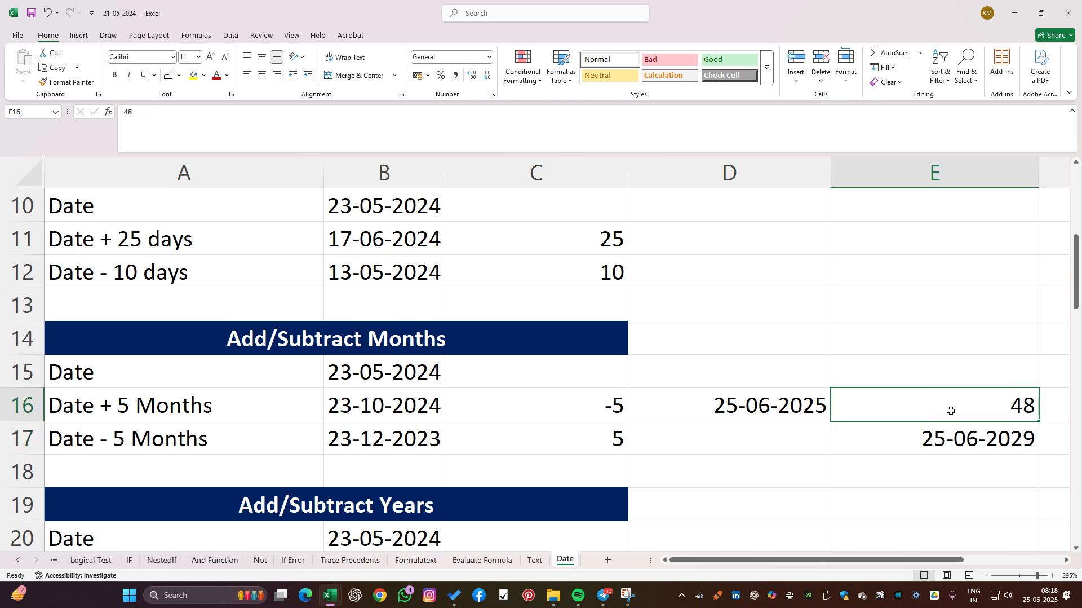
pyautogui.click(962, 447)
pyautogui.click(135, 115)
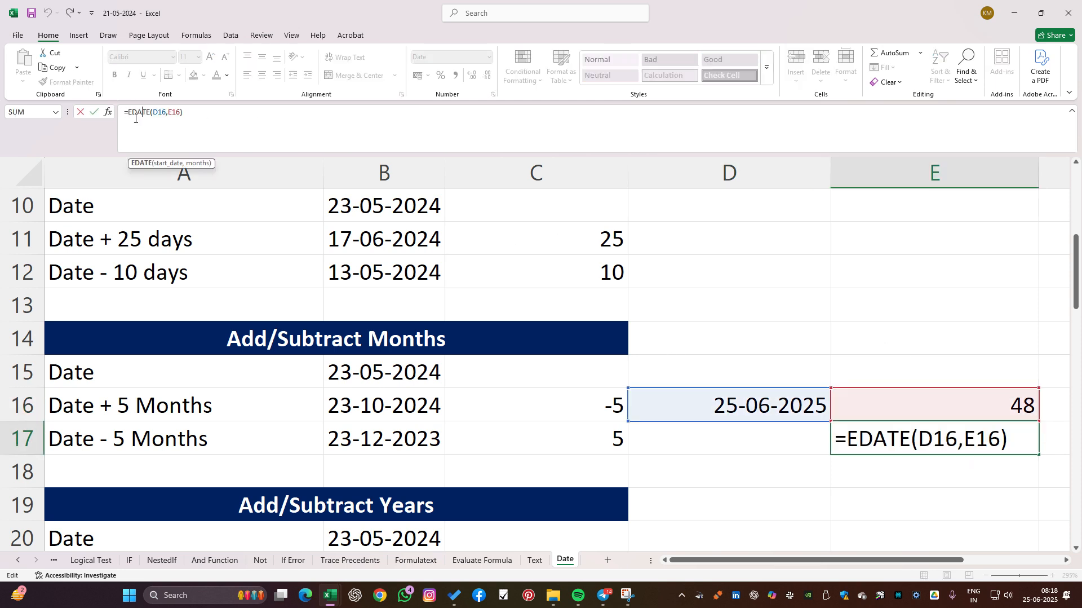
pyautogui.moveTo(128, 113); pyautogui.dragTo(150, 113)
pyautogui.click(161, 113)
pyautogui.click(172, 113)
pyautogui.press('Return')
# Check the start date, end date and network days cells in the Networkdays section.
pyautogui.scroll(-3, 711, 362)
pyautogui.click(369, 407)
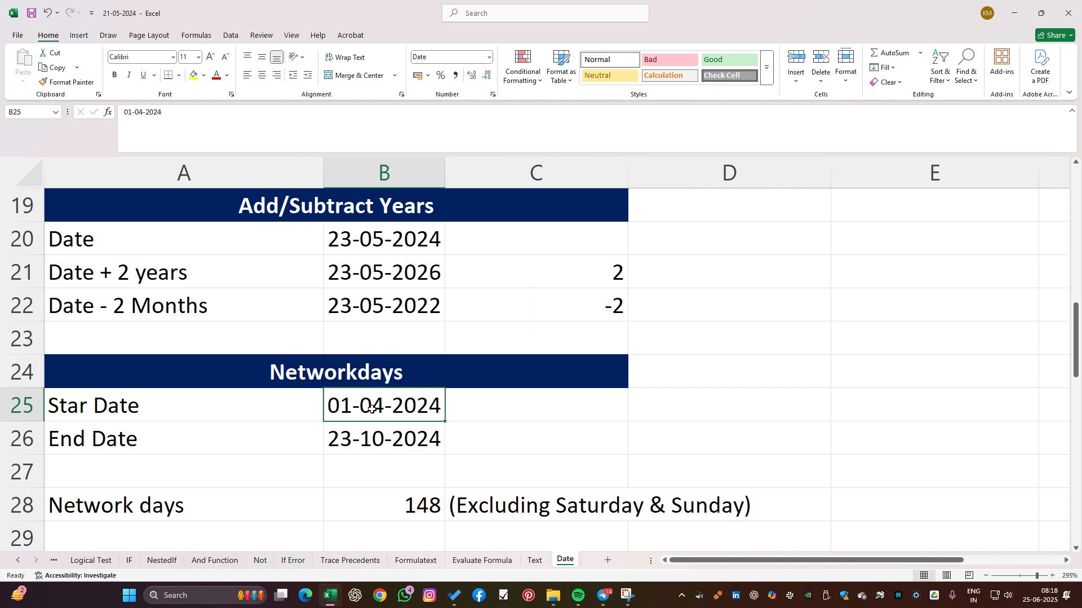
pyautogui.click(429, 490)
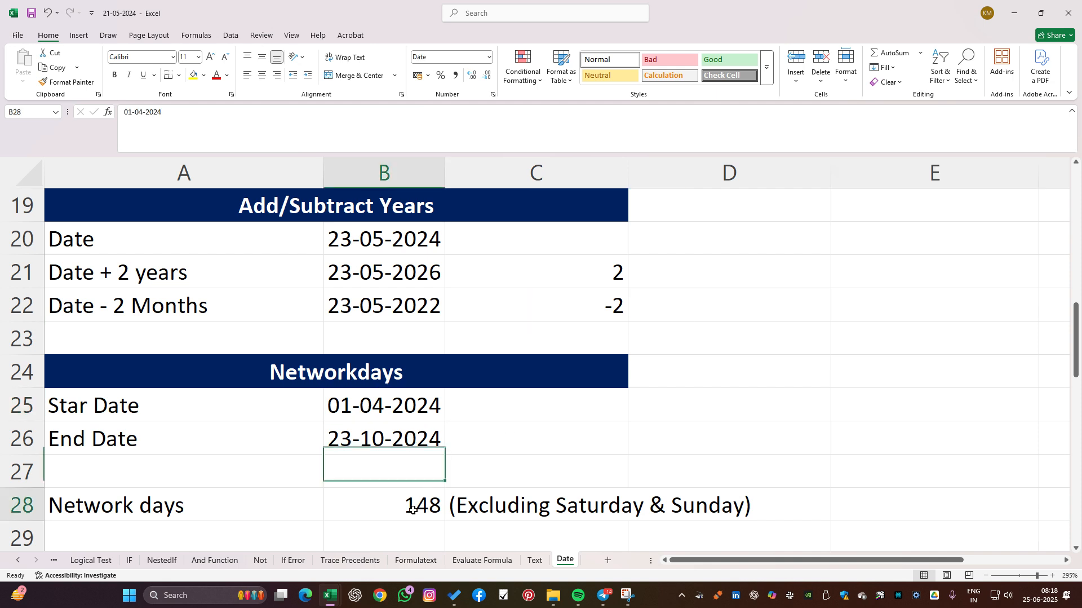
pyautogui.click(411, 434)
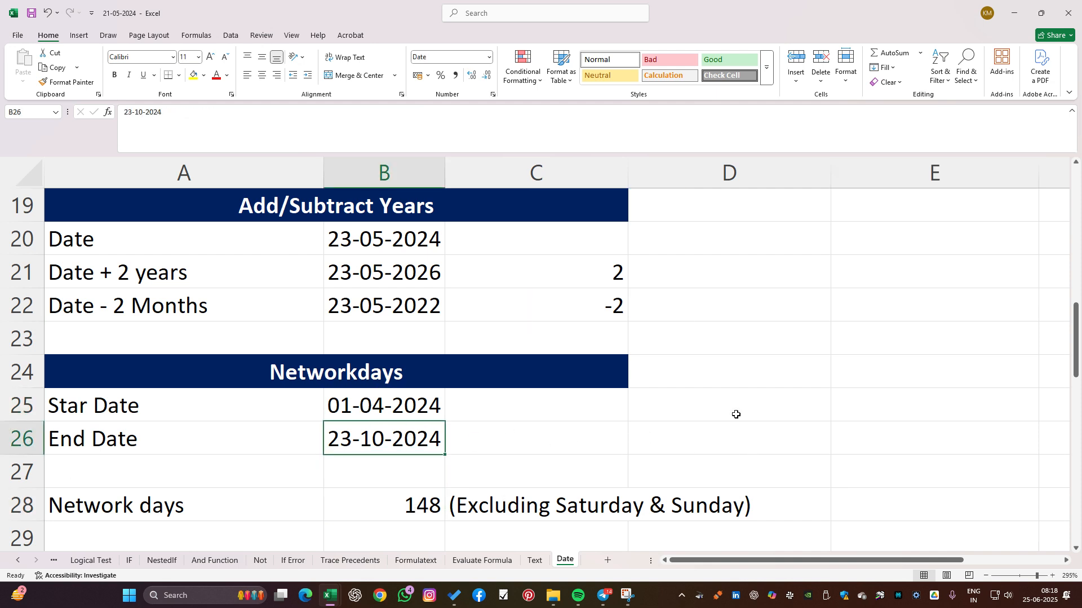
# Examine the EDATE formula in B21 and its years value in C21 in the Add/Subtract Years section.
pyautogui.scroll(1, 475, 344)
pyautogui.scroll(2, 475, 343)
pyautogui.click(391, 345)
pyautogui.click(406, 370)
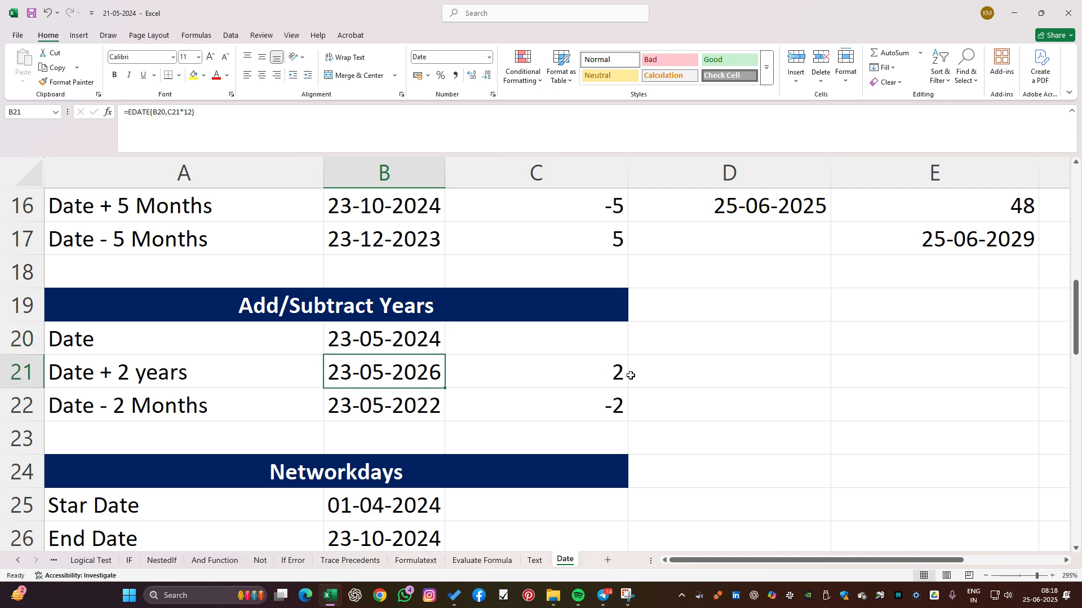
pyautogui.click(620, 372)
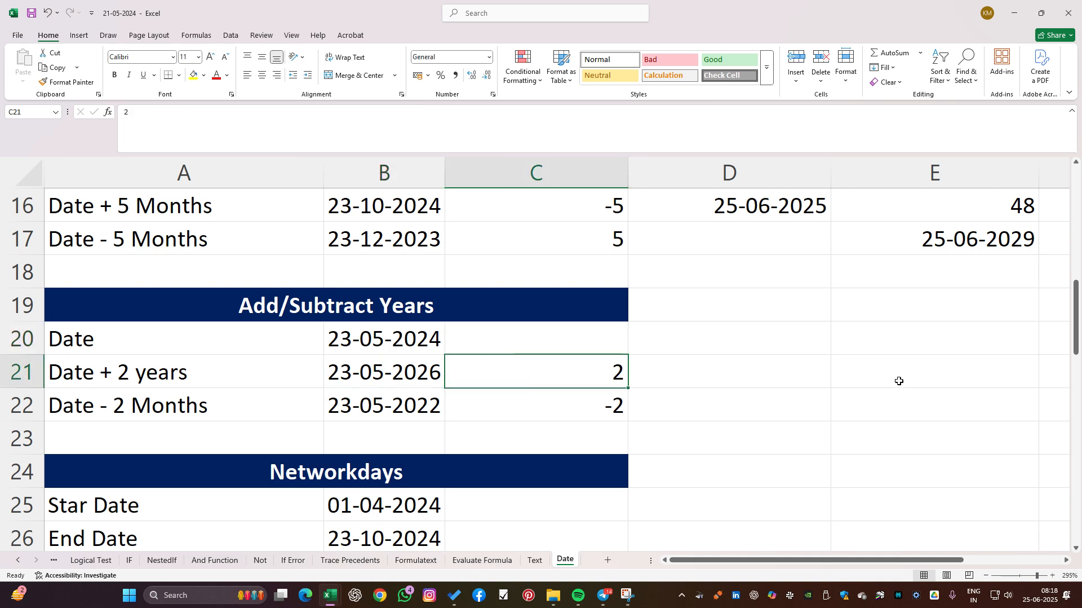
# Add 12 years to the date in D16 with the formula =EDATE(D16,12*12) in D21.
pyautogui.click(791, 374)
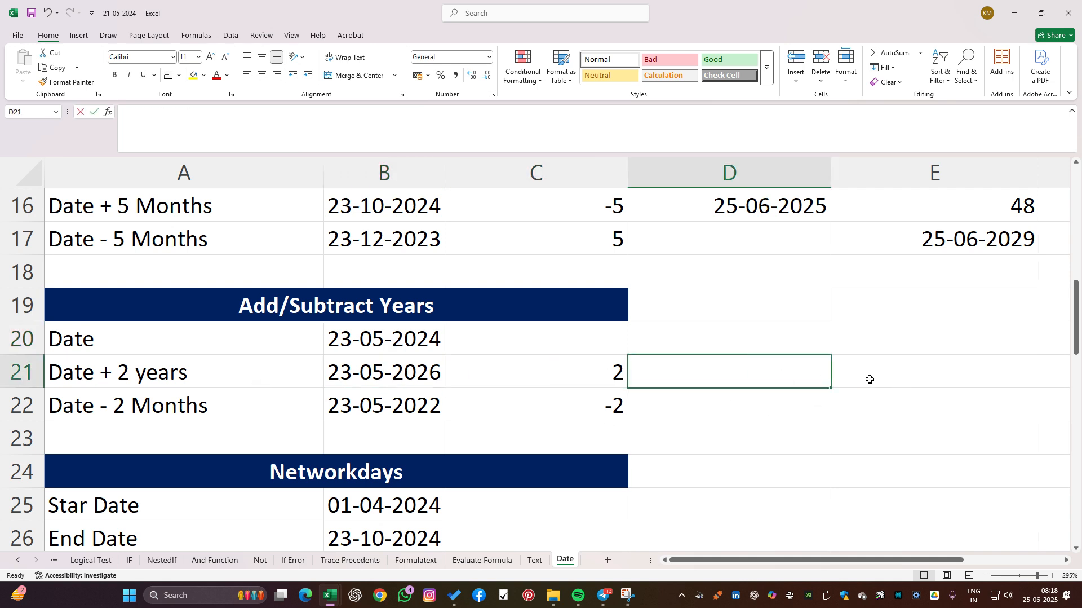
pyautogui.write('=EDATE(')
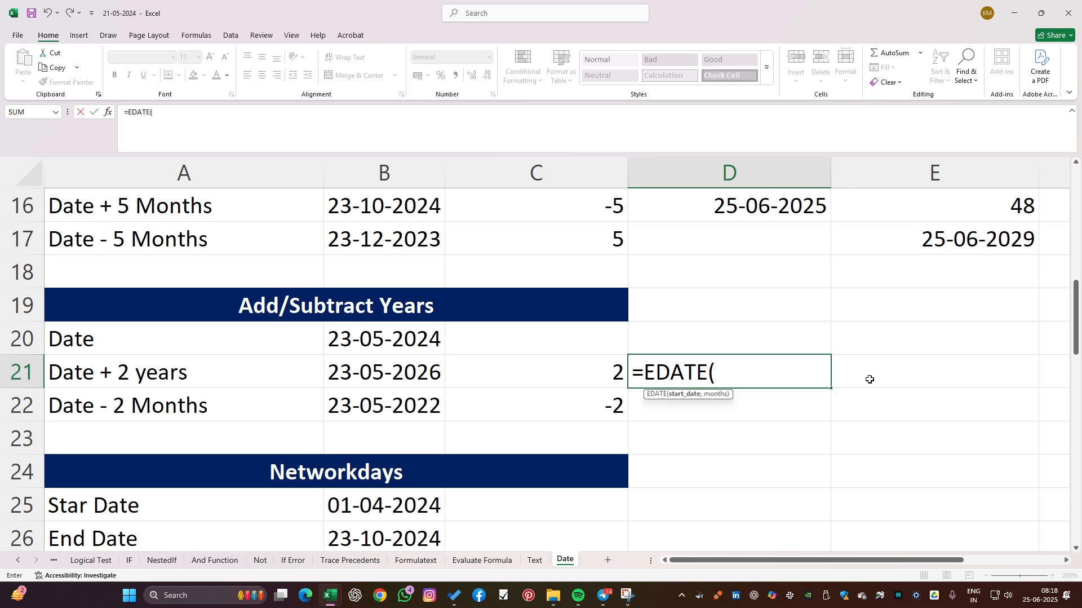
pyautogui.write(',')
pyautogui.click(756, 200)
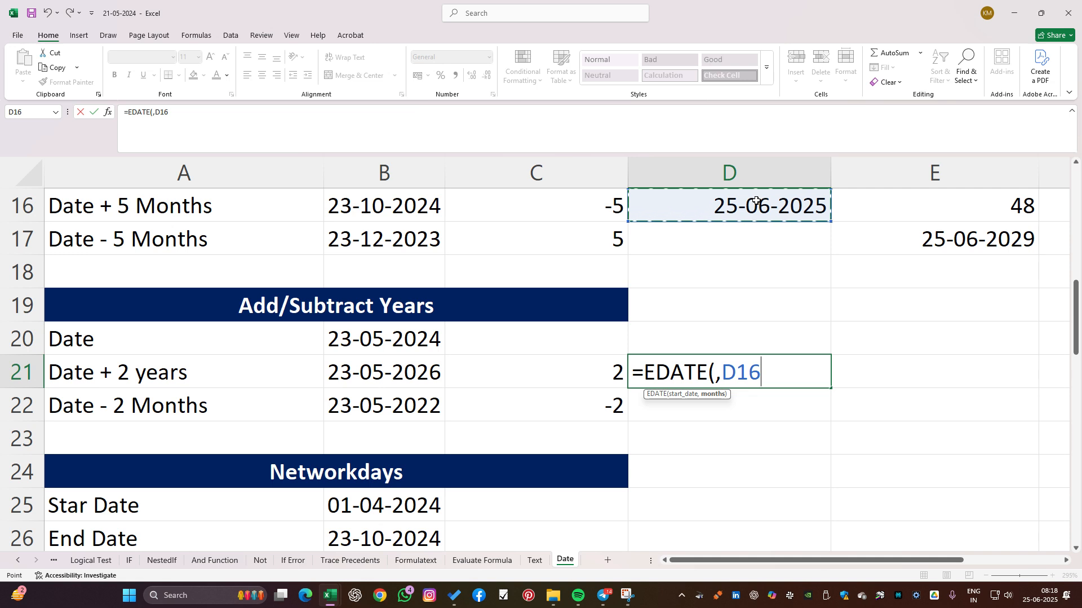
pyautogui.press('BackSpace')
pyautogui.press('BackSpace')
pyautogui.press('BackSpace')
pyautogui.press('BackSpace')
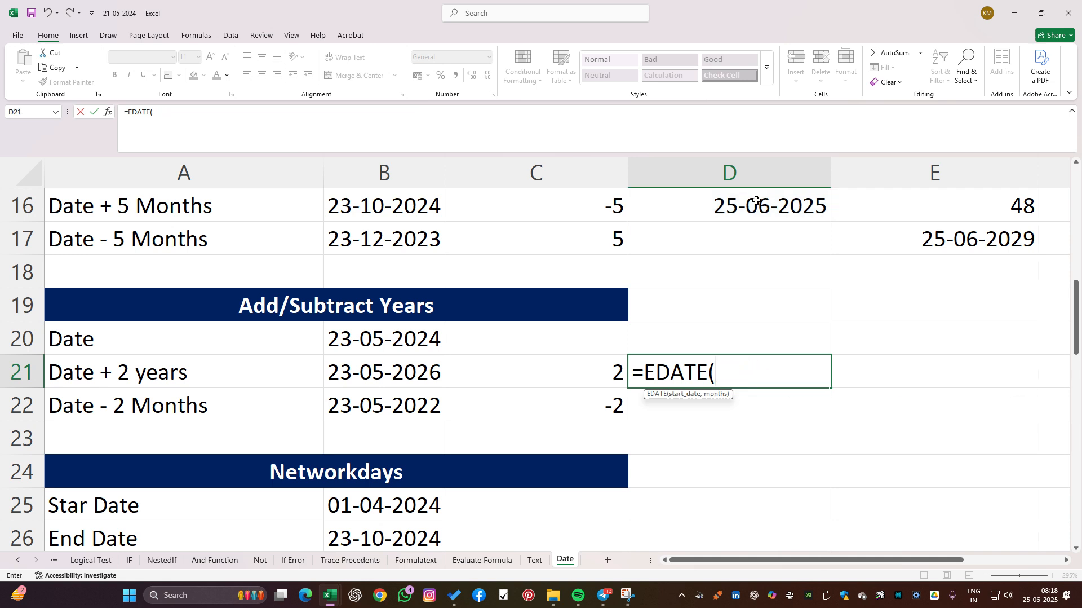
pyautogui.click(757, 200)
pyautogui.write(',')
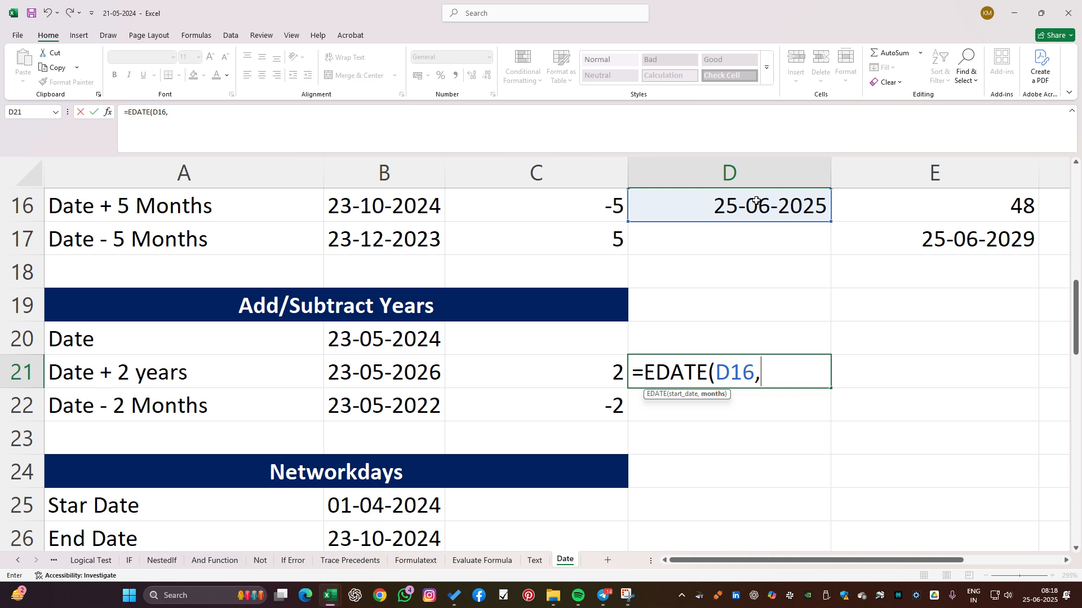
pyautogui.write('12*12')
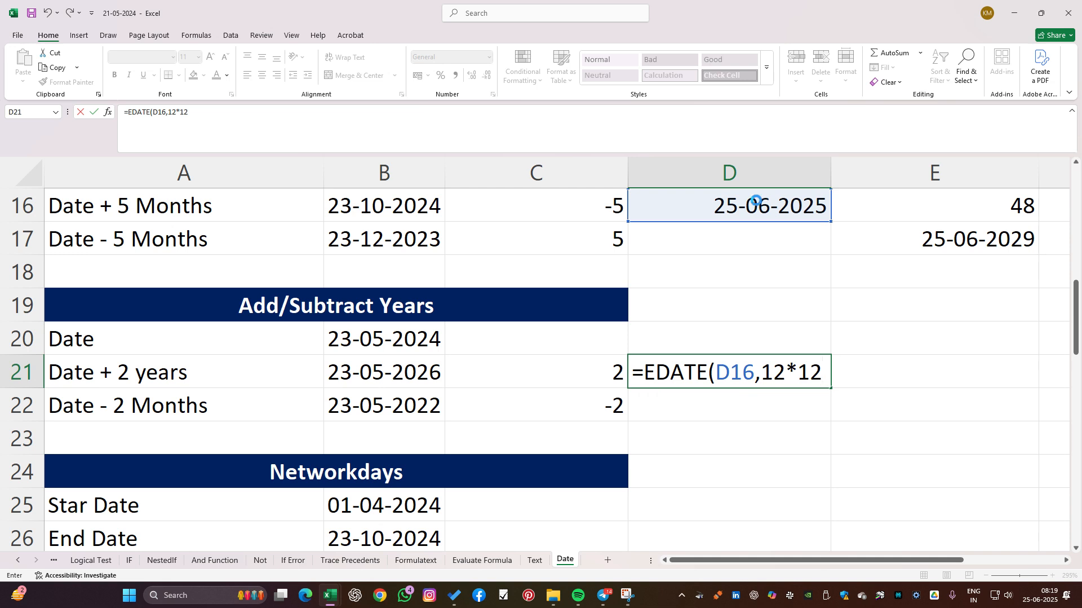
pyautogui.press('Return')
pyautogui.press('Up')
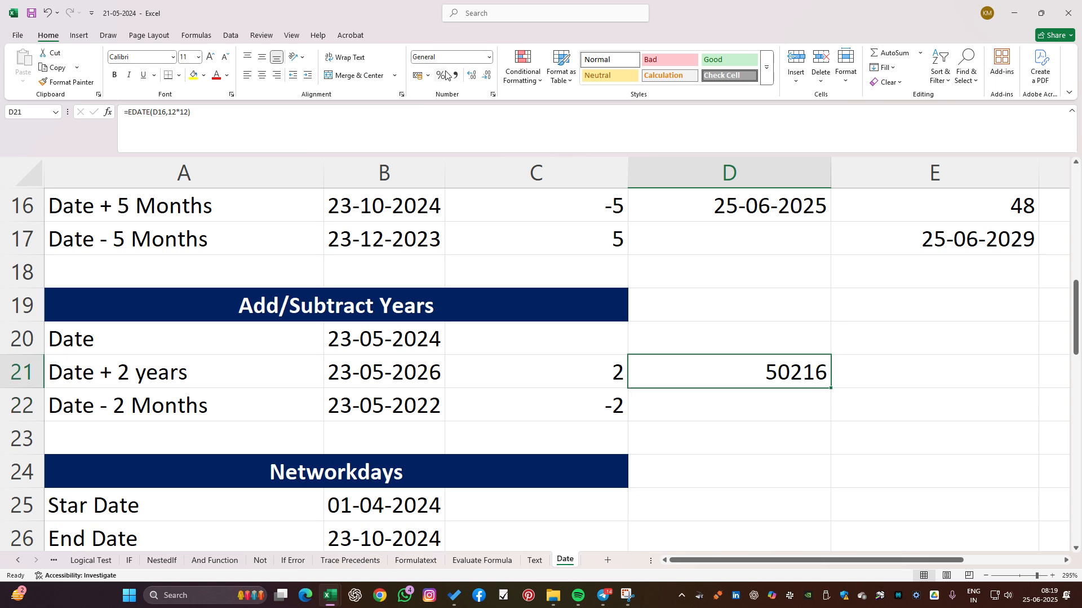
# Format the EDATE result in D21 as Short Date and clear the cell's contents.
pyautogui.click(489, 57)
pyautogui.click(468, 186)
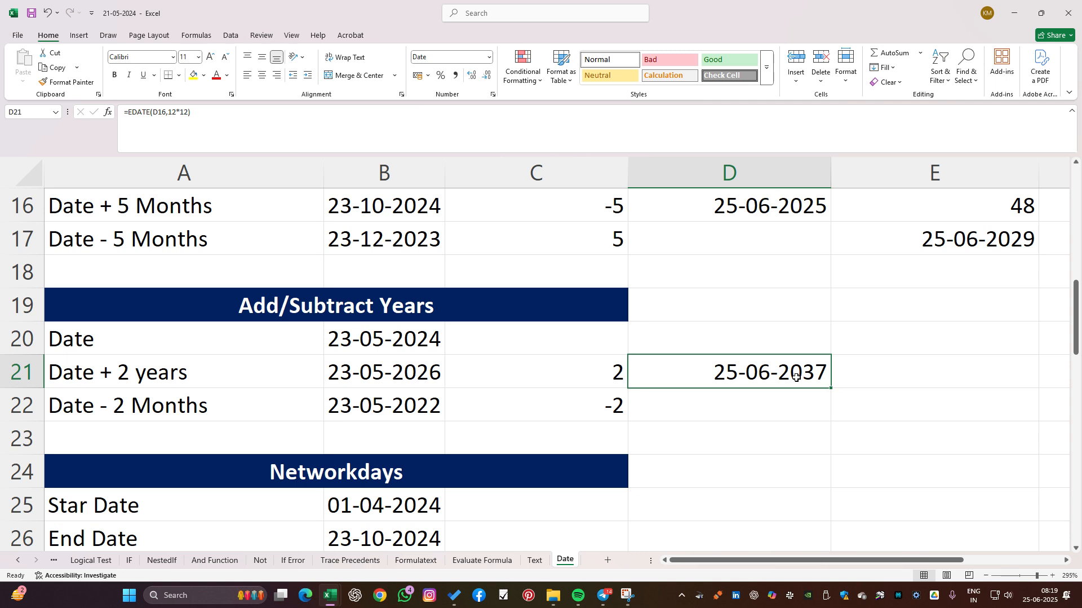
pyautogui.press('Delete')
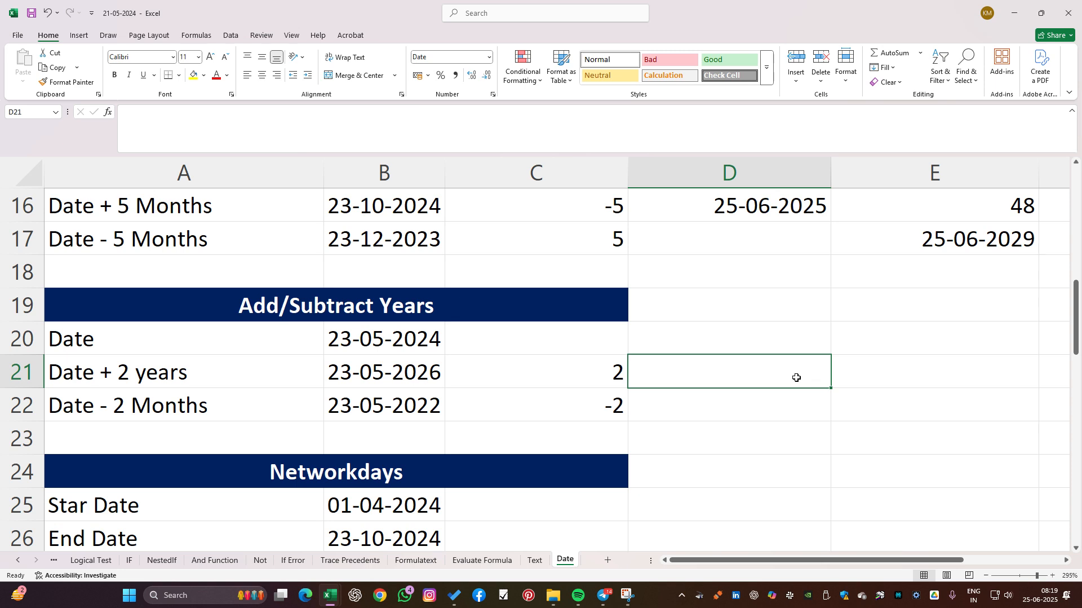
# Insert the current date, 25-06-2025, as a fixed value in D25 beside the Networkdays start date row.
pyautogui.scroll(-1, 796, 377)
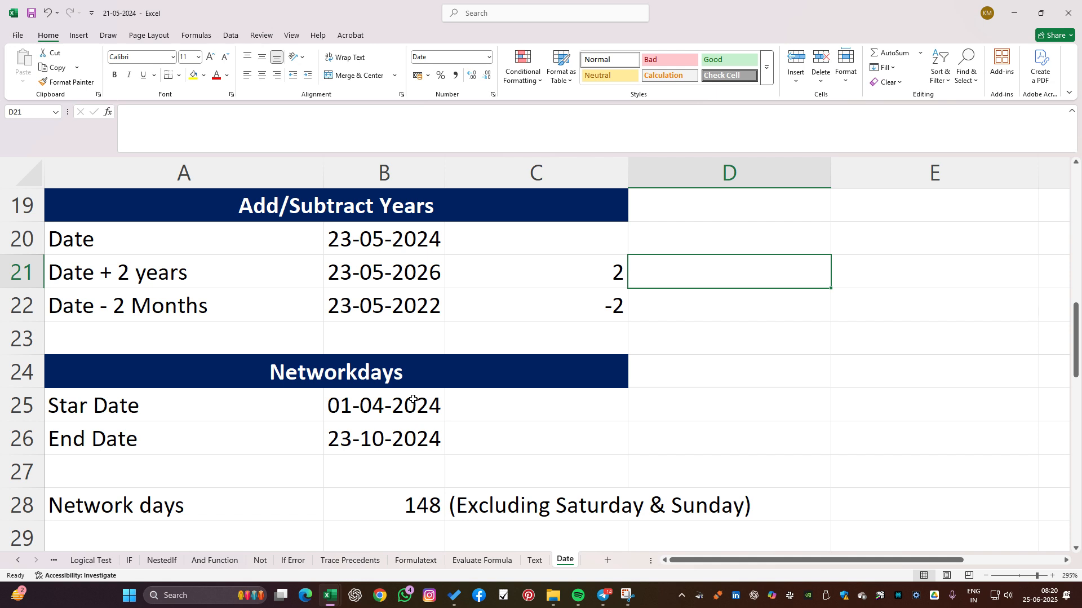
pyautogui.click(750, 408)
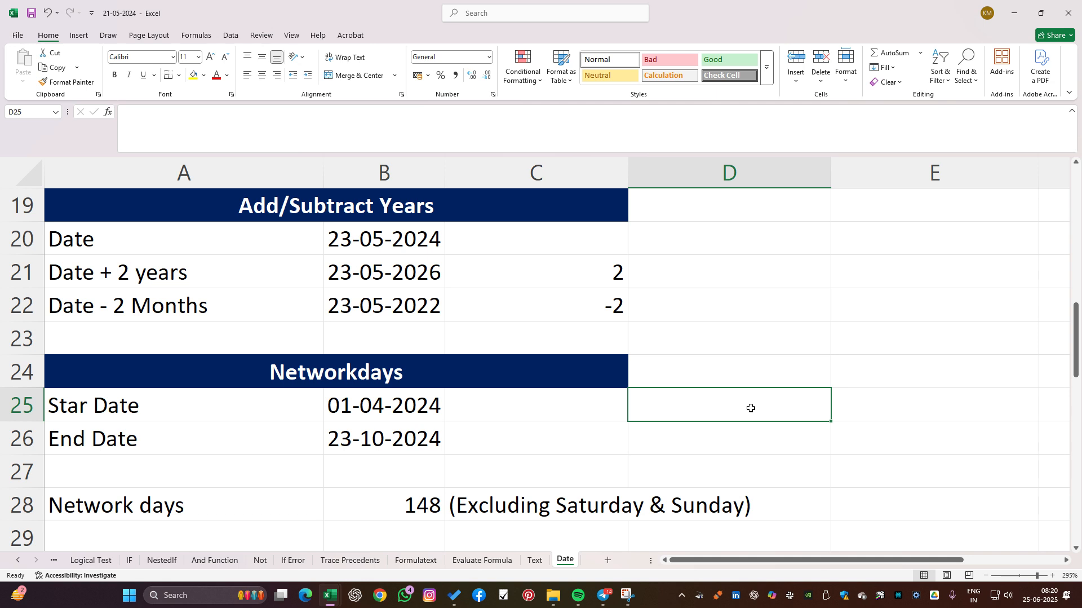
pyautogui.hotkey('ctrl', ';')
pyautogui.press('Return')
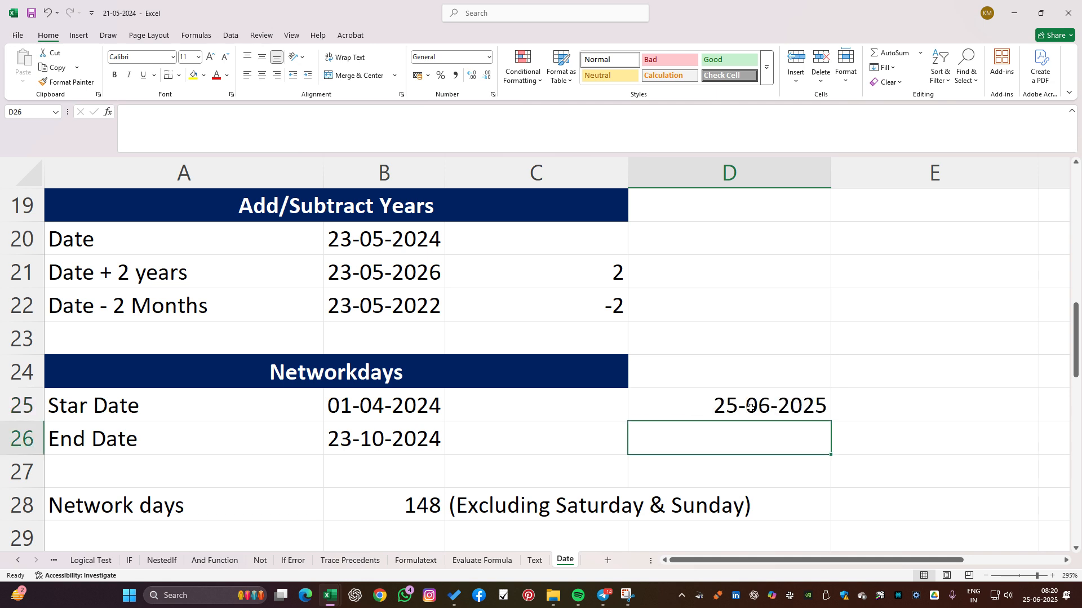
# Enter 31-03-2026 as the end date in E25.
pyautogui.click(950, 417)
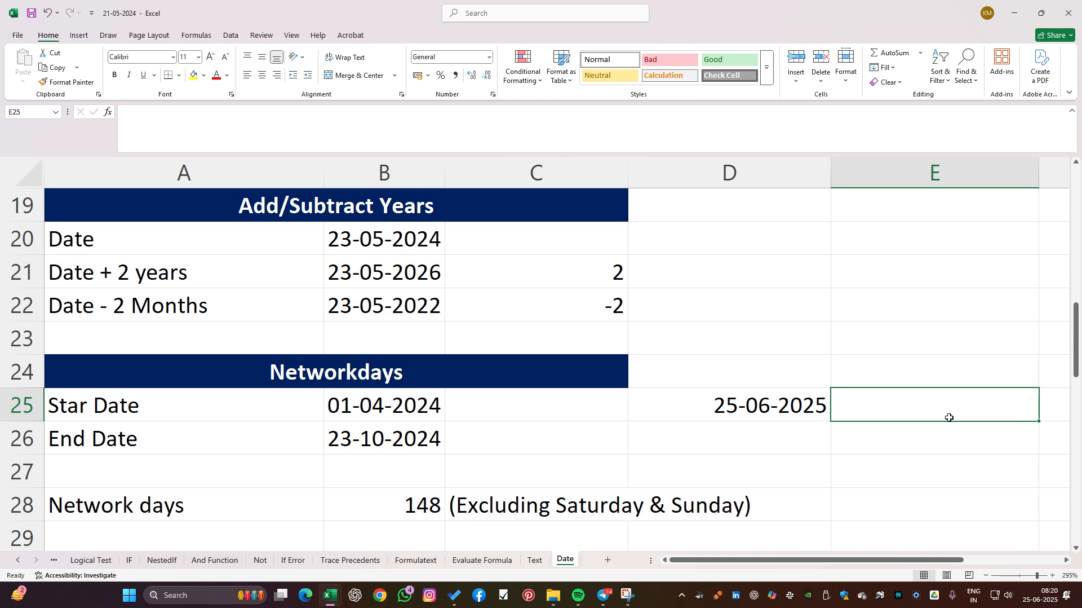
pyautogui.write('31-0')
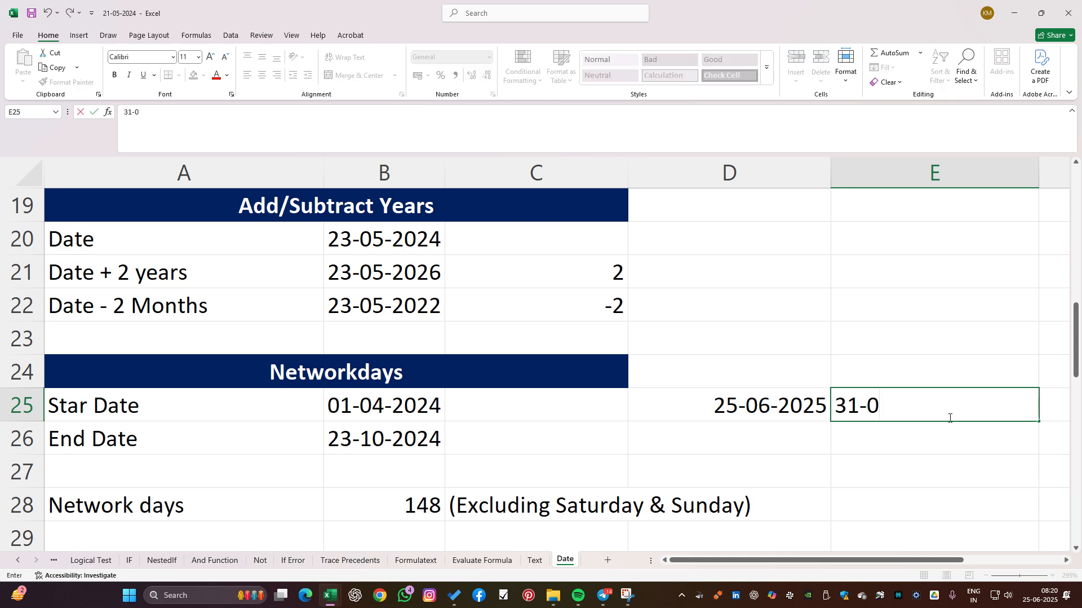
pyautogui.write('3-2026')
pyautogui.press('Return')
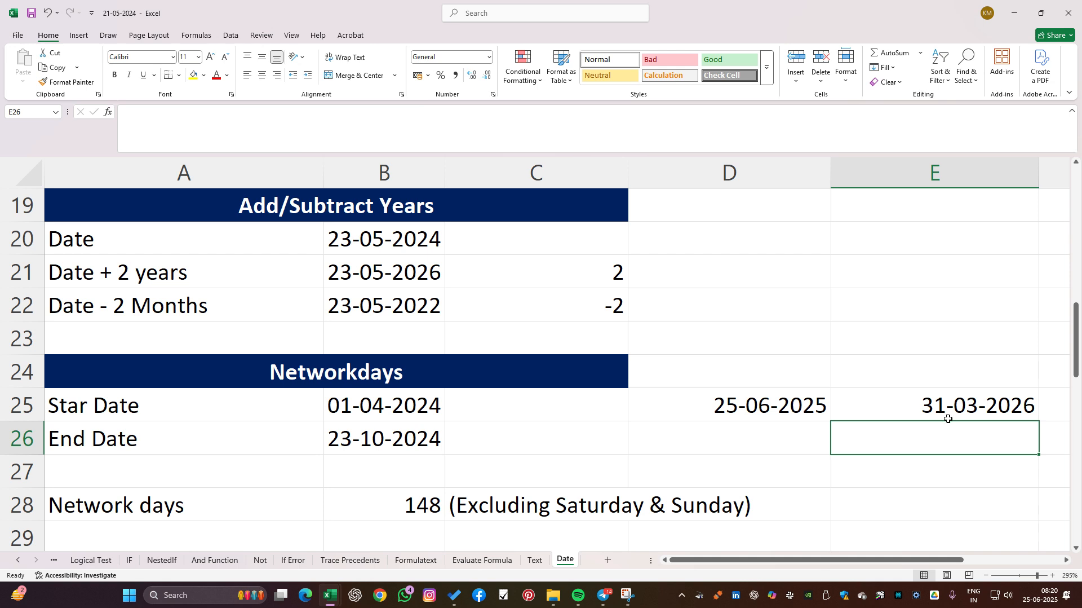
# Calculate the total days between the two dates with the formula =E25-D25 in E26.
pyautogui.click(906, 366)
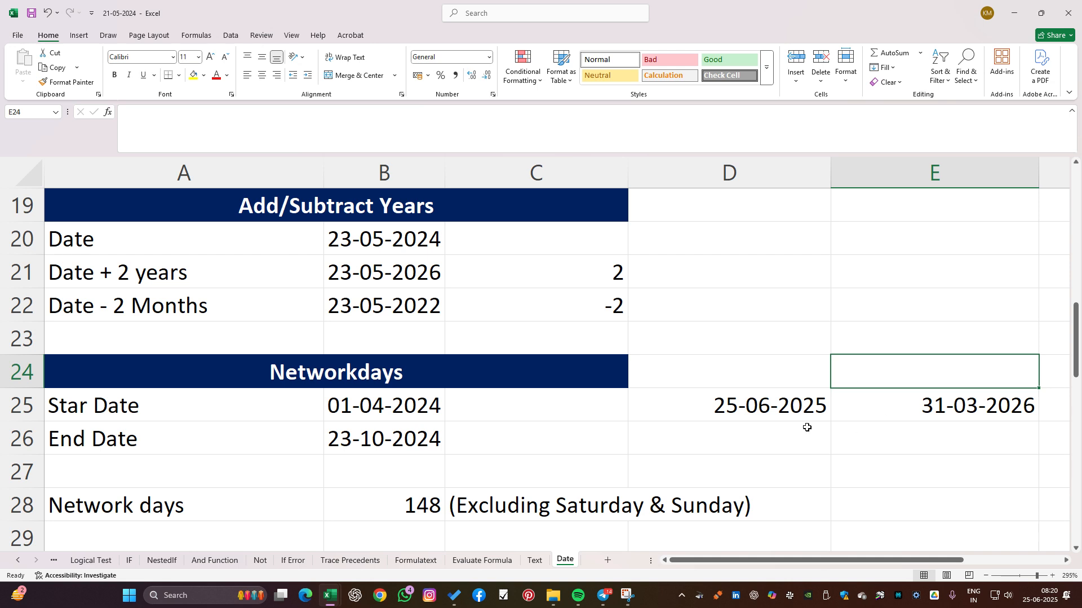
pyautogui.click(884, 439)
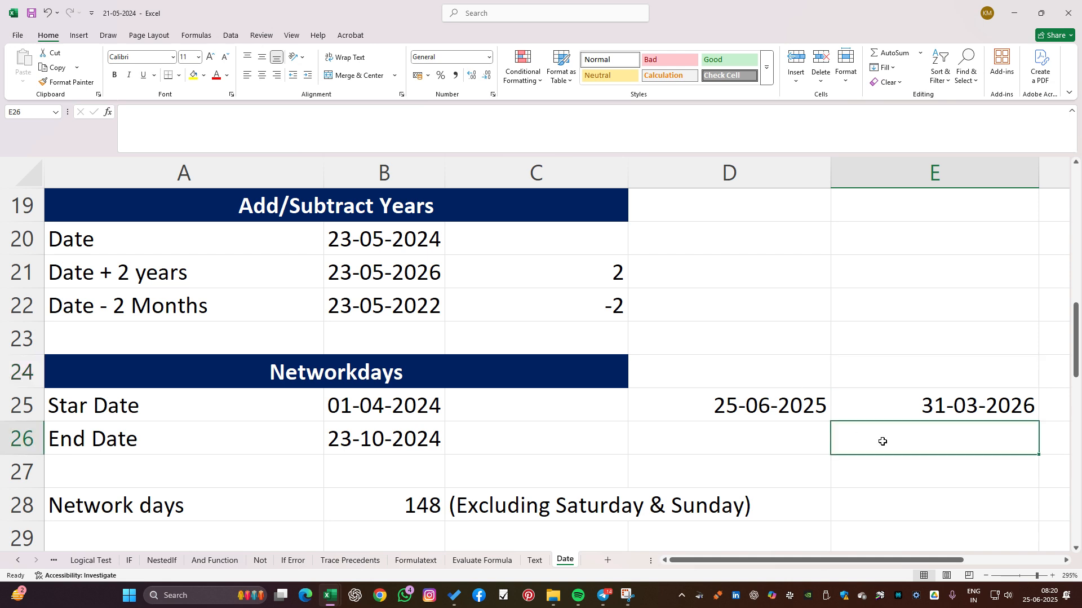
pyautogui.write('=')
pyautogui.click(910, 407)
pyautogui.write('-')
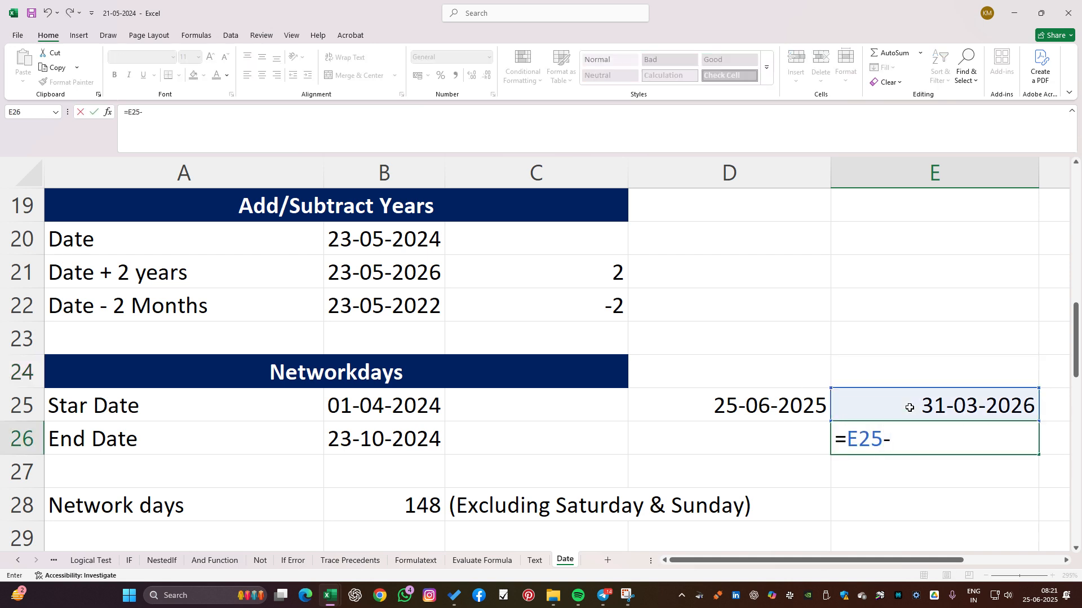
pyautogui.click(767, 405)
pyautogui.press('Return')
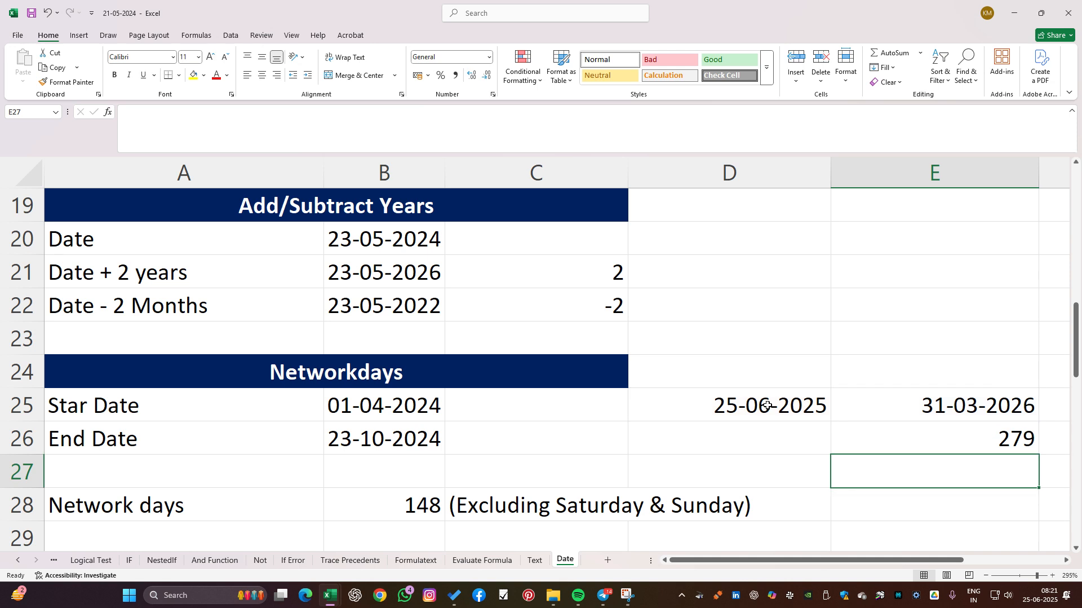
pyautogui.click(978, 443)
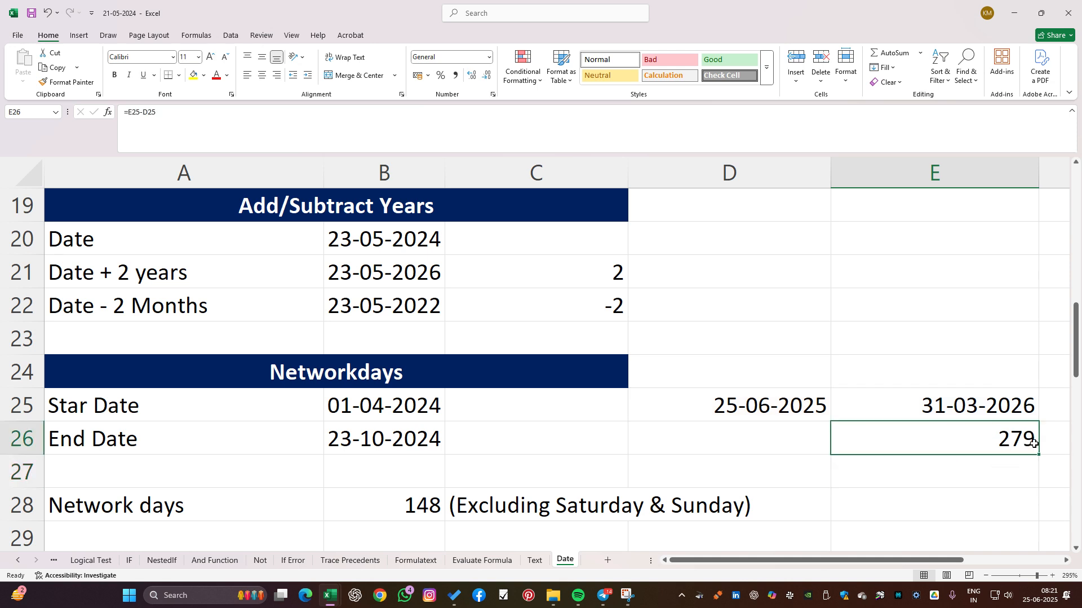
# Enter 500 in E27 below the day difference for comparison, and clear it again.
pyautogui.click(1012, 471)
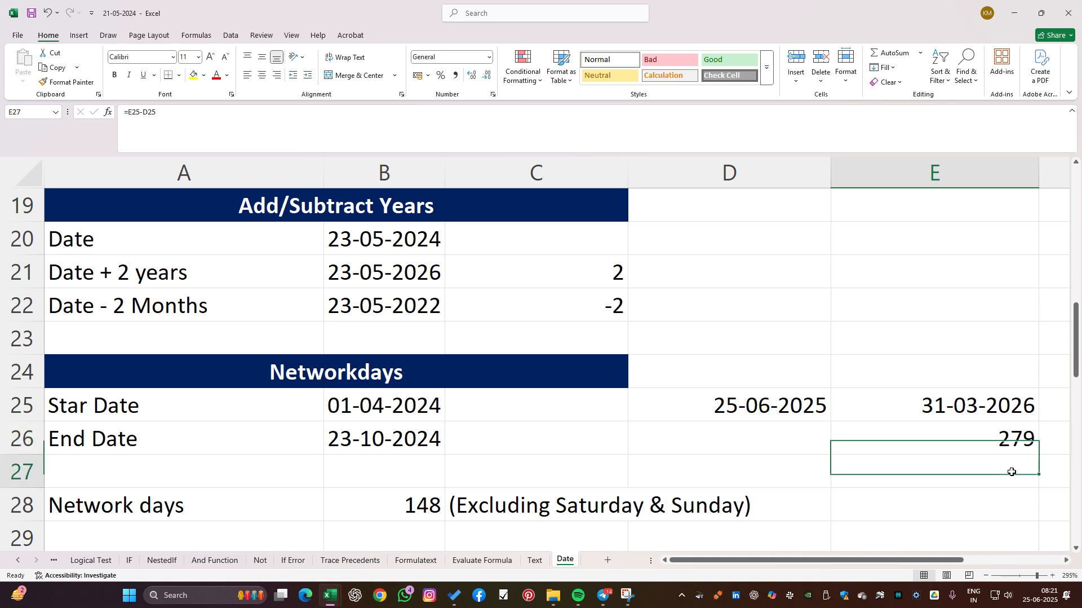
pyautogui.write('500')
pyautogui.press('Return')
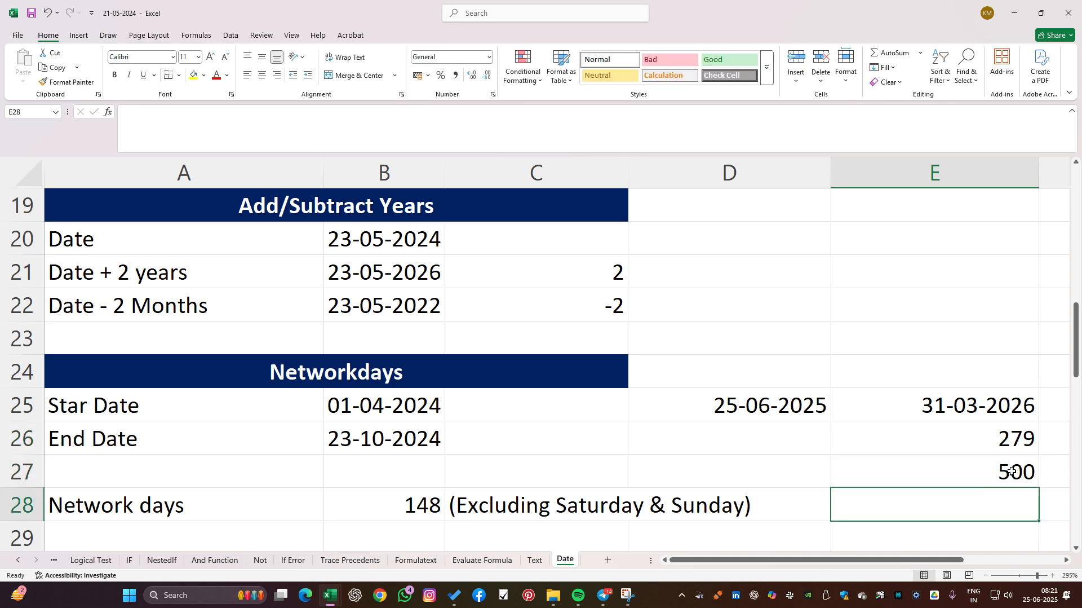
pyautogui.click(1020, 443)
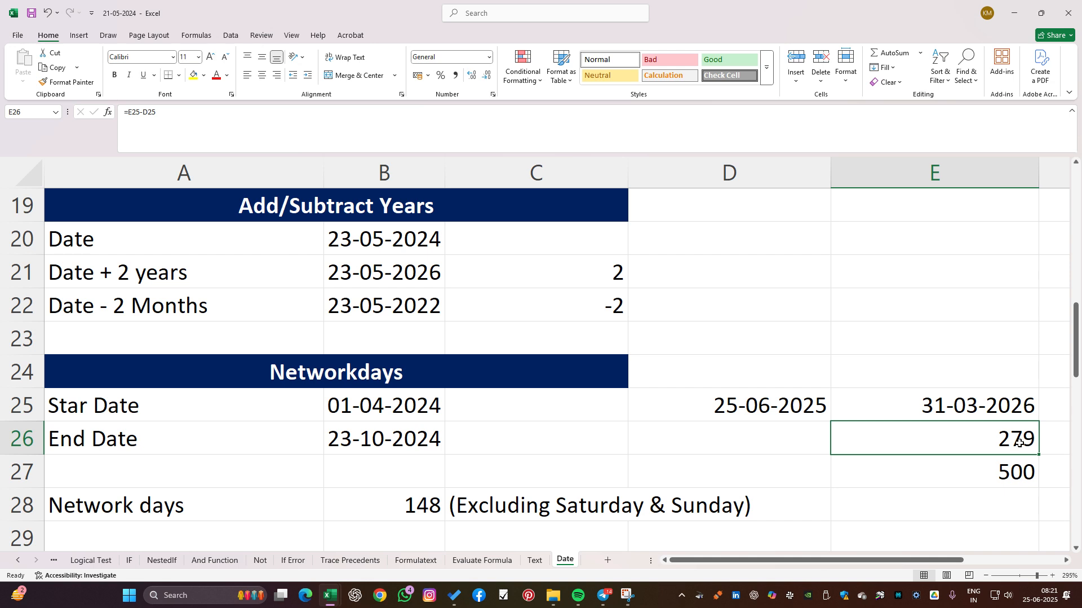
pyautogui.press('Down')
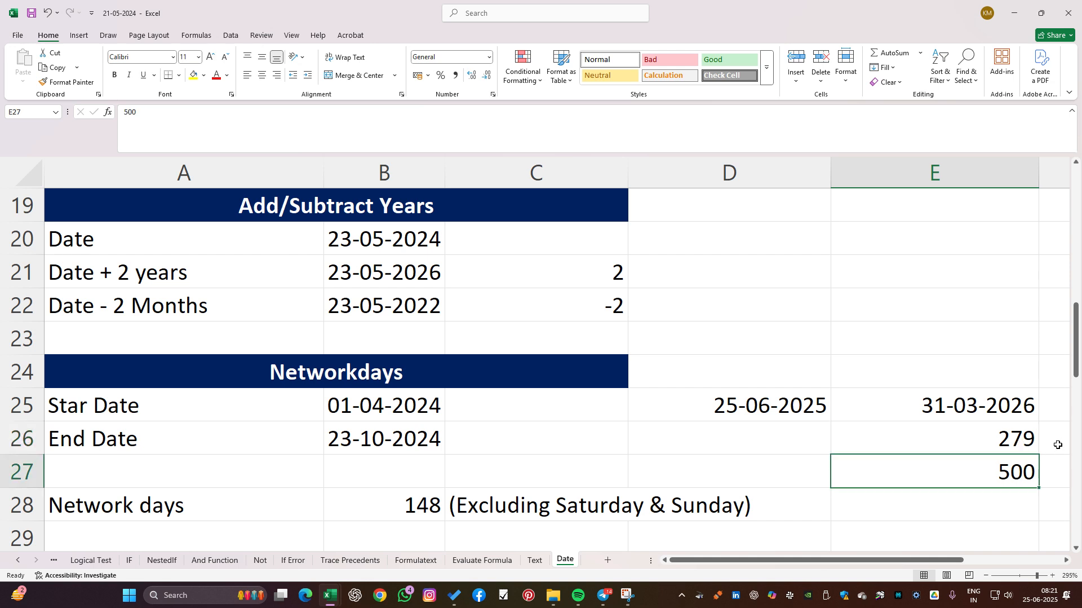
pyautogui.press('Up')
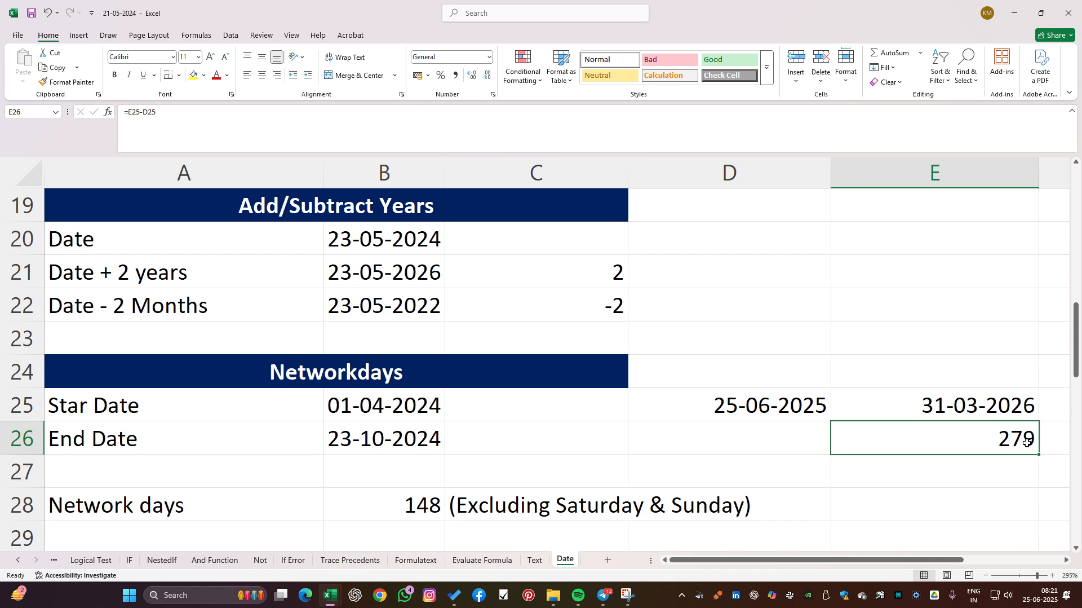
# Count the working days between the two dates with the formula =NETWORKDAYS(D25,E25) in D26 and compare with the day difference in E26.
pyautogui.click(801, 441)
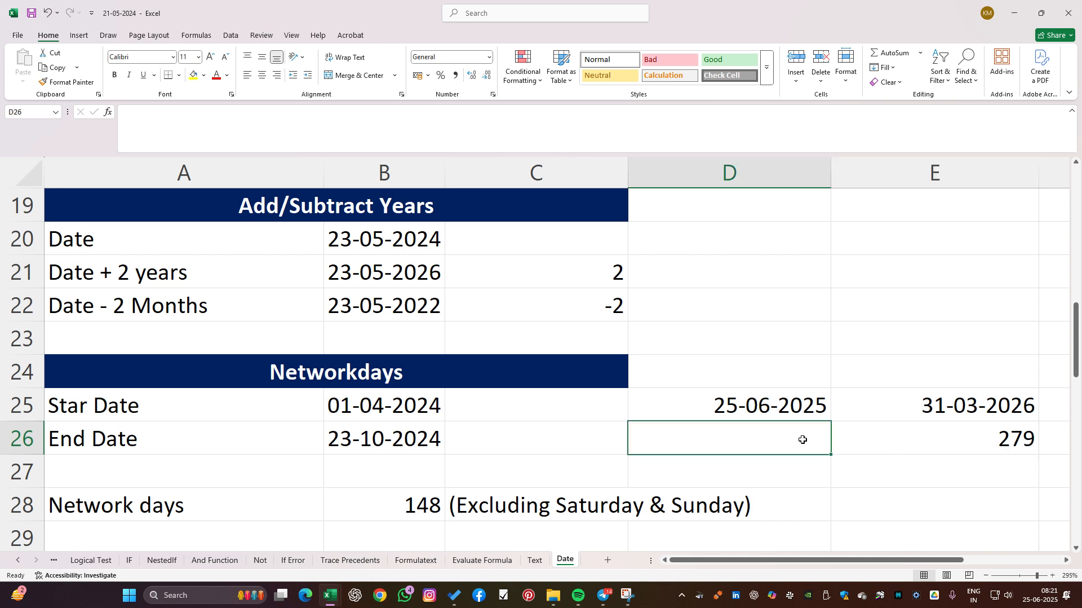
pyautogui.write('=NE')
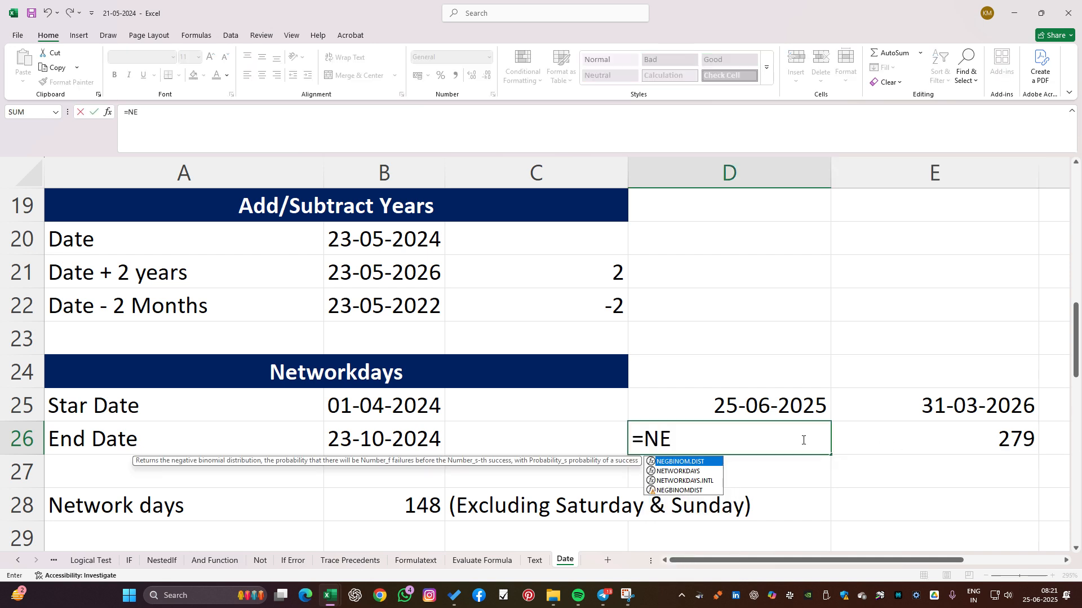
pyautogui.write('TWO')
pyautogui.press('Tab')
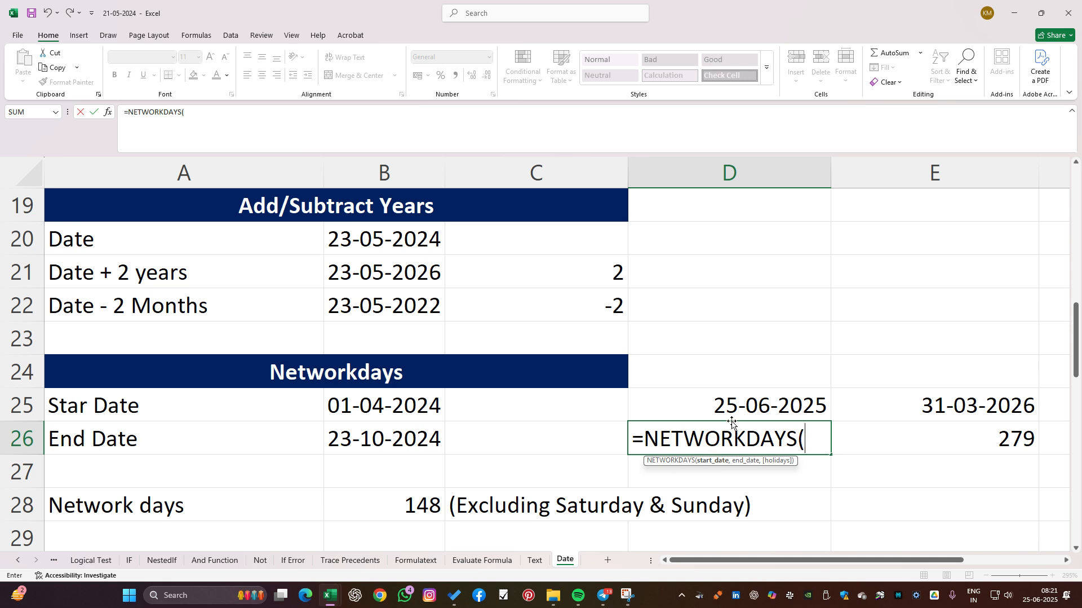
pyautogui.click(790, 404)
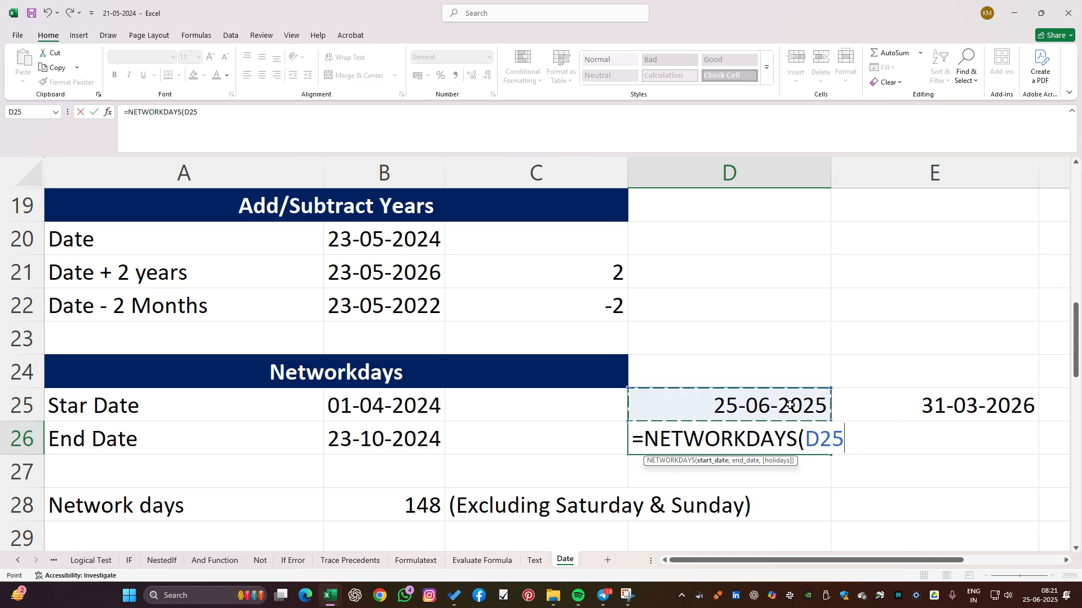
pyautogui.write(',')
pyautogui.click(935, 405)
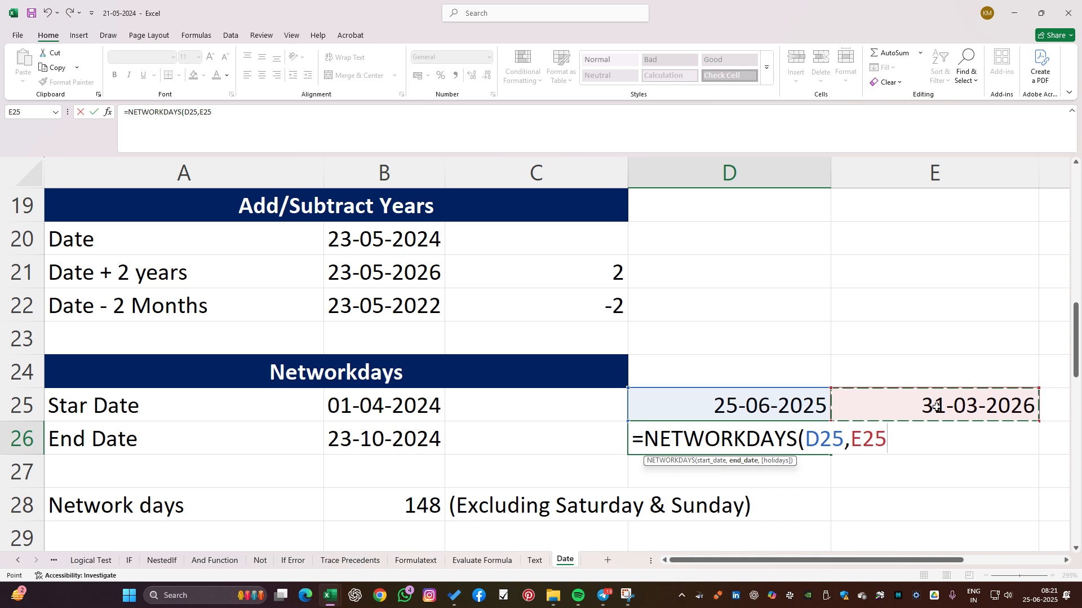
pyautogui.press('Return')
pyautogui.click(823, 445)
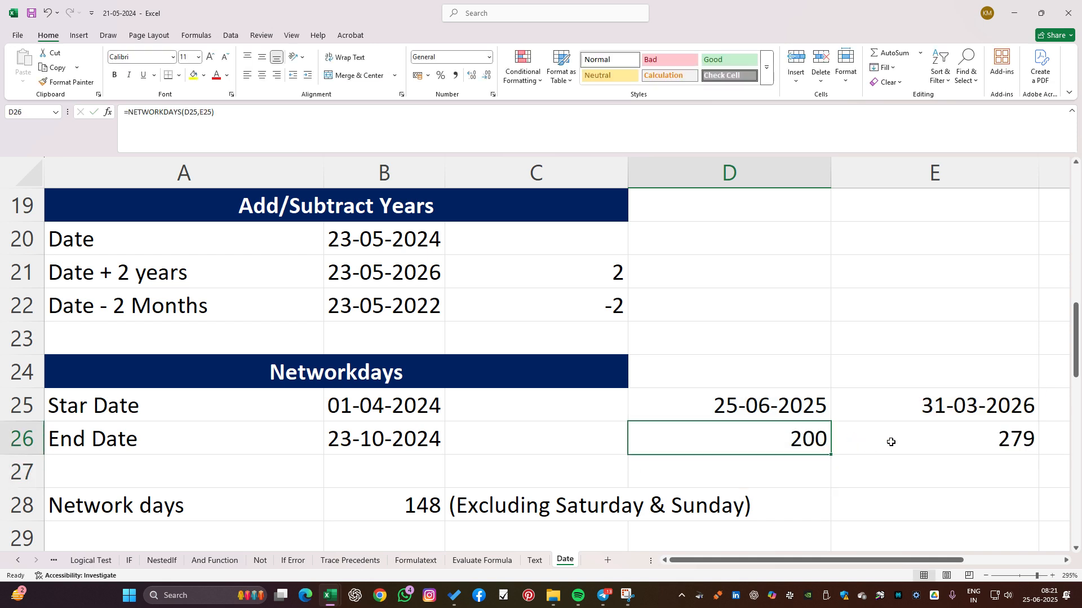
pyautogui.moveTo(831, 429); pyautogui.dragTo(771, 408)
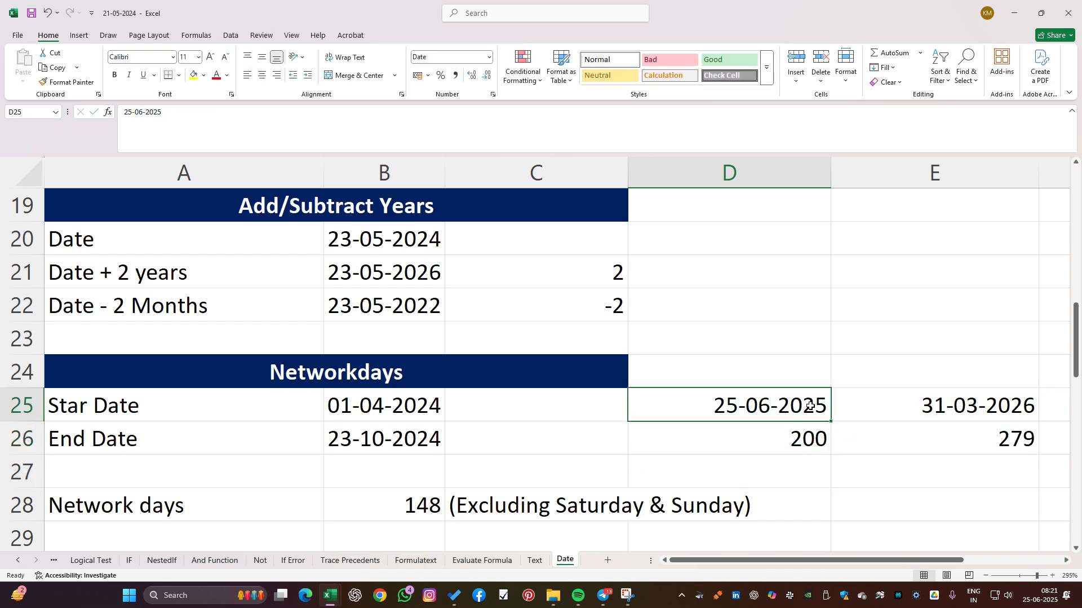
pyautogui.click(992, 447)
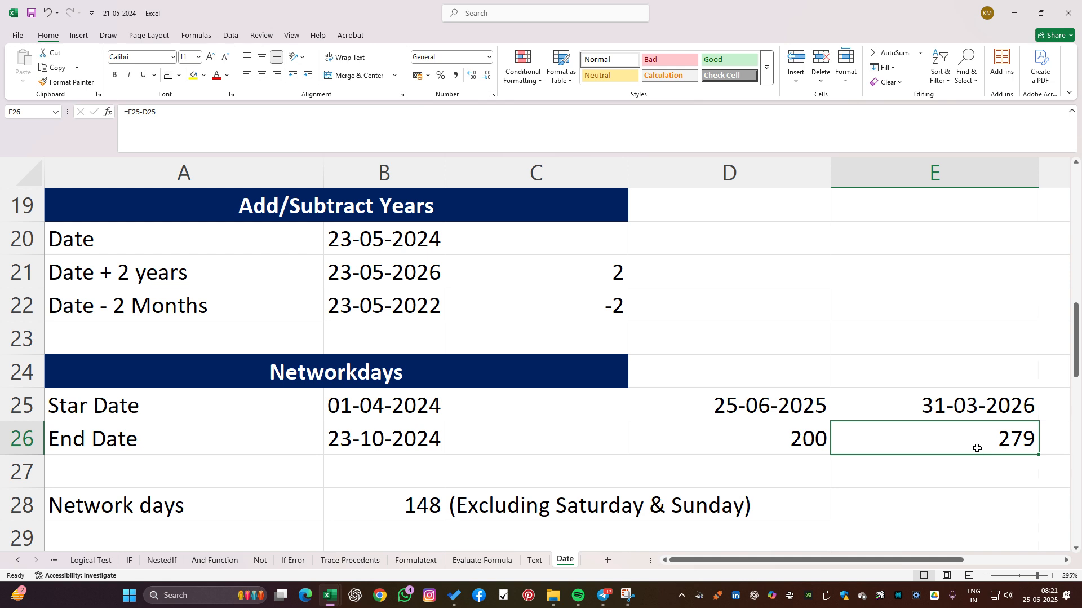
# Enter 500 in D27 as a daily amount below the working-day count.
pyautogui.click(798, 442)
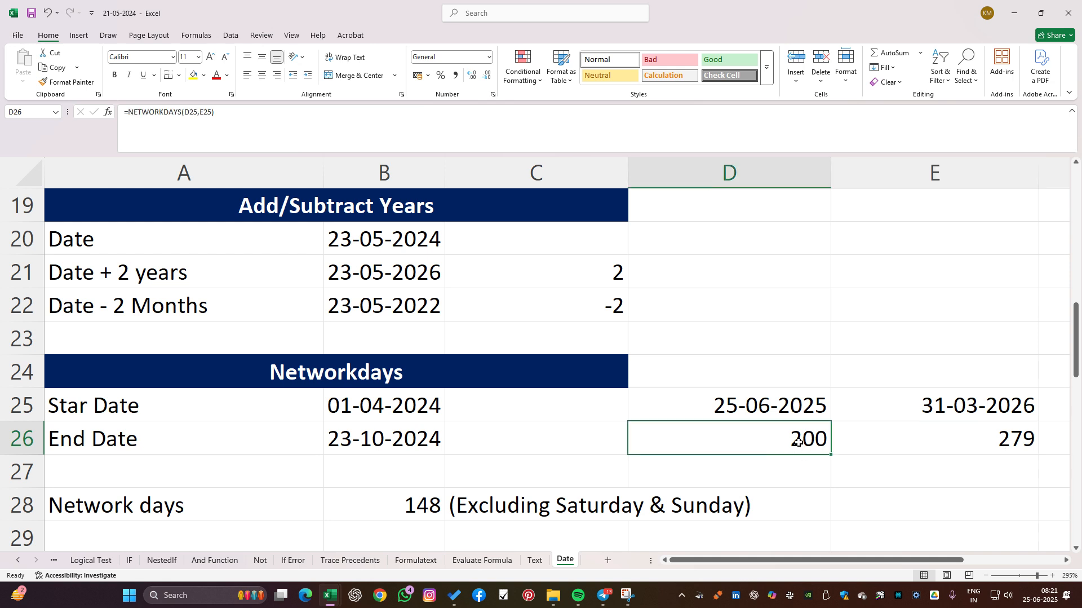
pyautogui.click(795, 470)
pyautogui.write('500')
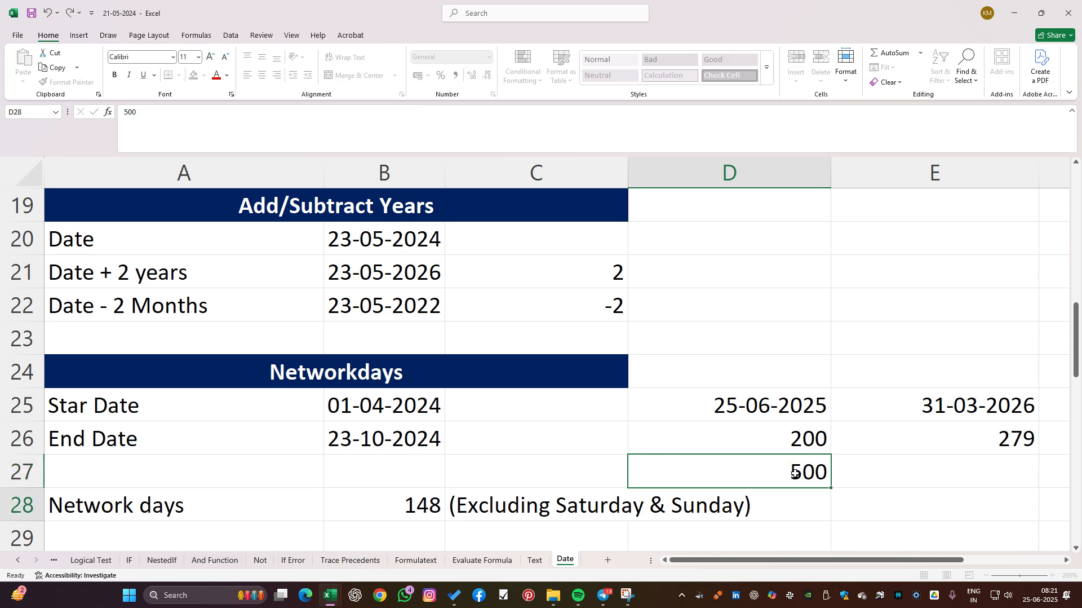
pyautogui.press('Return')
# Multiply the working-day count by the amount below it with the formula =D26*D27 in E27.
pyautogui.press('Up')
pyautogui.press('Right')
pyautogui.write('=')
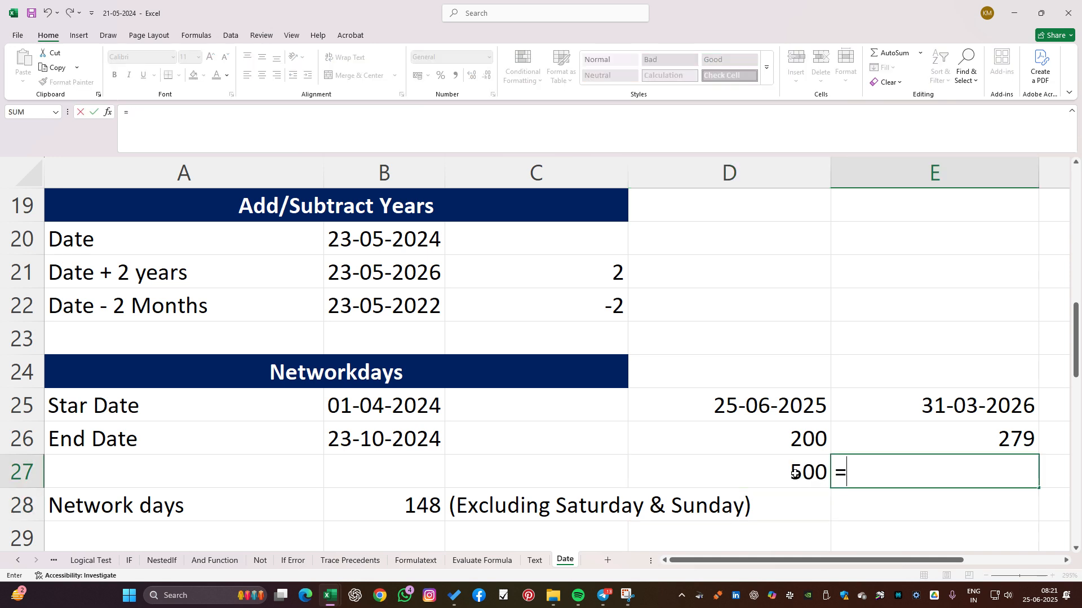
pyautogui.click(808, 439)
pyautogui.write('*')
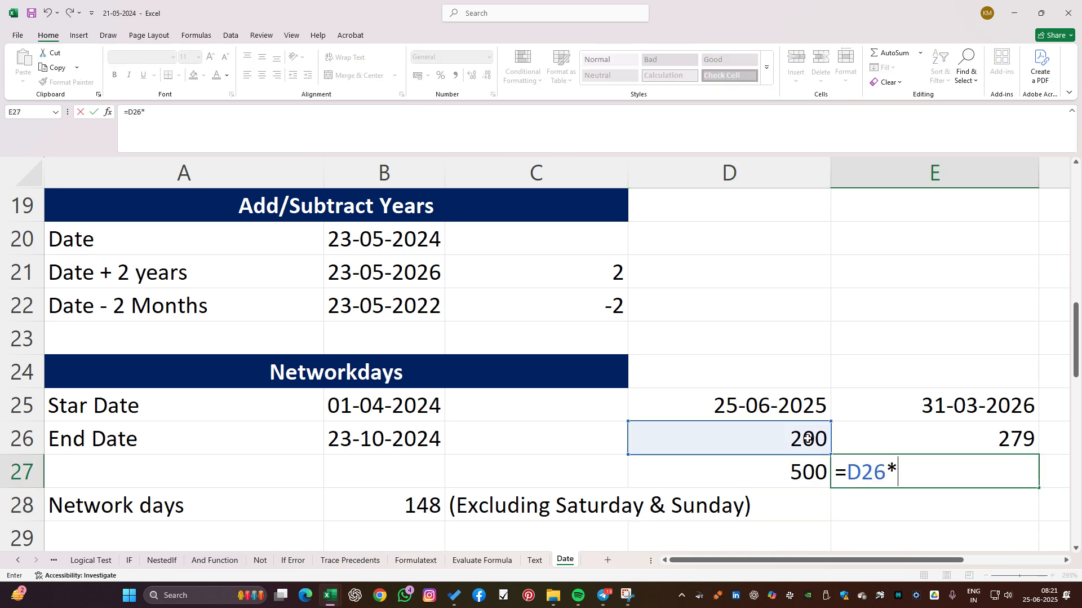
pyautogui.click(801, 468)
pyautogui.press('Return')
pyautogui.click(998, 478)
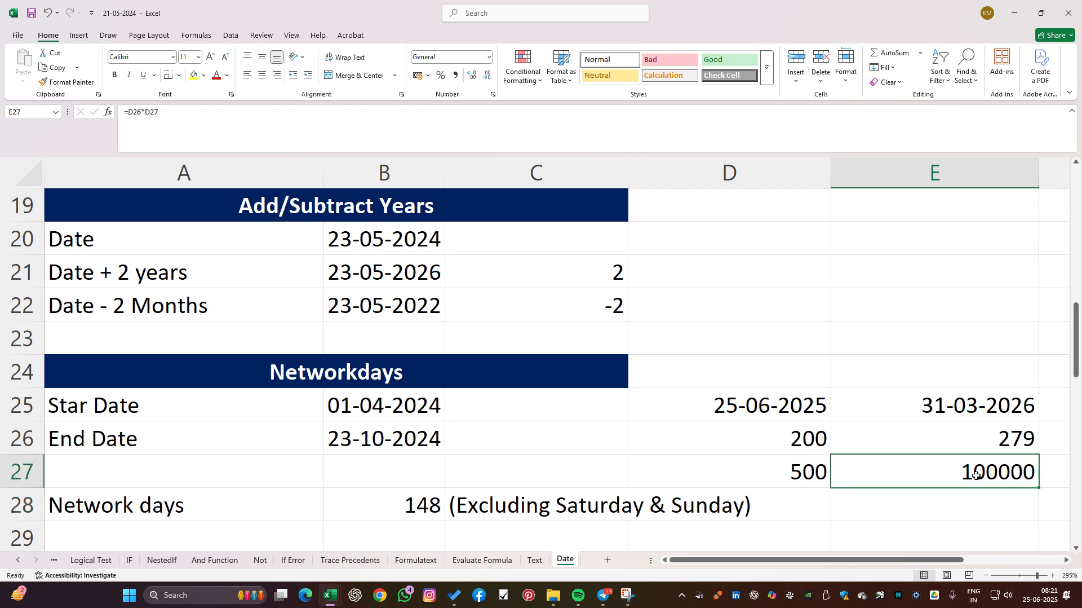
# Calculate the amount for all days between the dates with the formula =E26*500 in F26.
pyautogui.moveTo(837, 559)
pyautogui.mouseDown()
pyautogui.moveTo(858, 565)
pyautogui.moveTo(836, 564)
pyautogui.mouseUp()
pyautogui.click(1053, 444)
pyautogui.press('Right')
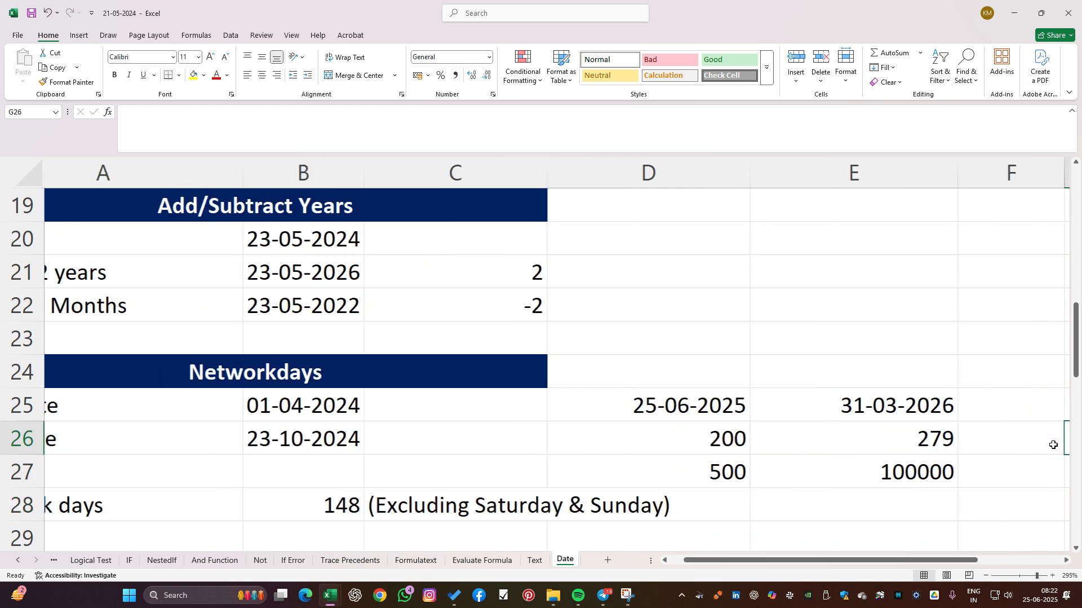
pyautogui.press('Left')
pyautogui.write('=')
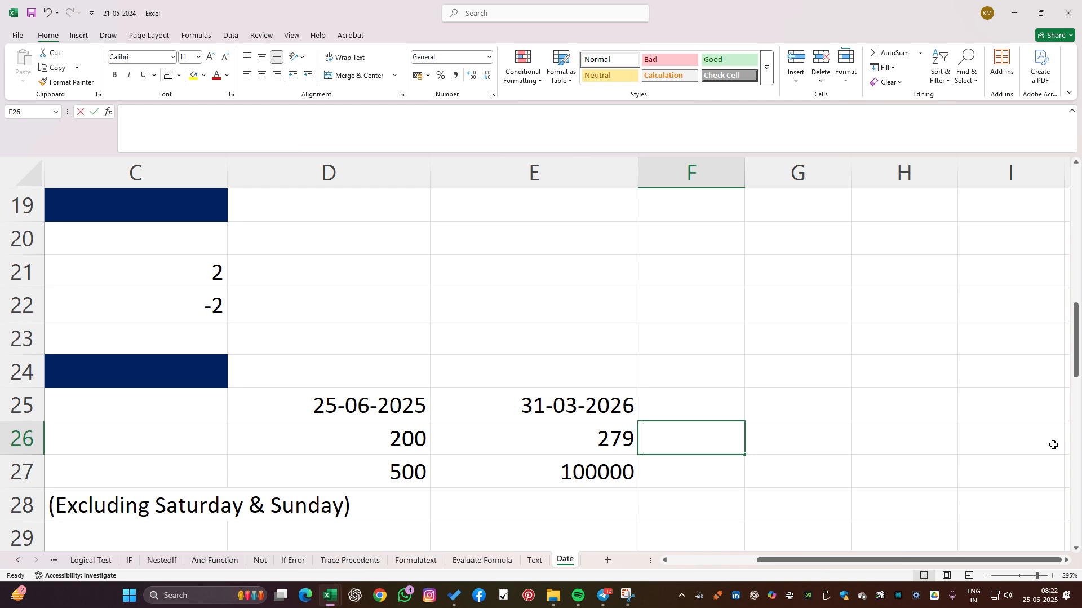
pyautogui.click(612, 437)
pyautogui.write('*1')
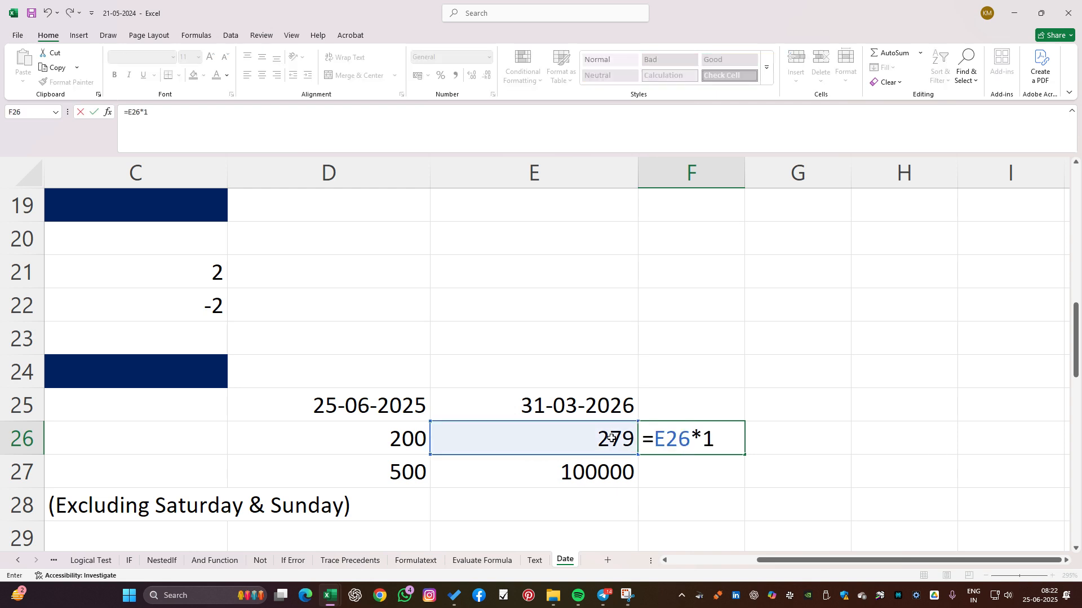
pyautogui.press('BackSpace')
pyautogui.write('500')
pyautogui.press('Return')
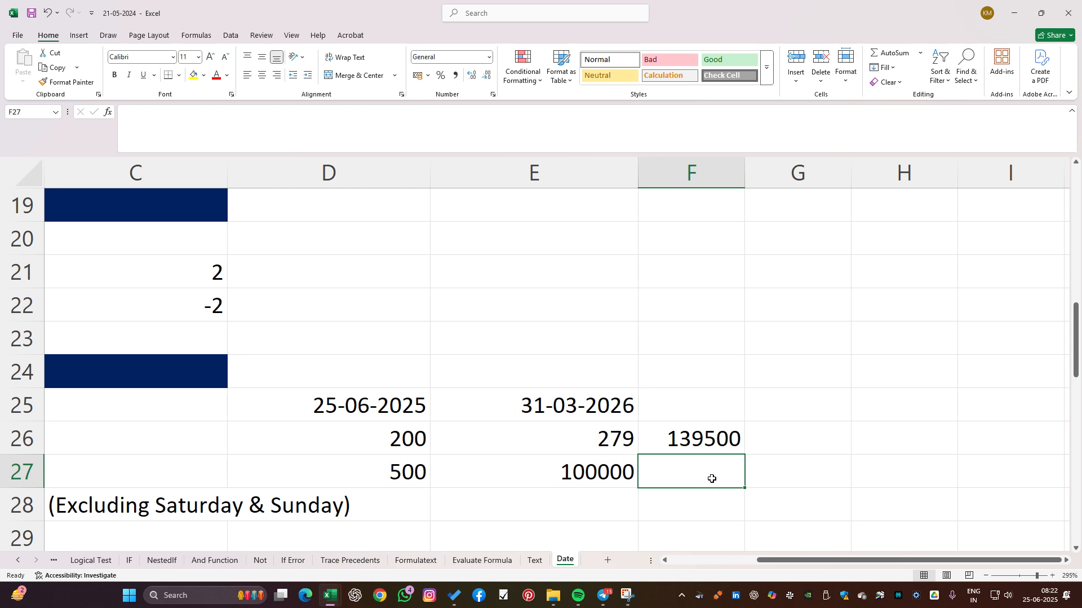
# Subtract the working-day amount from the all-days amount with the formula =F26-E27 in F27.
pyautogui.write('=')
pyautogui.click(708, 438)
pyautogui.write('-')
pyautogui.click(615, 473)
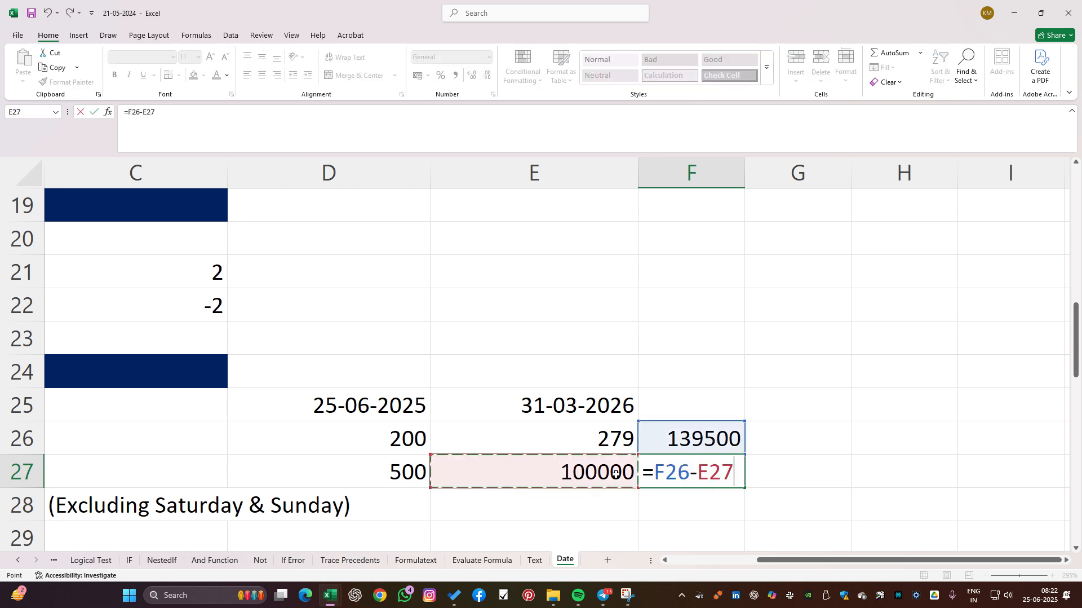
pyautogui.press('Return')
# Highlight F27 with a yellow fill and review the day counts in E26 and D26.
pyautogui.click(697, 474)
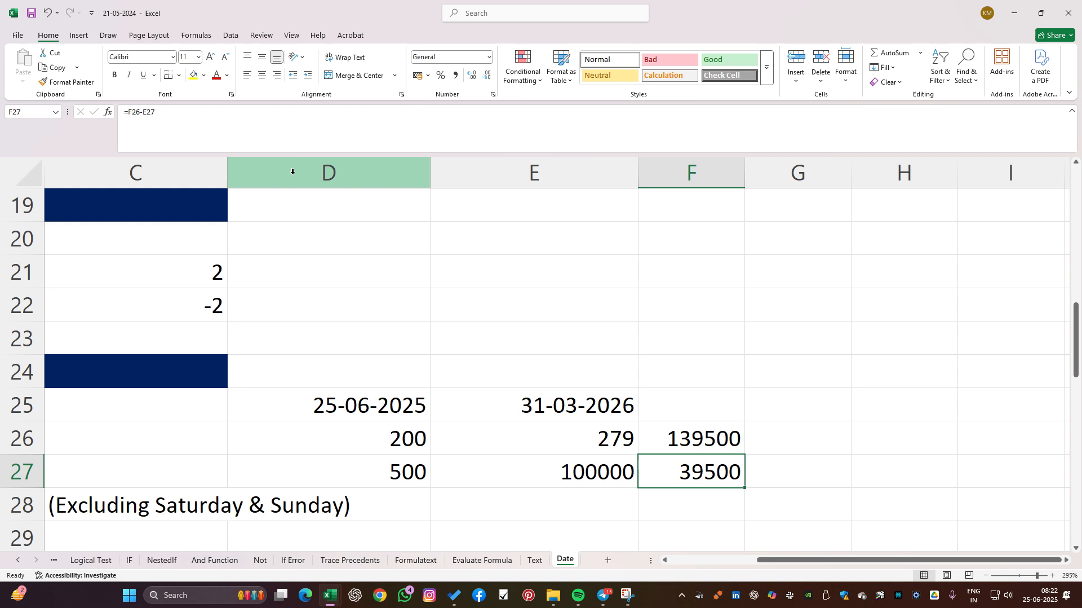
pyautogui.click(194, 75)
pyautogui.click(603, 438)
pyautogui.click(407, 436)
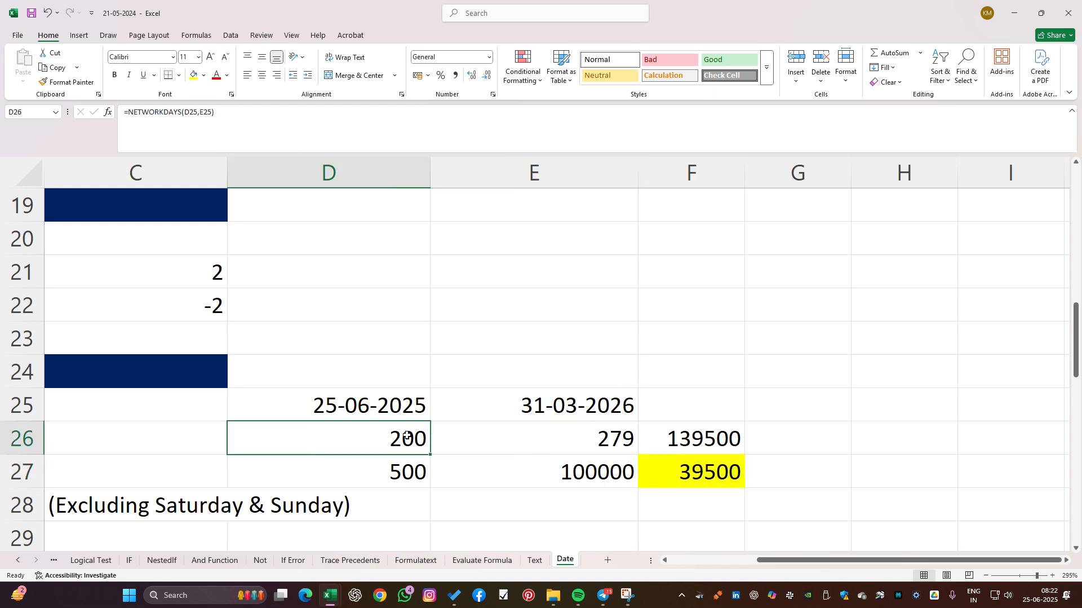
pyautogui.click(710, 561)
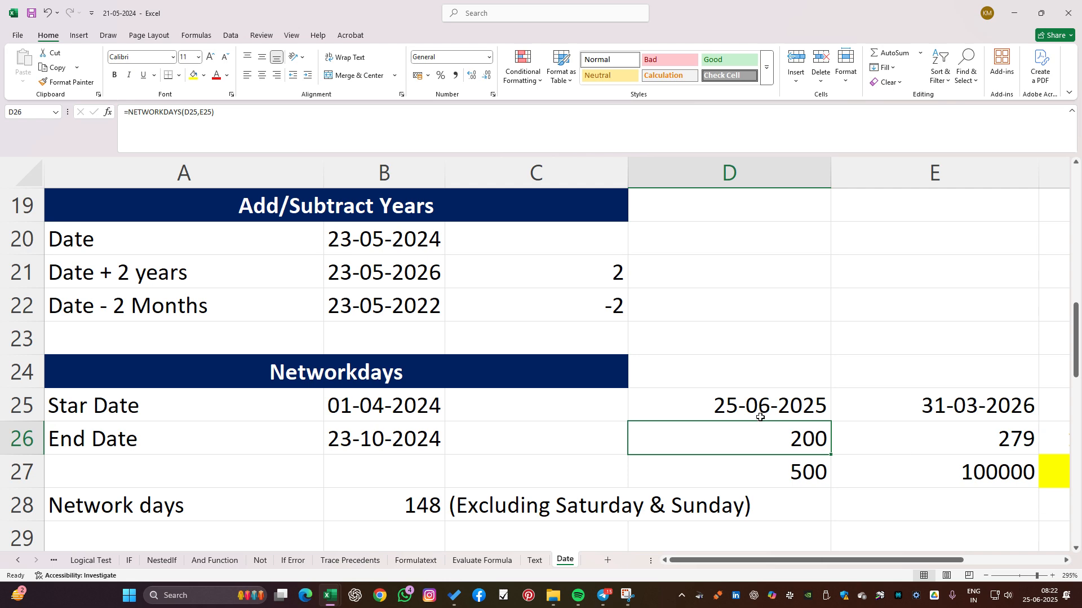
pyautogui.scroll(-1, 724, 508)
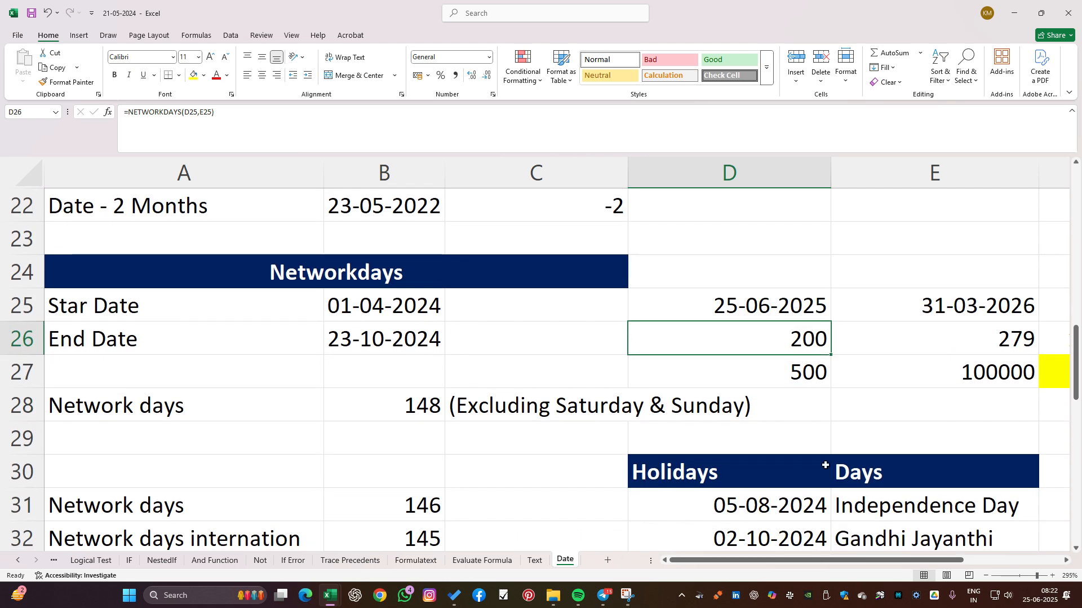
pyautogui.scroll(1, 844, 429)
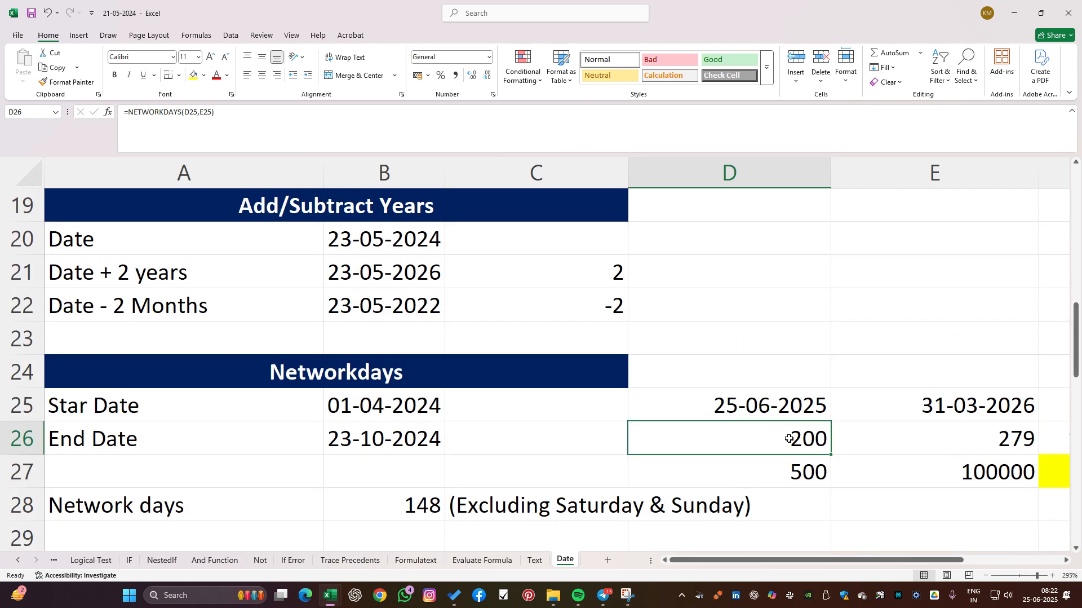
# Clear the contents of D26:F27 below the start and end dates.
pyautogui.moveTo(908, 561); pyautogui.dragTo(956, 562)
pyautogui.moveTo(811, 439); pyautogui.dragTo(514, 466)
pyautogui.press('Delete')
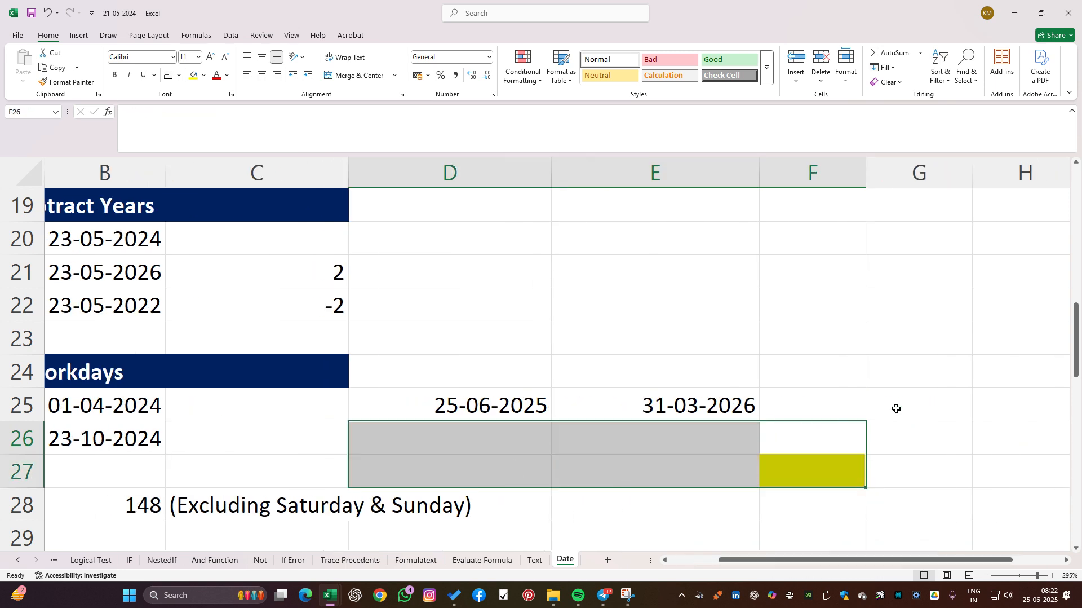
# Enter the holiday dates 30-07-2025 in G25 and 30-08-2025 in G26.
pyautogui.click(921, 396)
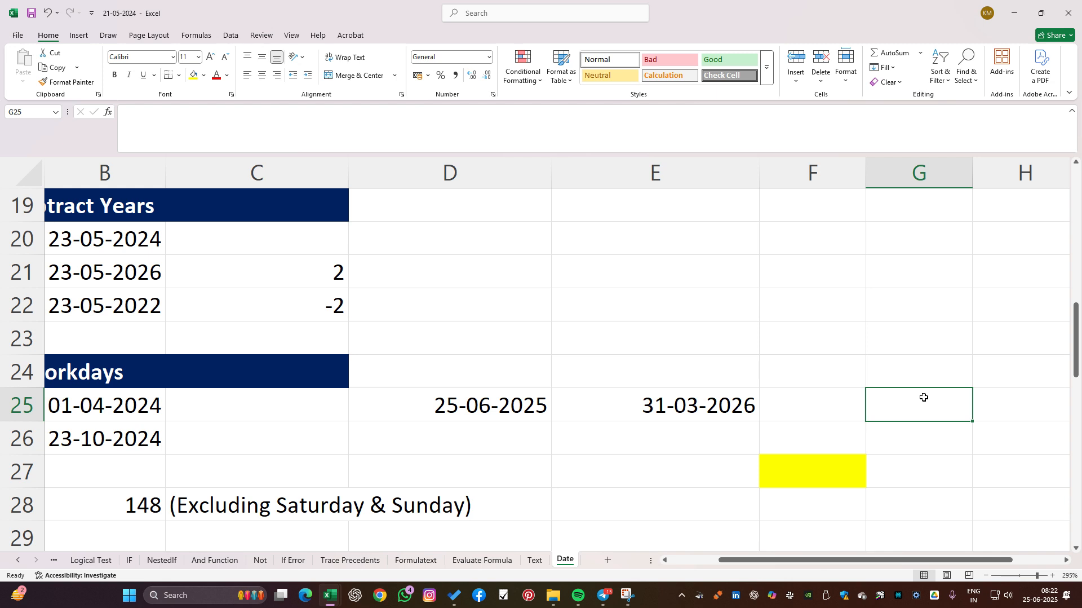
pyautogui.doubleClick(924, 396)
pyautogui.write('30-07-')
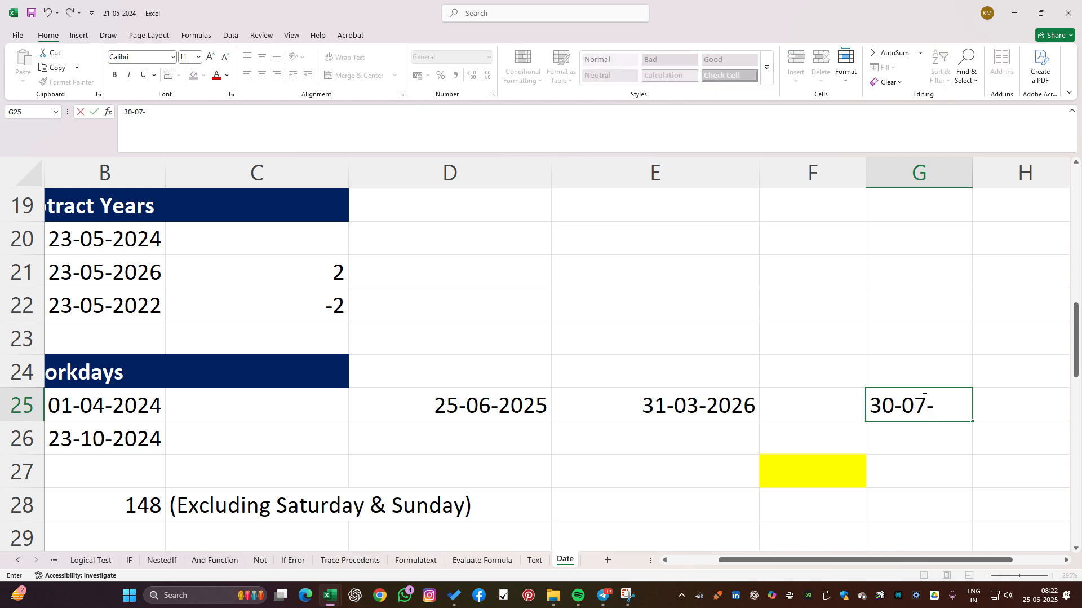
pyautogui.write('2025')
pyautogui.press('Return')
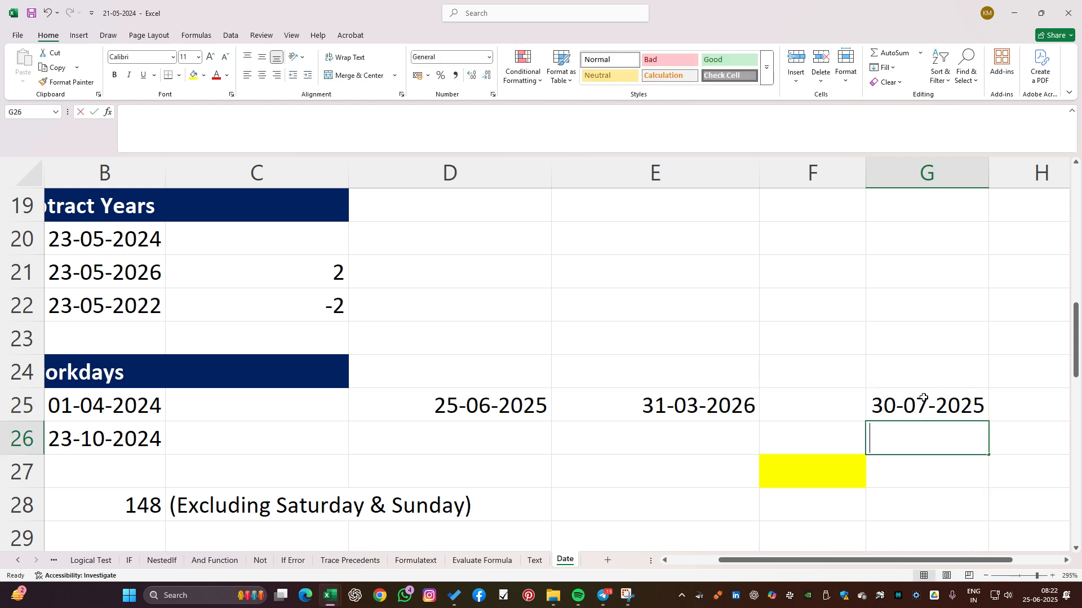
pyautogui.write('30-08-')
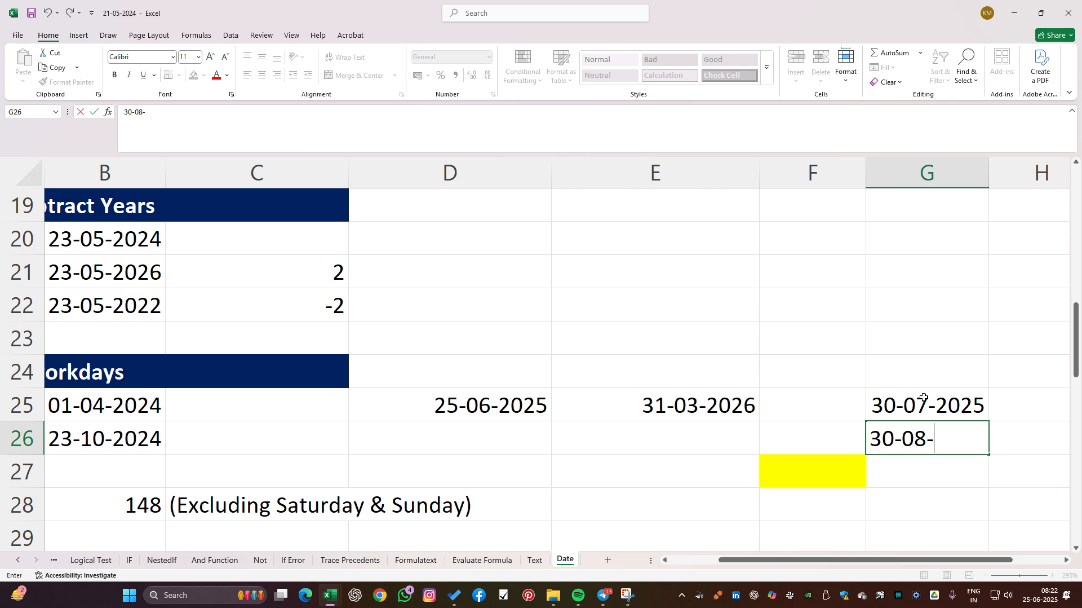
pyautogui.write('2025')
pyautogui.press('Return')
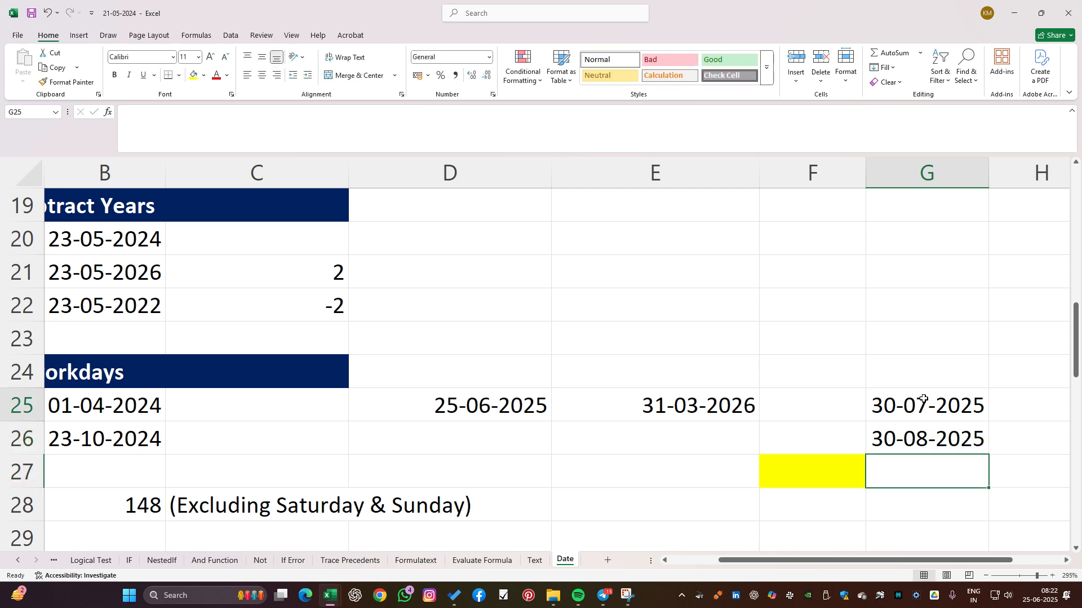
pyautogui.moveTo(925, 398); pyautogui.dragTo(924, 437)
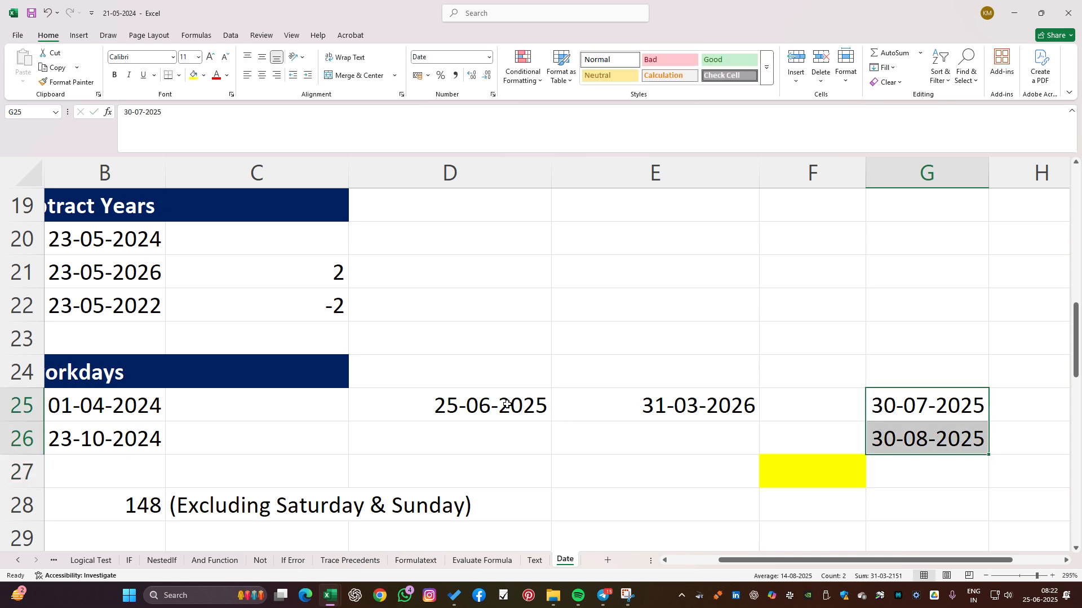
# Enter 200 in F23 and 279 in G23 as the reference working-day and total-day counts.
pyautogui.click(789, 346)
pyautogui.doubleClick(790, 346)
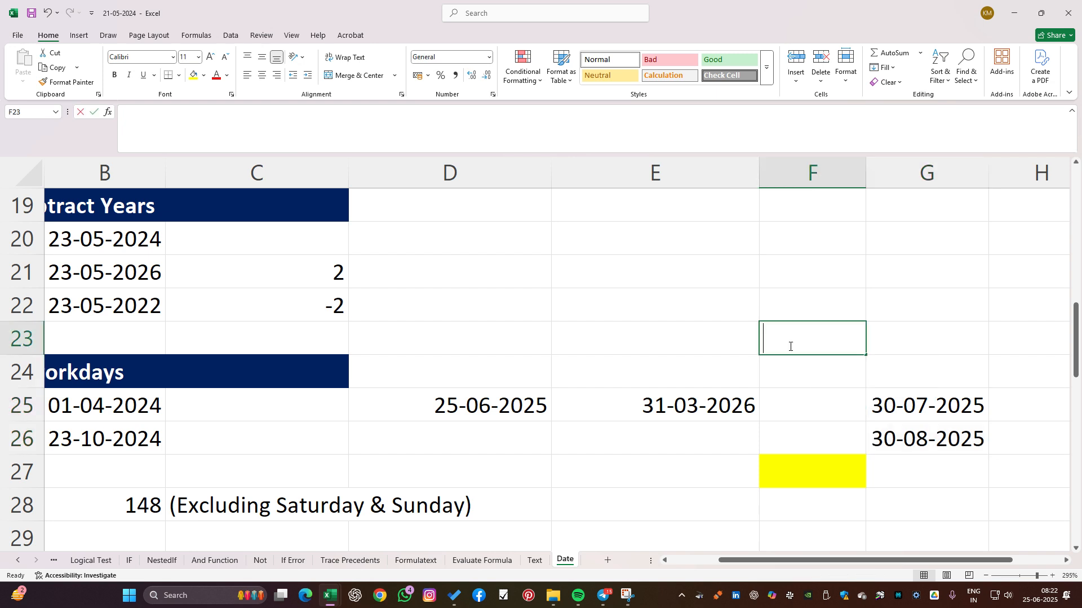
pyautogui.write('200')
pyautogui.press('Return')
pyautogui.doubleClick(900, 337)
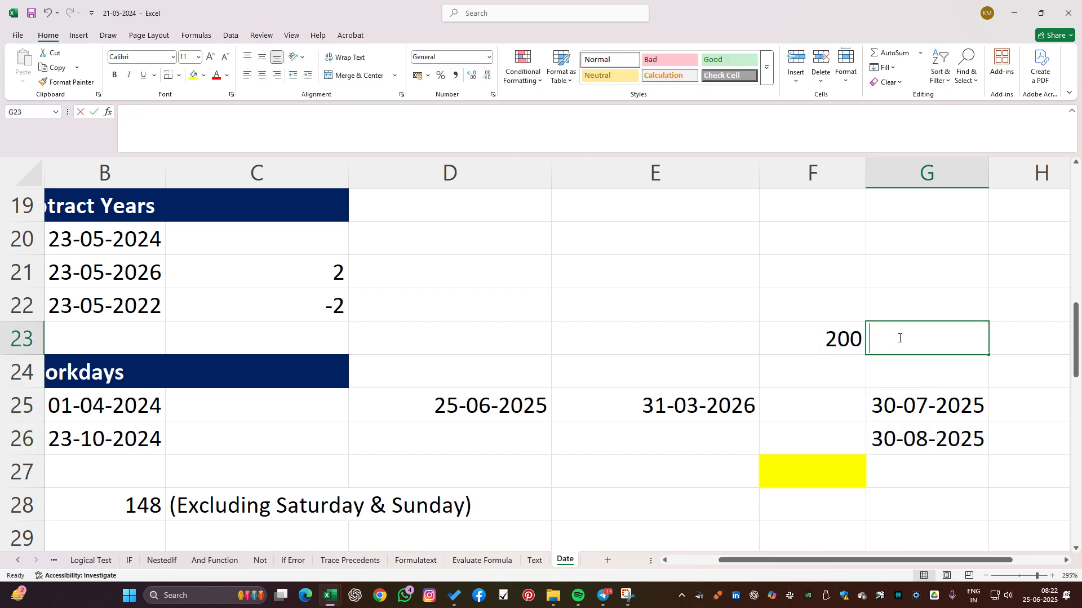
pyautogui.write('279')
pyautogui.press('Return')
pyautogui.moveTo(817, 338); pyautogui.dragTo(934, 339)
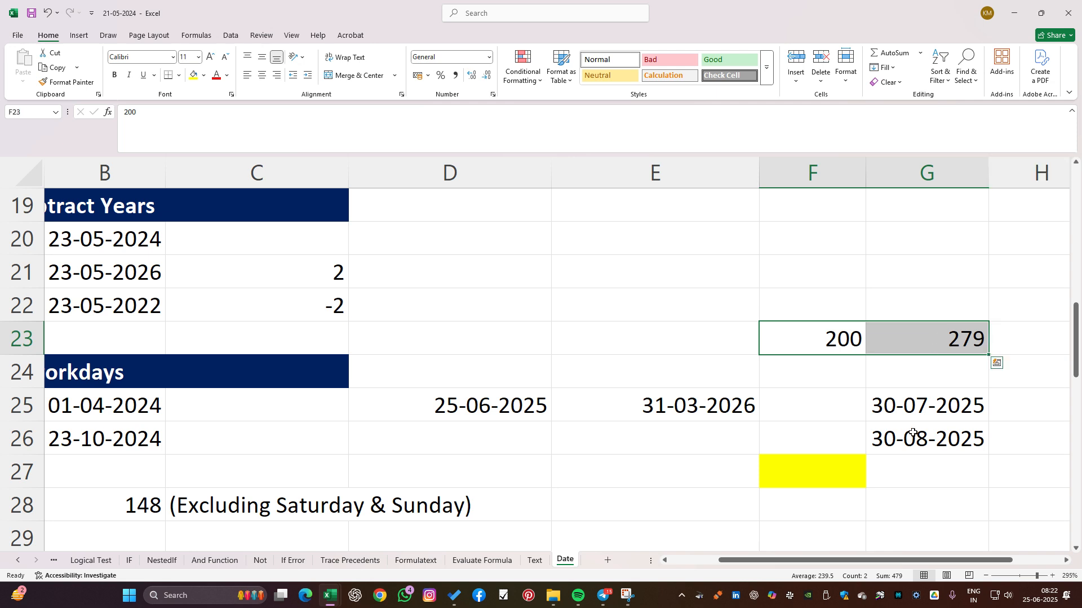
pyautogui.click(847, 342)
pyautogui.moveTo(925, 404); pyautogui.dragTo(927, 438)
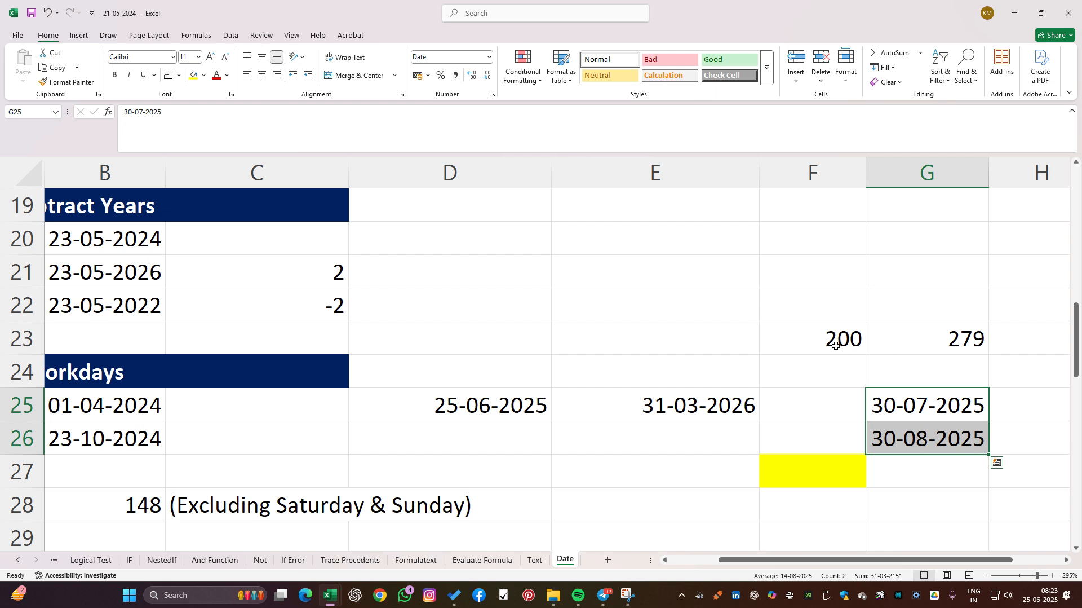
# Count the working days excluding the listed holidays with the formula =NETWORKDAYS(D25,E25,G25:G26) in D26.
pyautogui.doubleClick(501, 448)
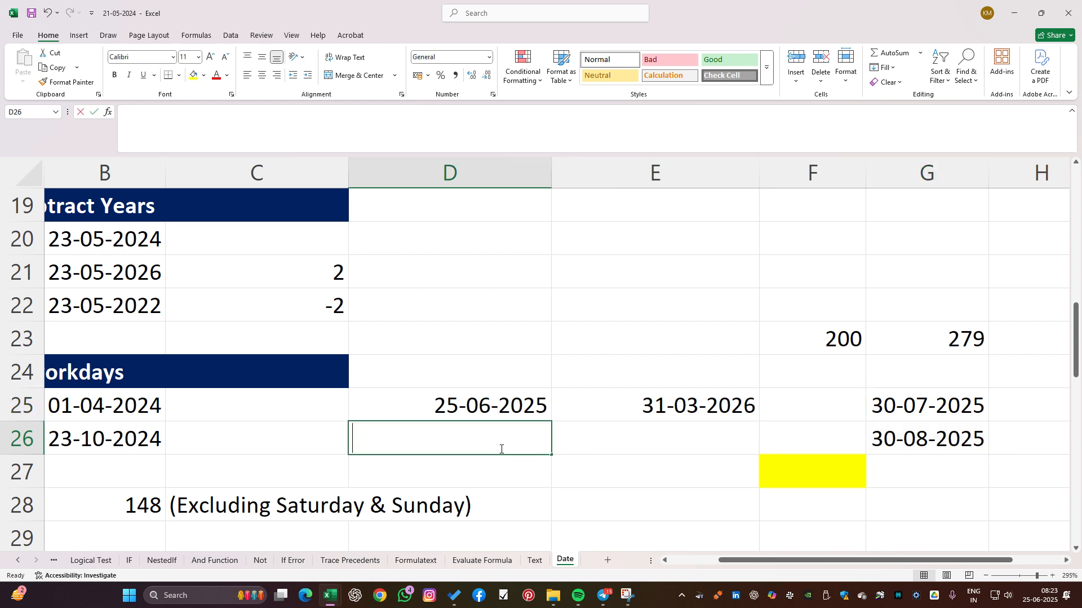
pyautogui.write('=NET')
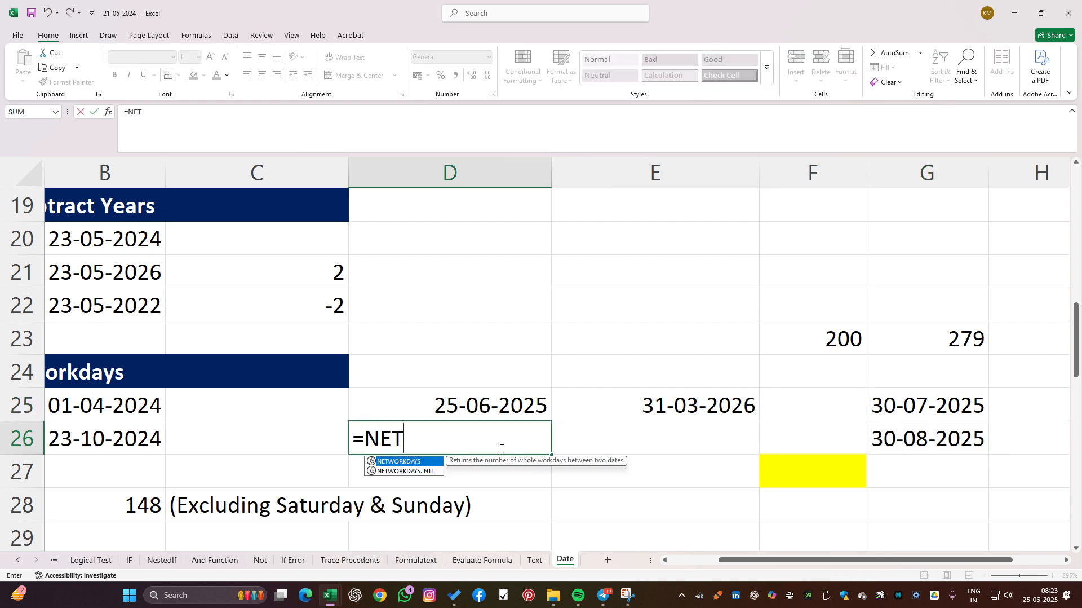
pyautogui.write('WO')
pyautogui.press('Tab')
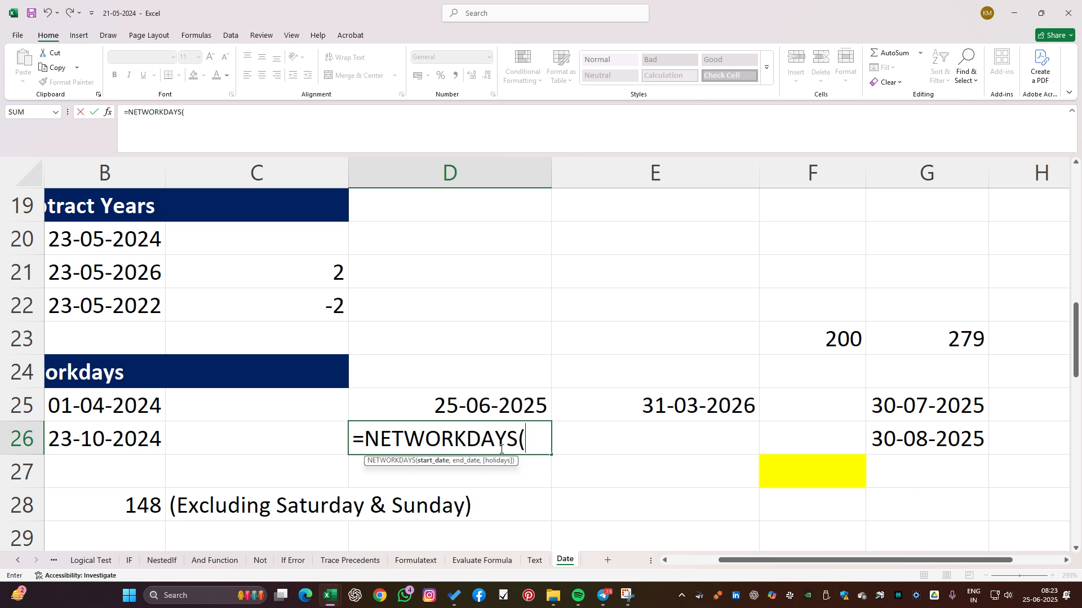
pyautogui.click(508, 399)
pyautogui.write(',')
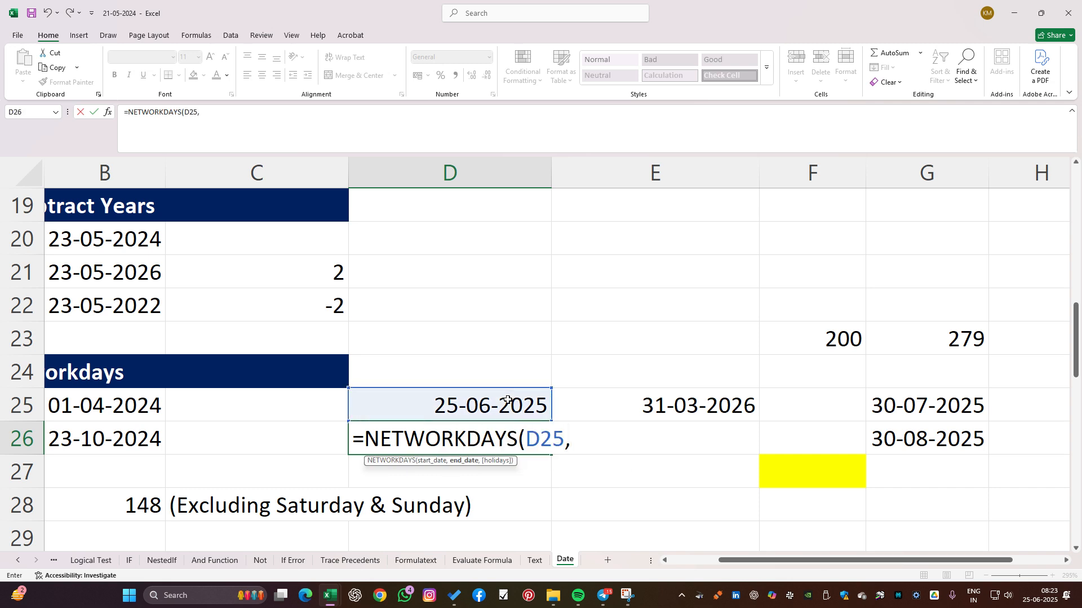
pyautogui.click(636, 397)
pyautogui.write(',')
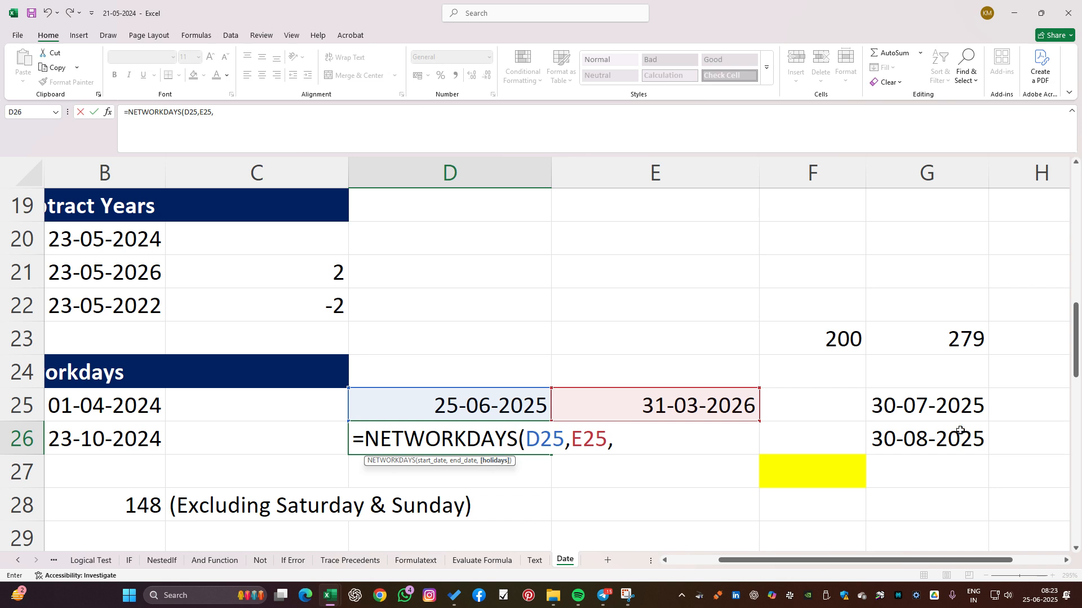
pyautogui.click(921, 403)
pyautogui.moveTo(921, 403); pyautogui.dragTo(920, 423)
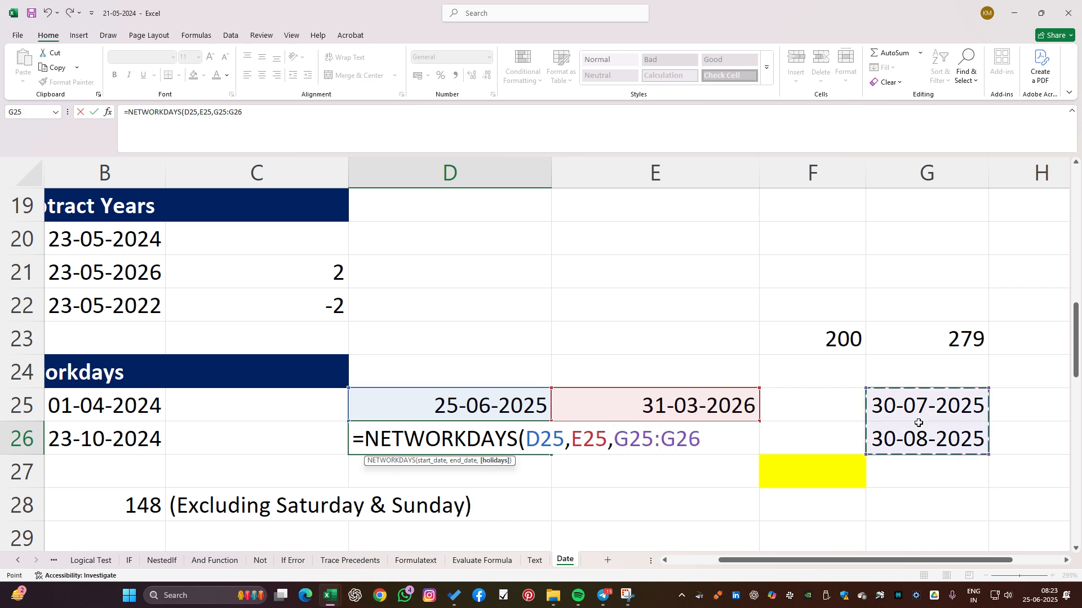
pyautogui.press('Return')
pyautogui.click(506, 432)
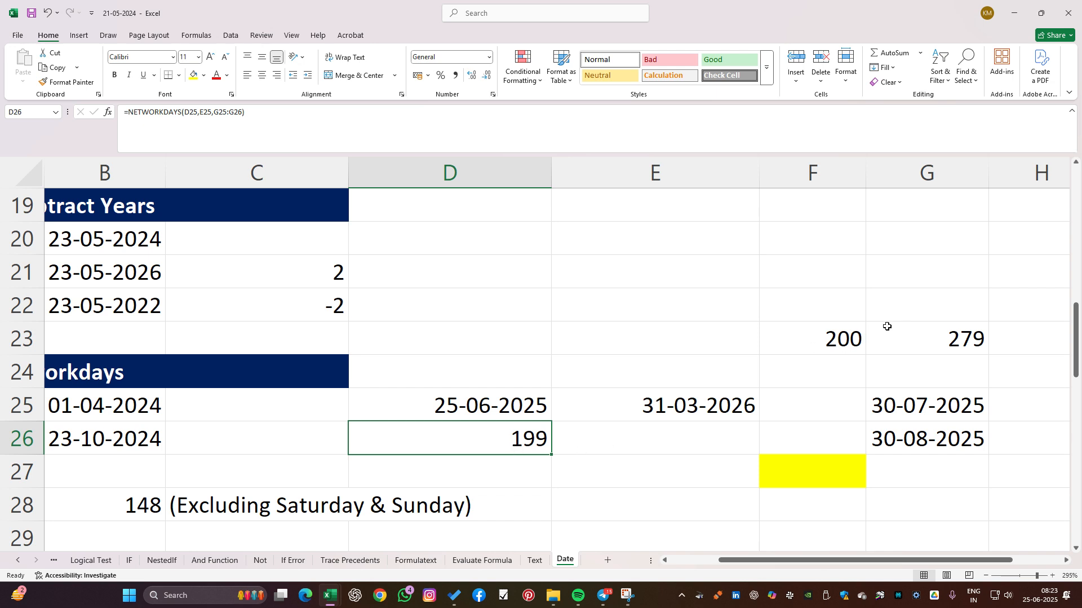
# Review the holiday dates and the 200-day reference count, and enter 198 in E26 for comparison.
pyautogui.moveTo(905, 405); pyautogui.dragTo(906, 438)
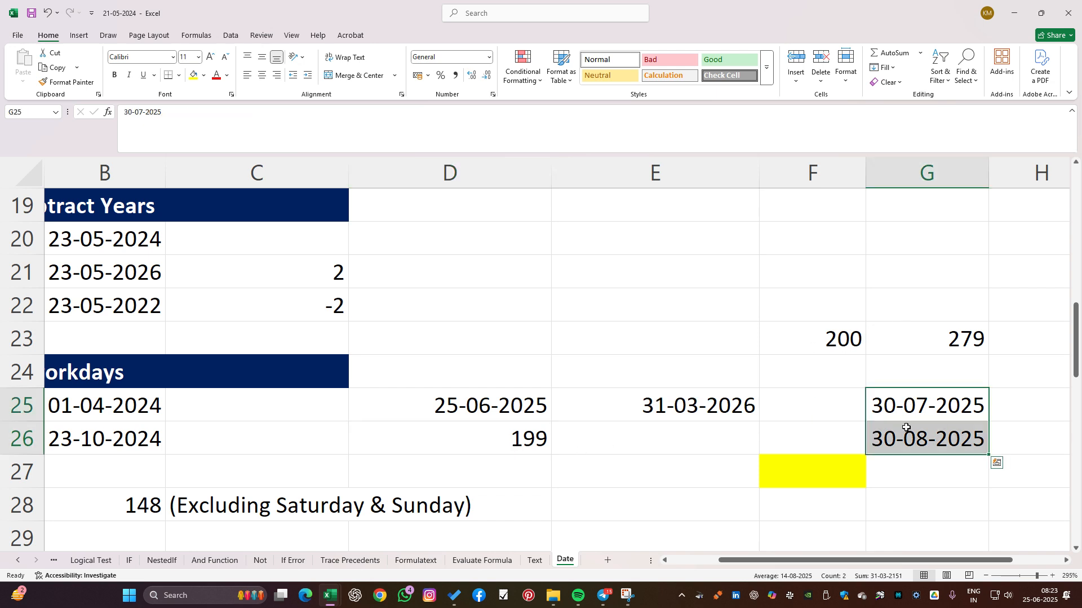
pyautogui.click(834, 321)
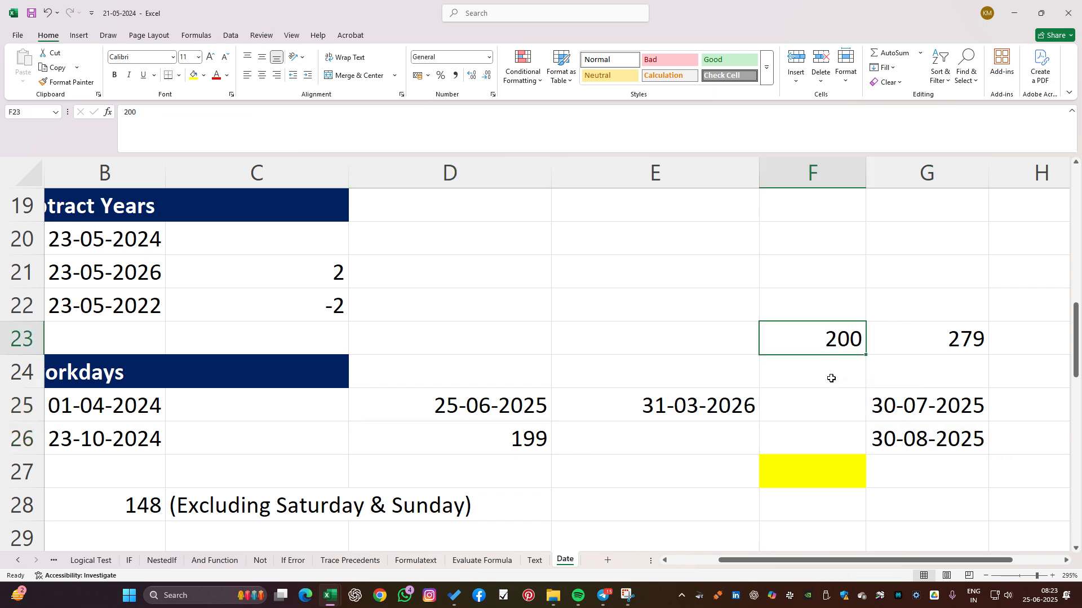
pyautogui.doubleClick(605, 444)
pyautogui.hotkey('ctrl', 'v')
pyautogui.press('Return')
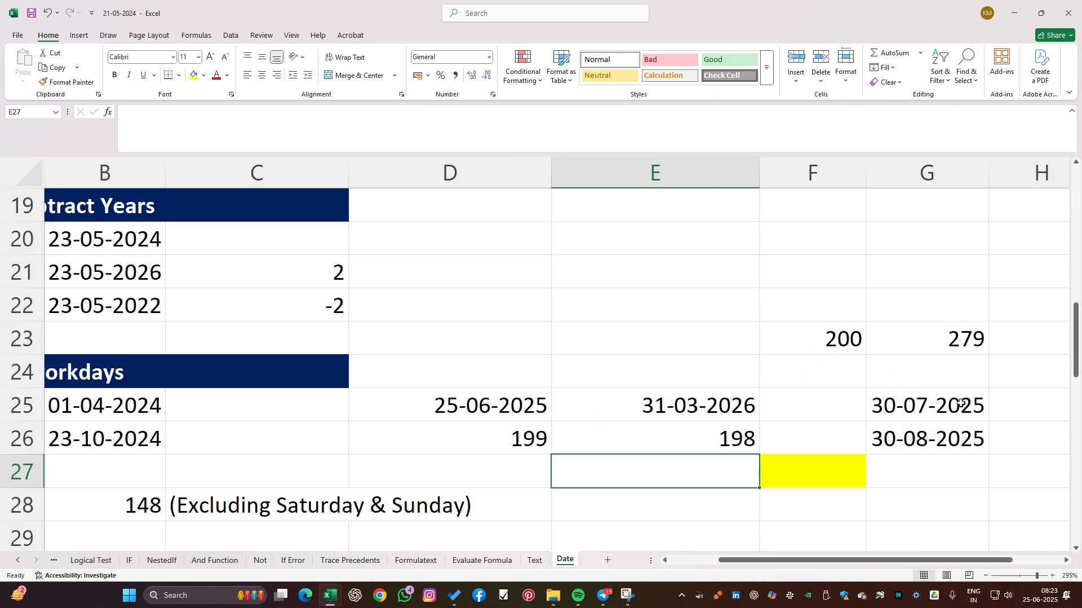
# Highlight the holiday-adjusted working-day count in D26 with a yellow fill.
pyautogui.moveTo(930, 560); pyautogui.dragTo(970, 573)
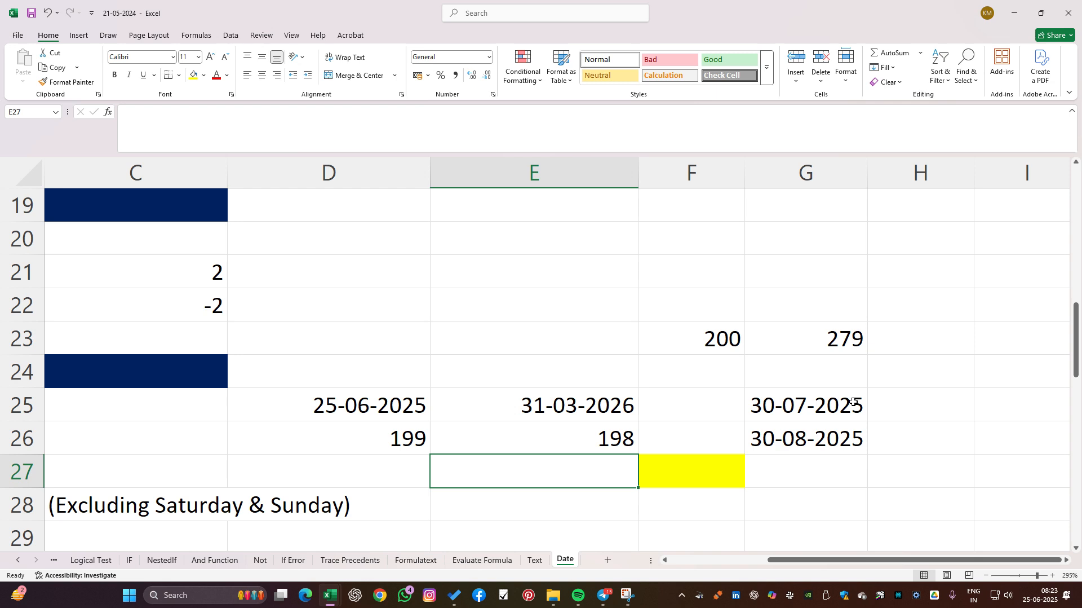
pyautogui.click(361, 438)
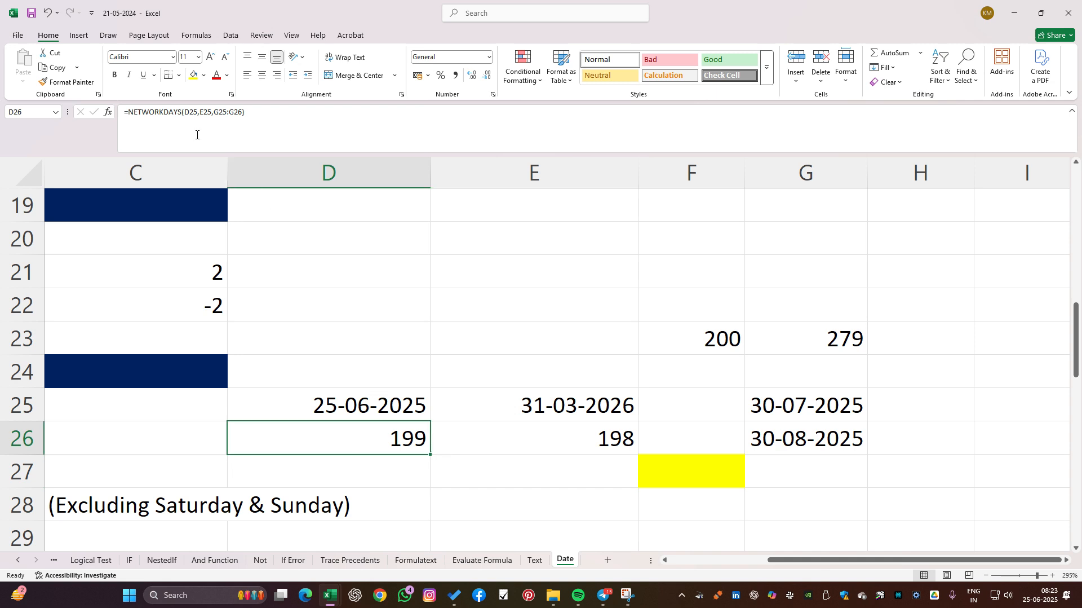
pyautogui.click(194, 75)
pyautogui.click(719, 559)
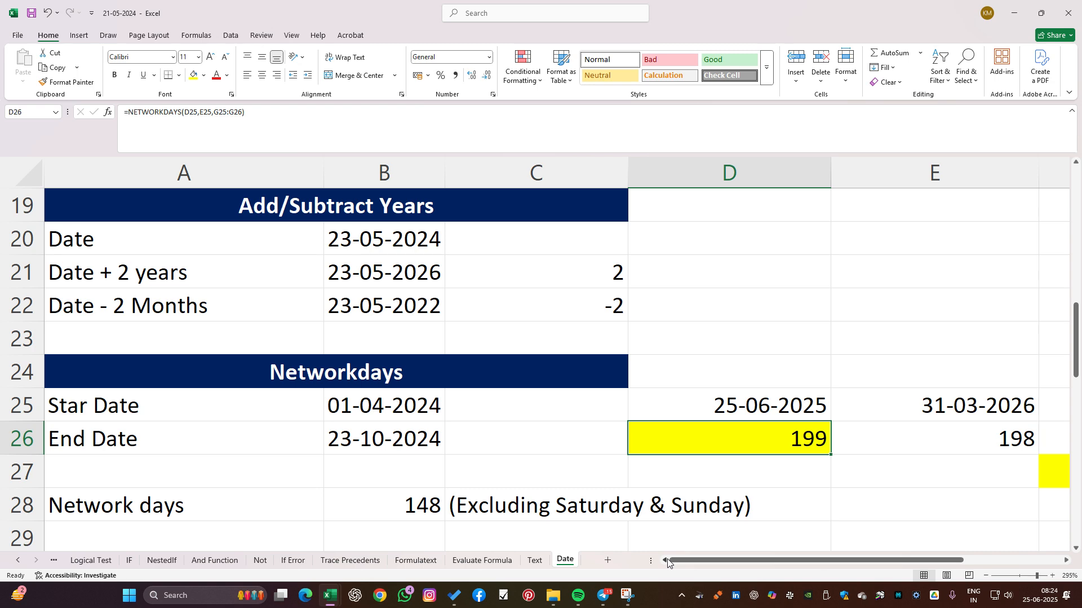
pyautogui.scroll(6, 397, 270)
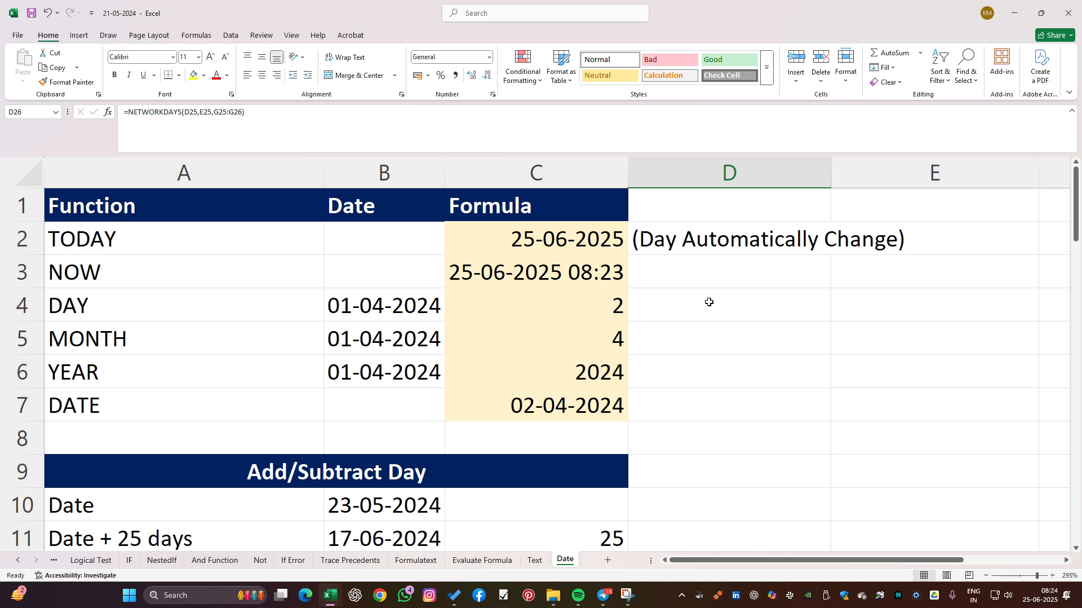